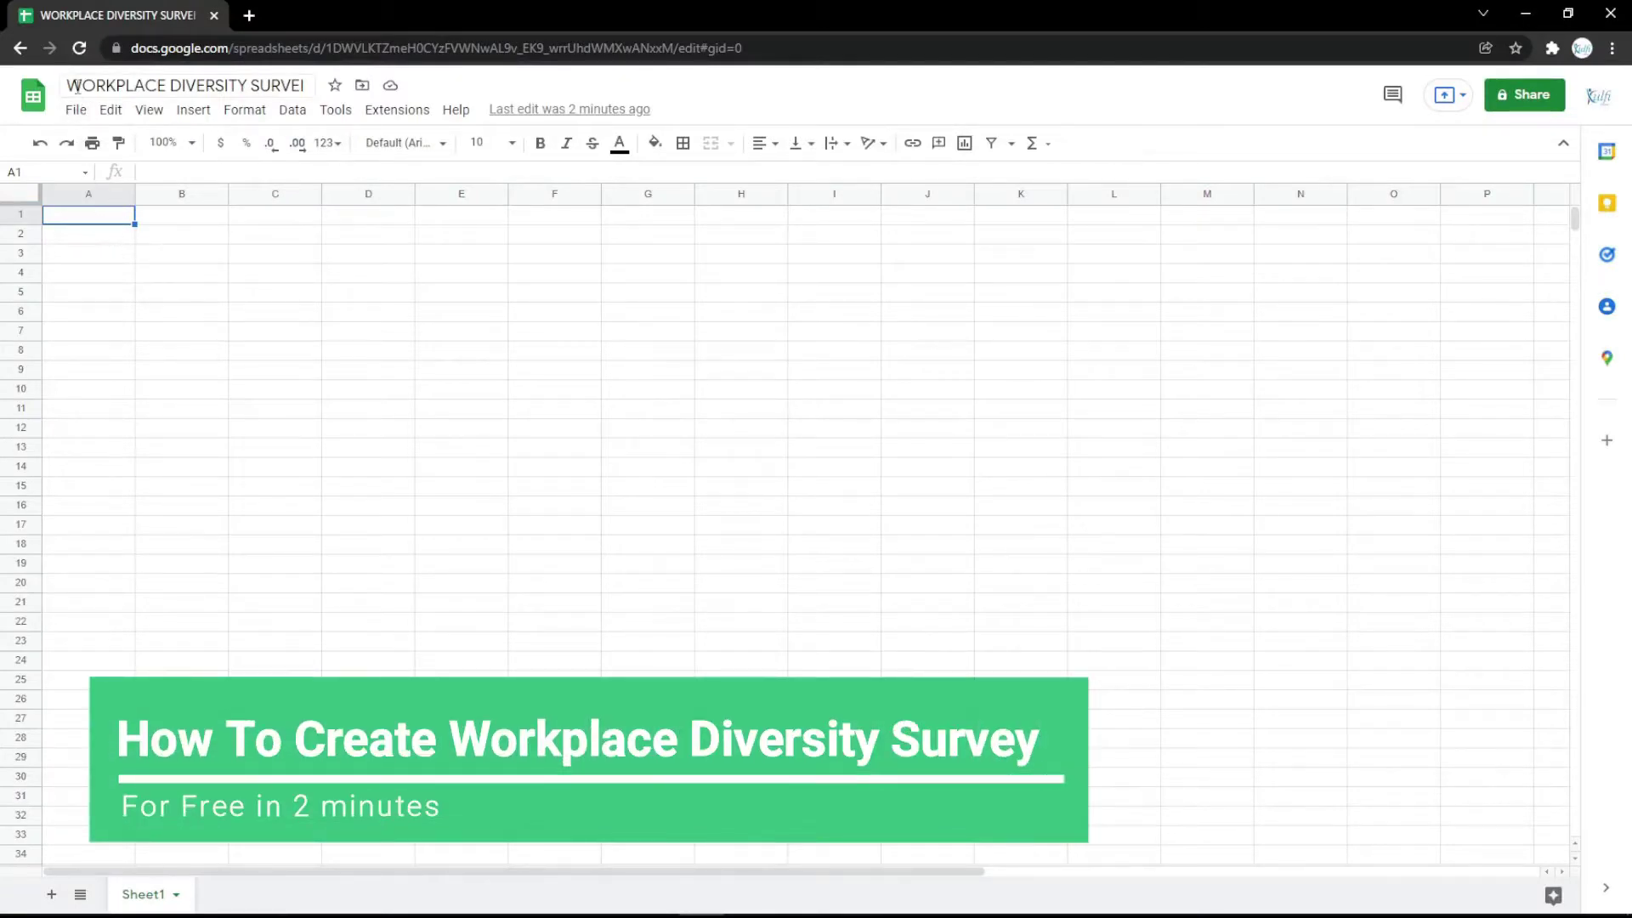
# Find the Workplace Diversity Survey template in the Kulfi Forms add-on and load it into the spreadsheet.
pyautogui.click(380, 123)
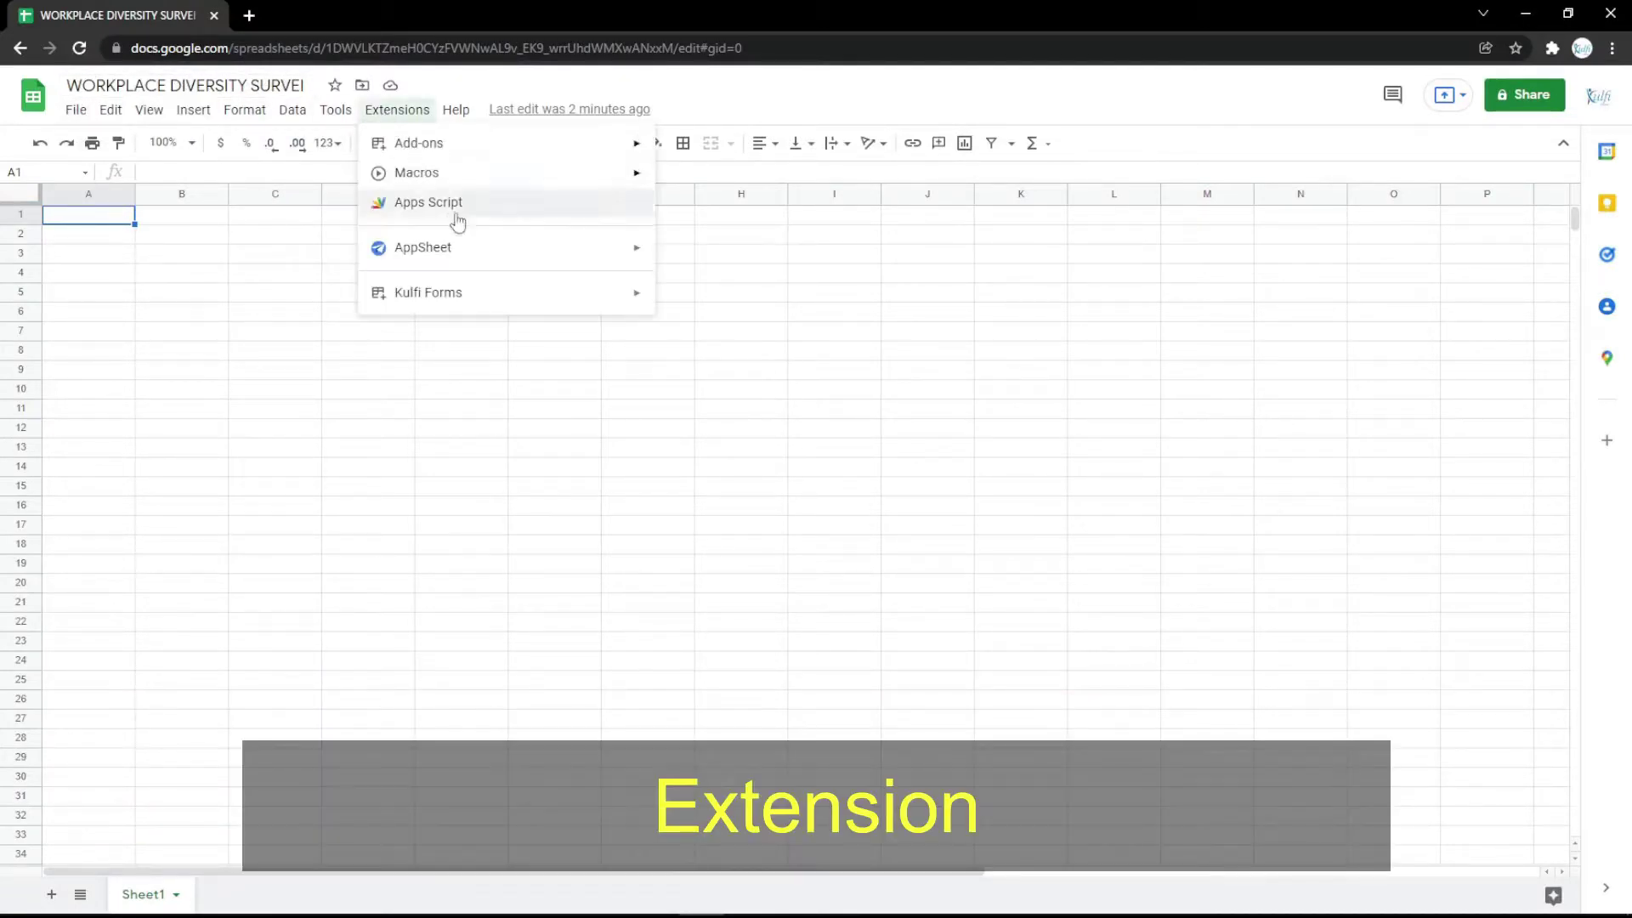
pyautogui.moveTo(477, 293)
pyautogui.click(685, 307)
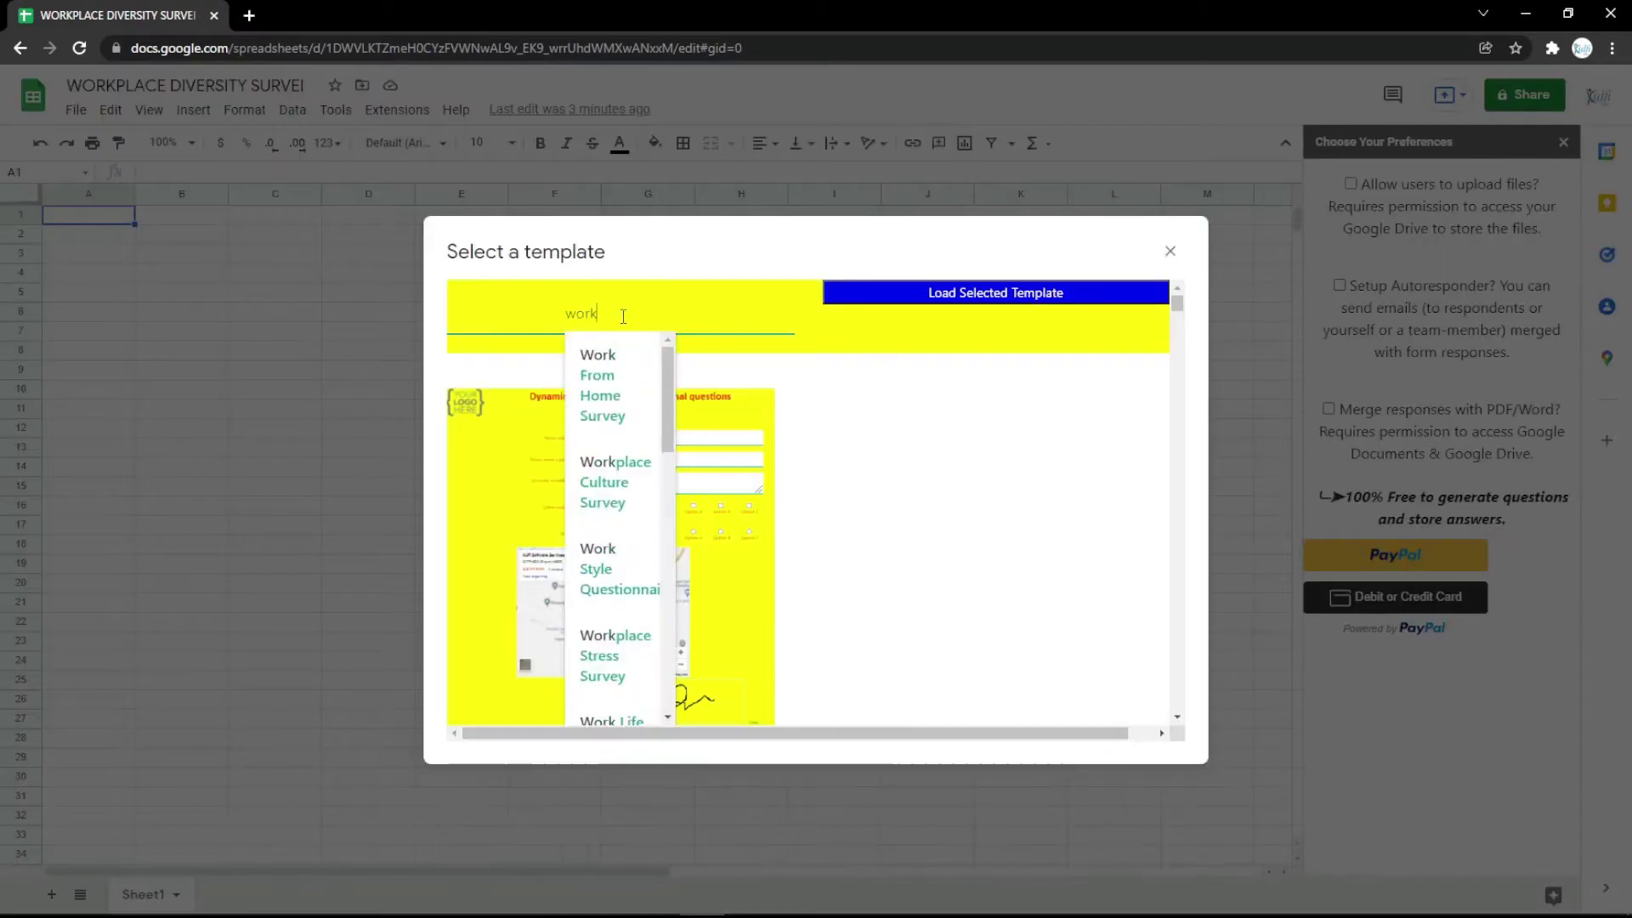
pyautogui.write('pla')
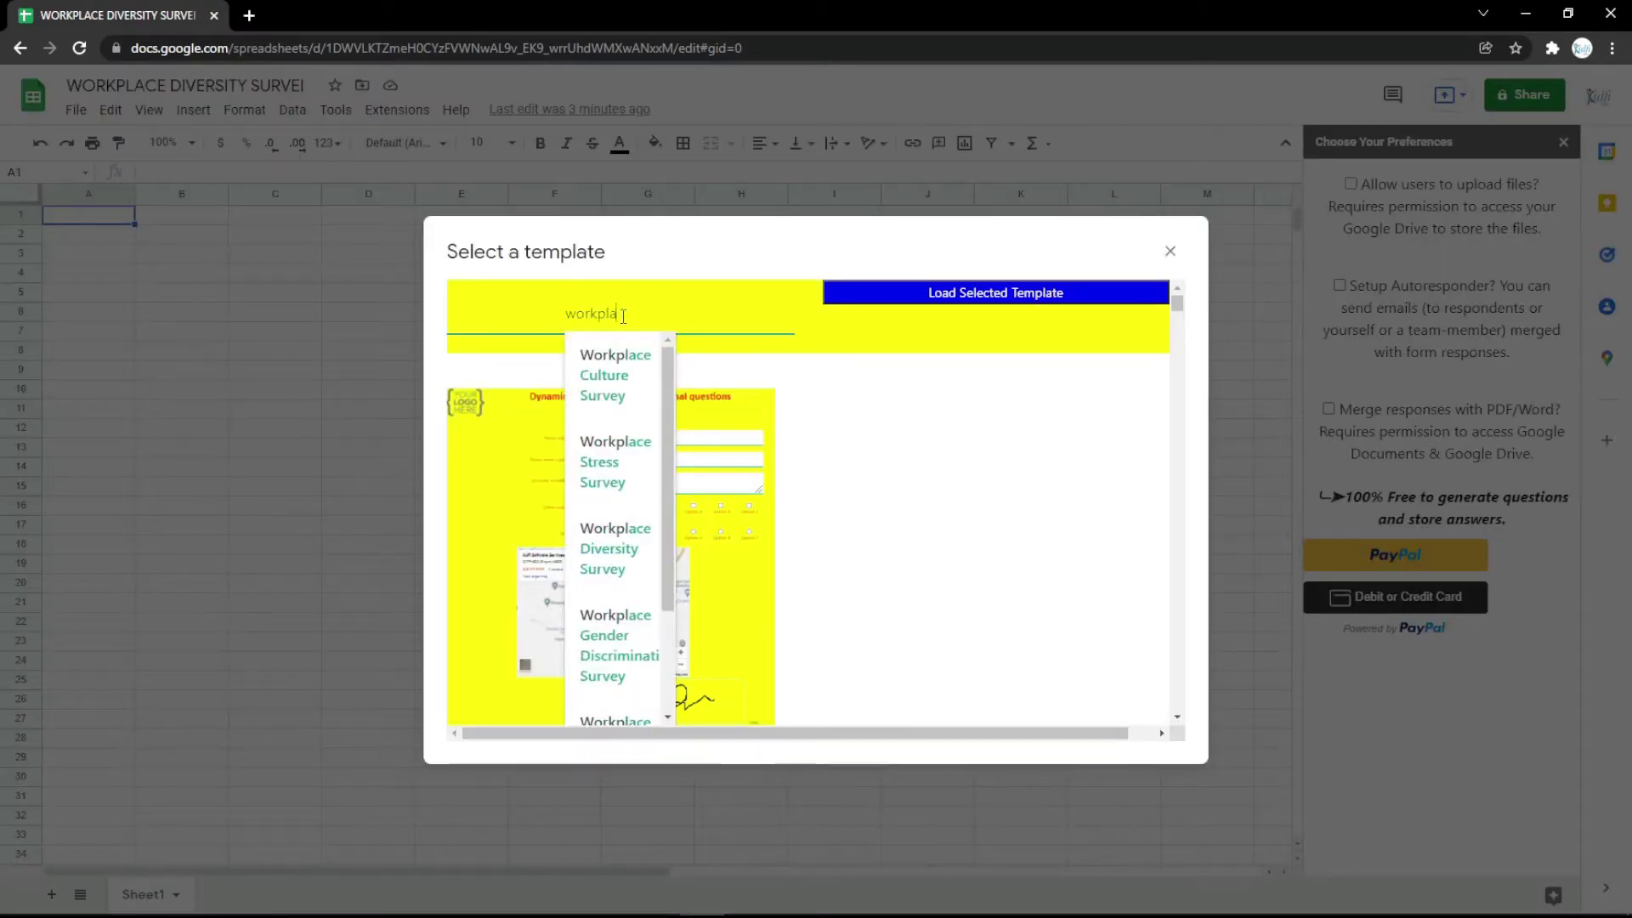
pyautogui.write('ce dive')
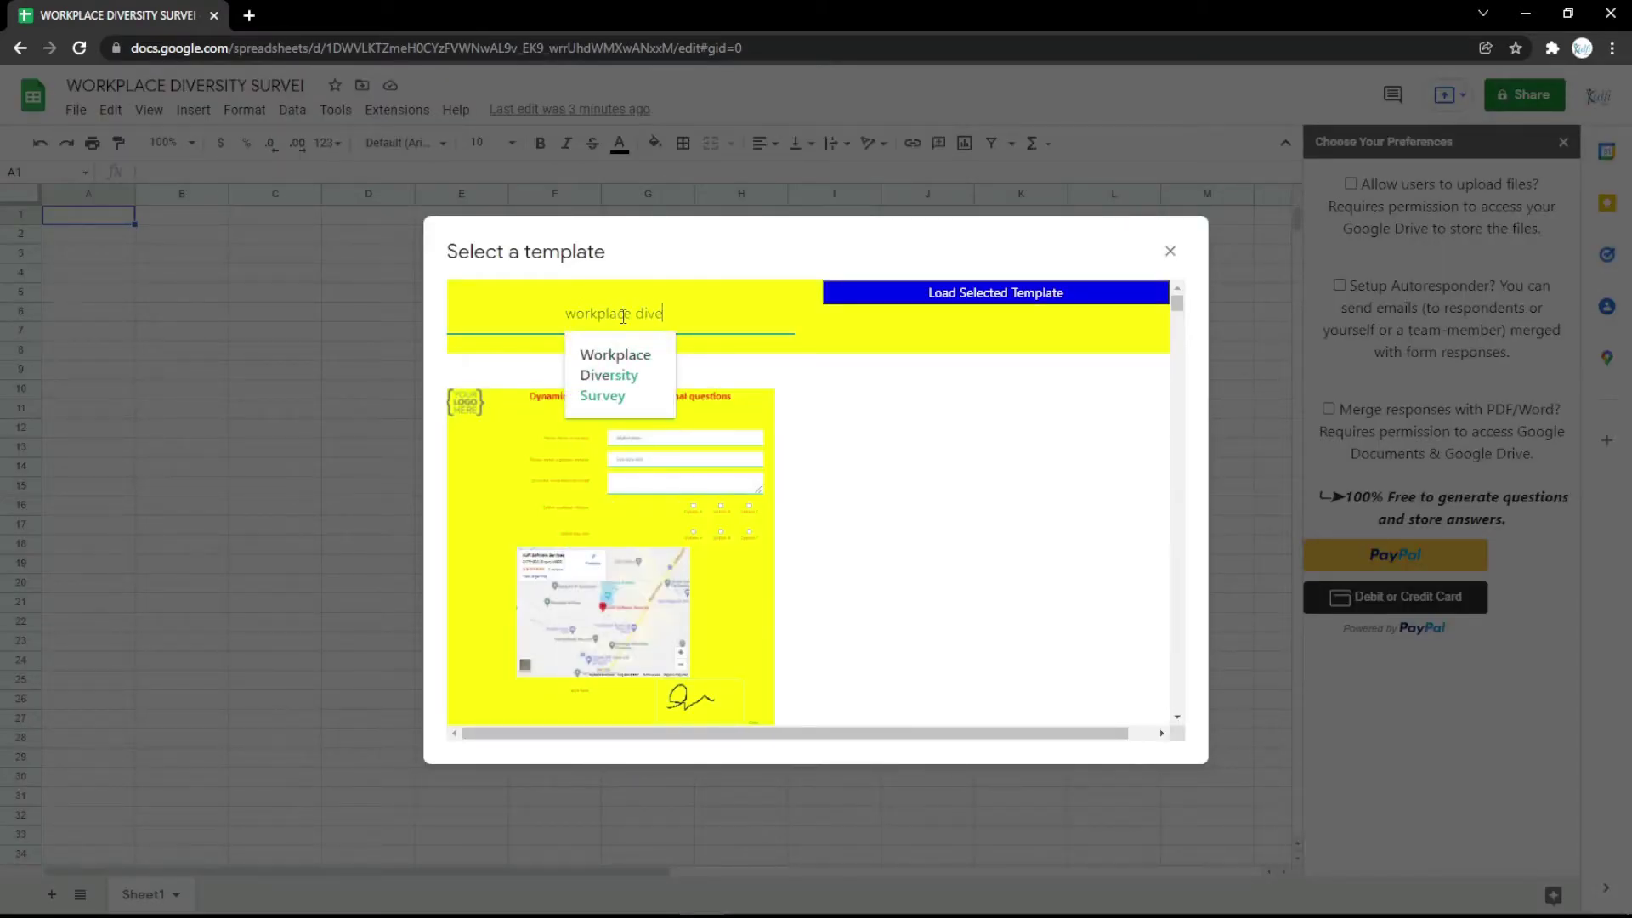
pyautogui.click(610, 374)
pyautogui.click(1020, 294)
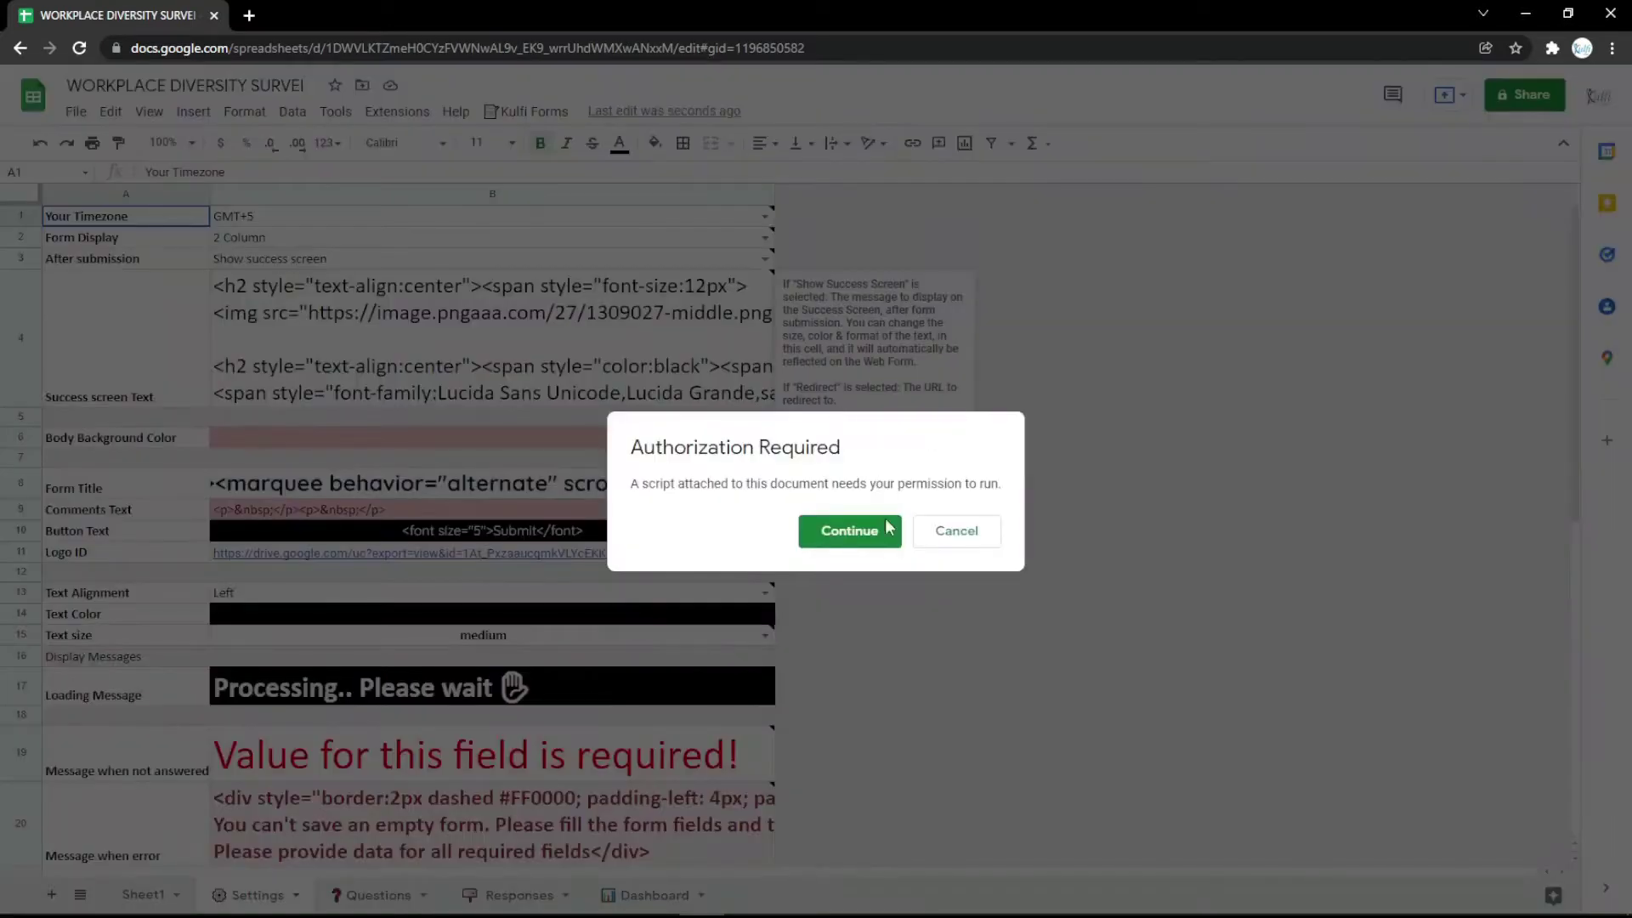
# Authorize Kulfi_Forms_ClientScript for the Google account, proceeding past the unverified-app warning and allowing the requested access.
pyautogui.click(884, 534)
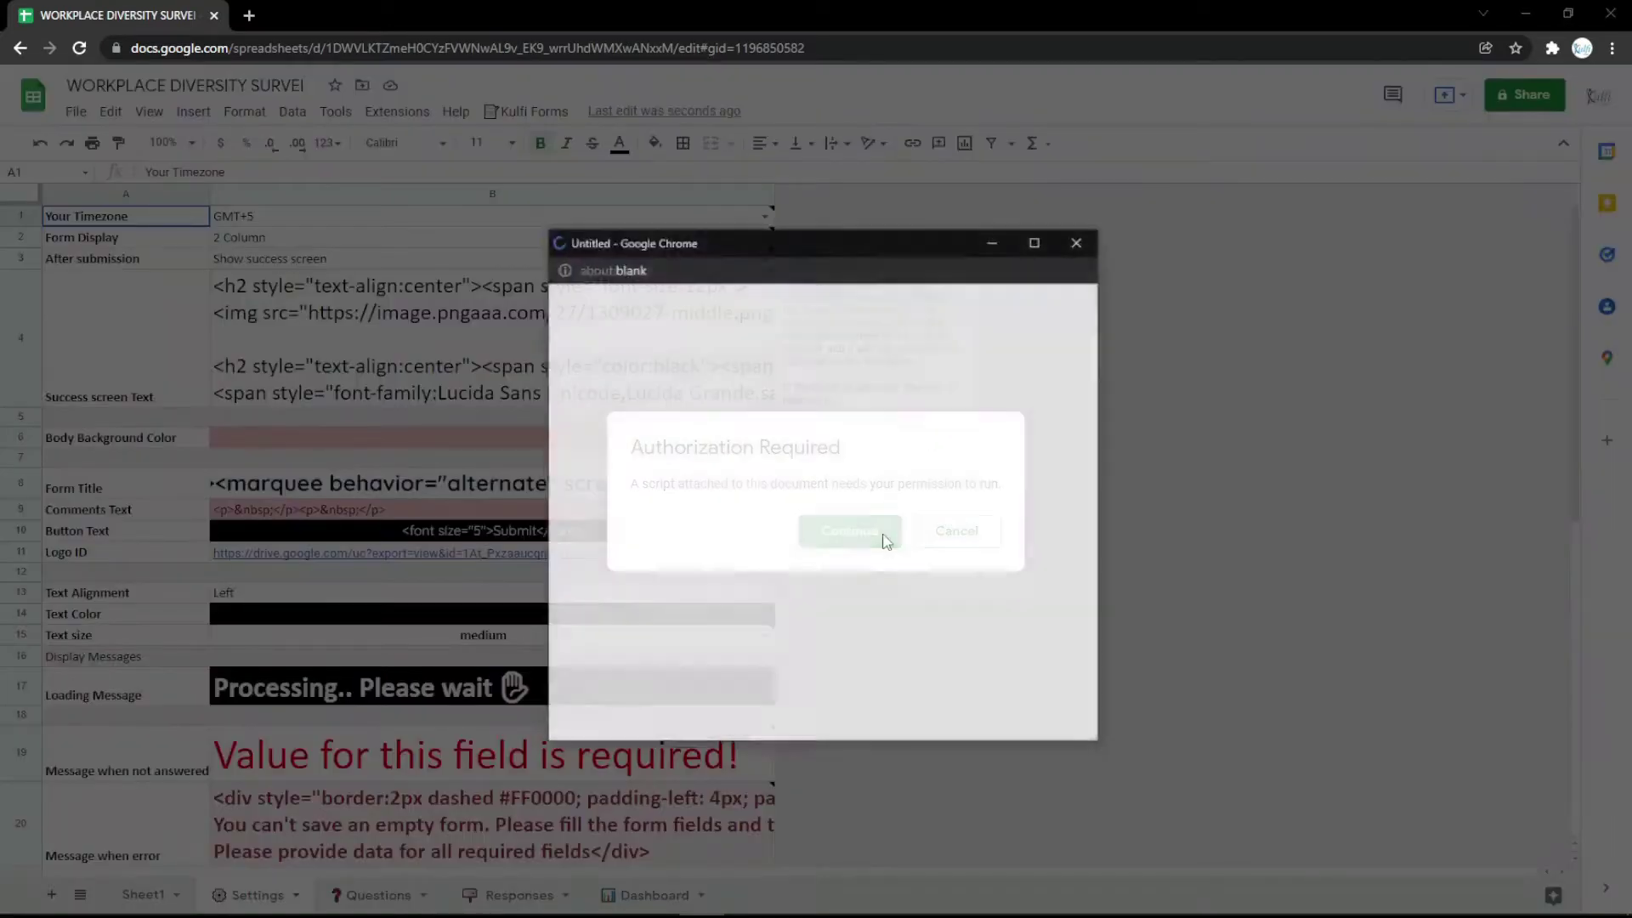
pyautogui.click(806, 484)
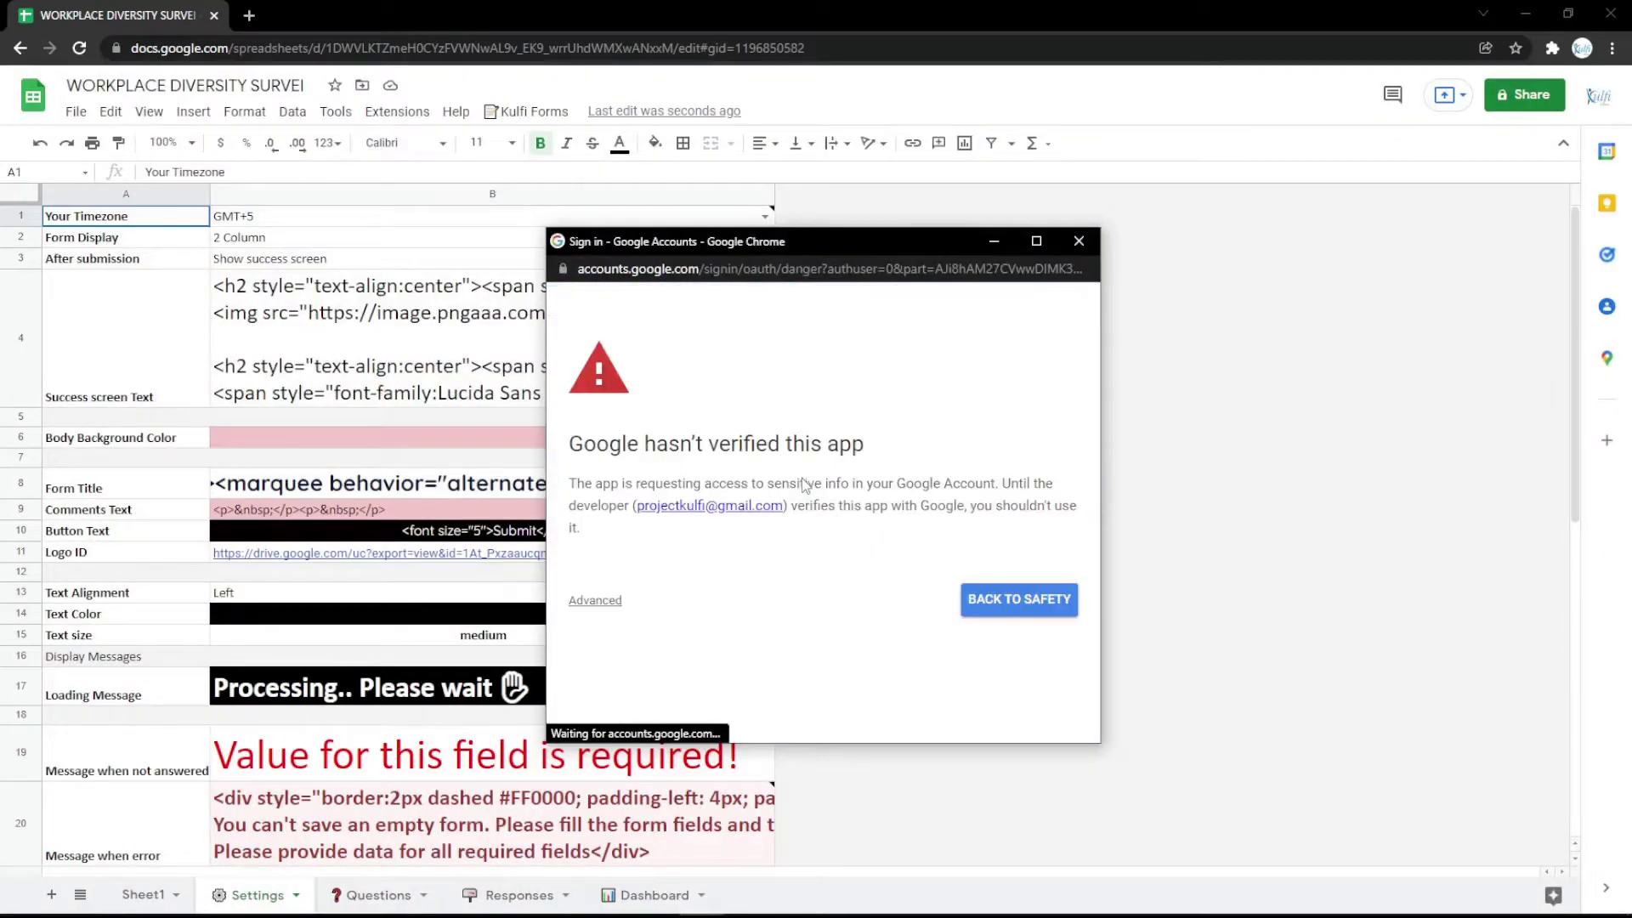
pyautogui.click(600, 597)
pyautogui.scroll(-1, 804, 620)
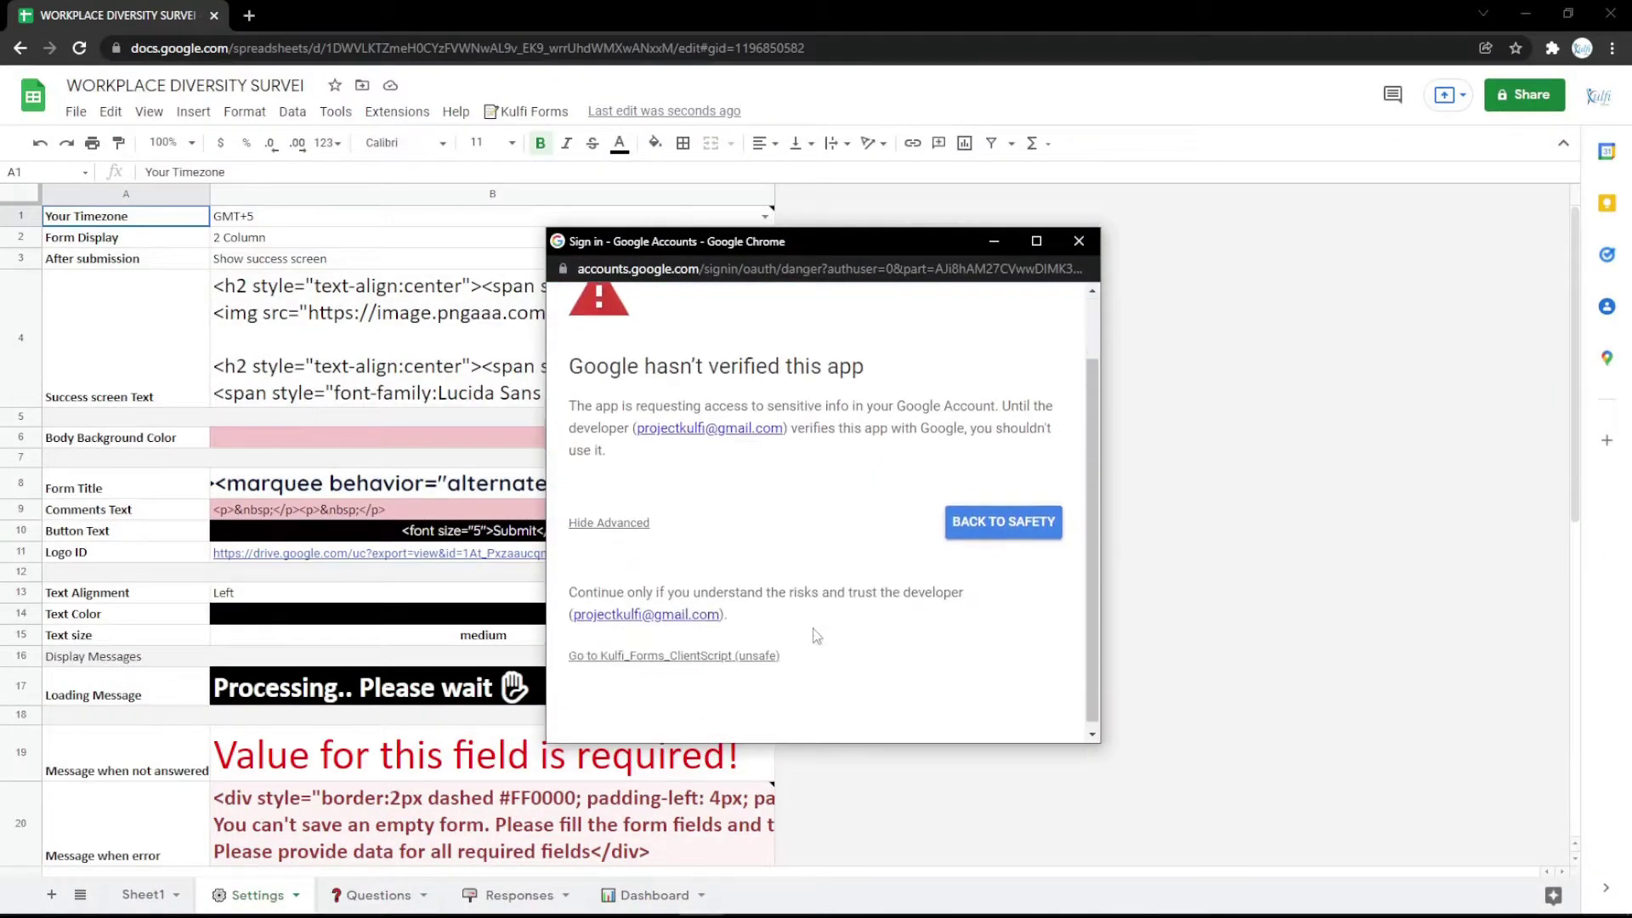
pyautogui.scroll(-2, 935, 655)
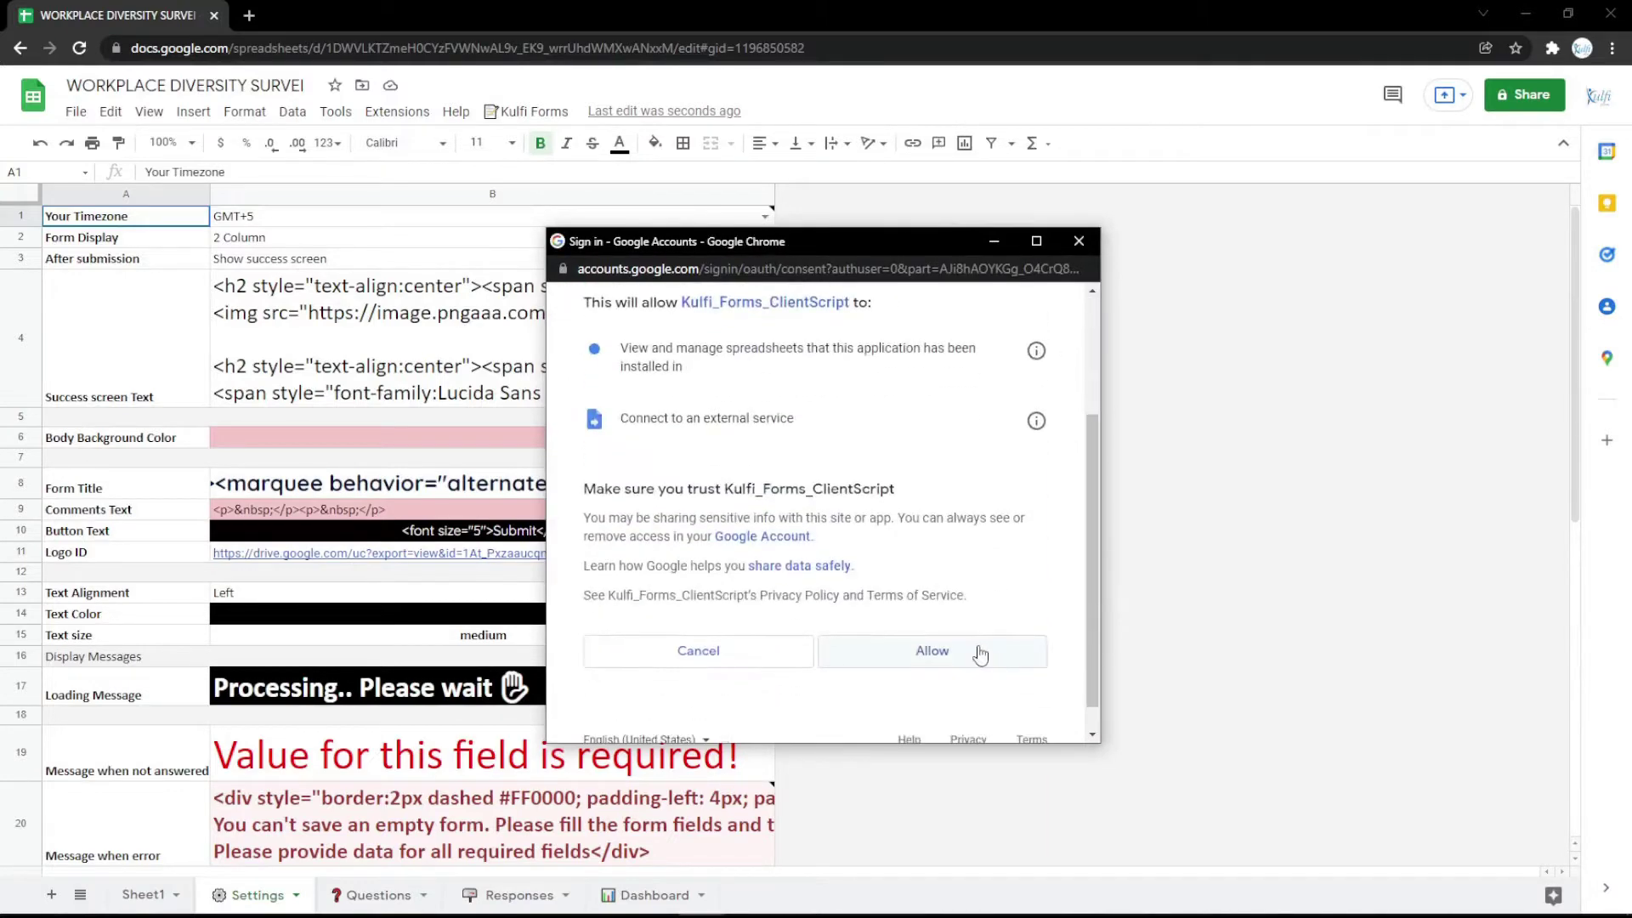
pyautogui.click(977, 651)
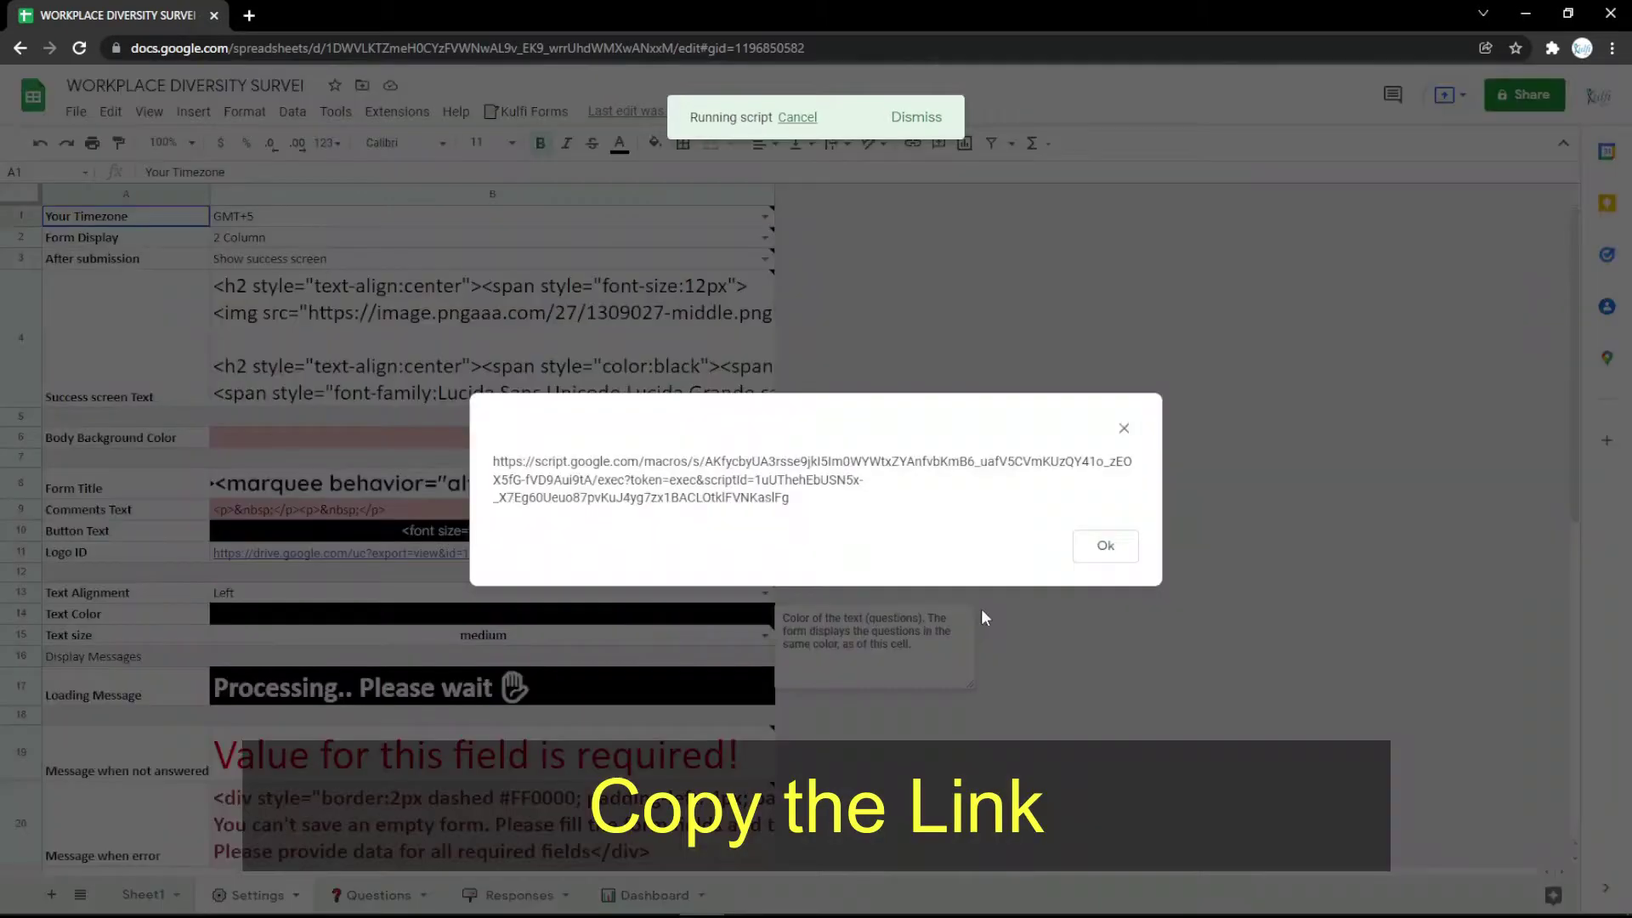
# Copy the generated form link, open it in a new browser tab and look through the survey.
pyautogui.moveTo(790, 498); pyautogui.dragTo(476, 365)
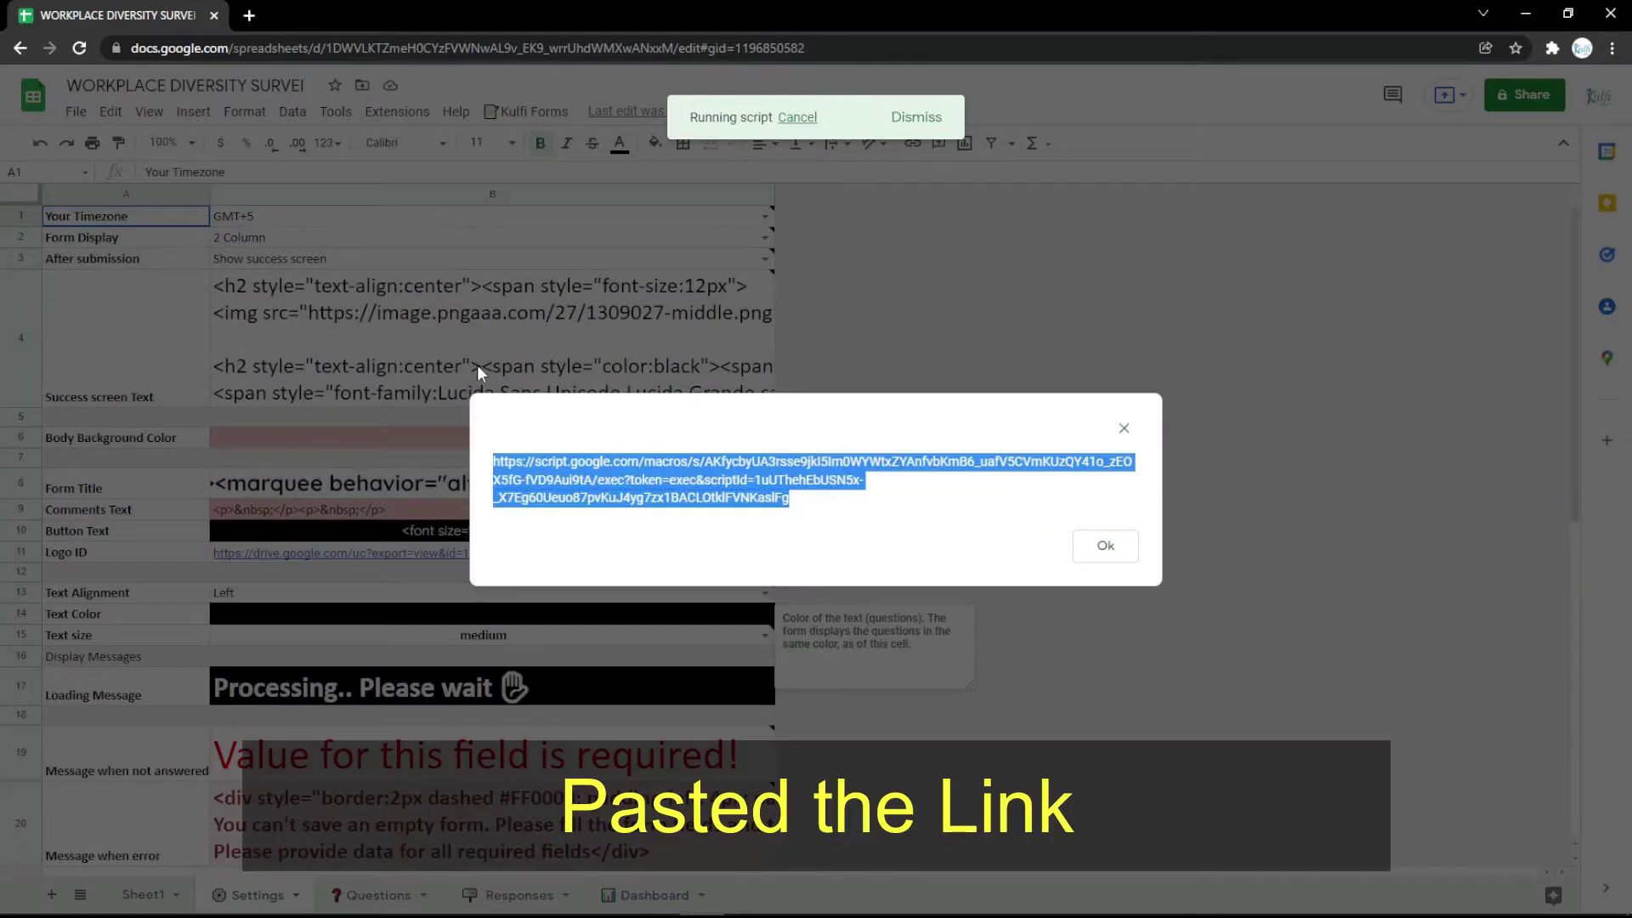
pyautogui.hotkey('ctrl', 't')
pyautogui.hotkey('ctrl', 'v')
pyautogui.press('Return')
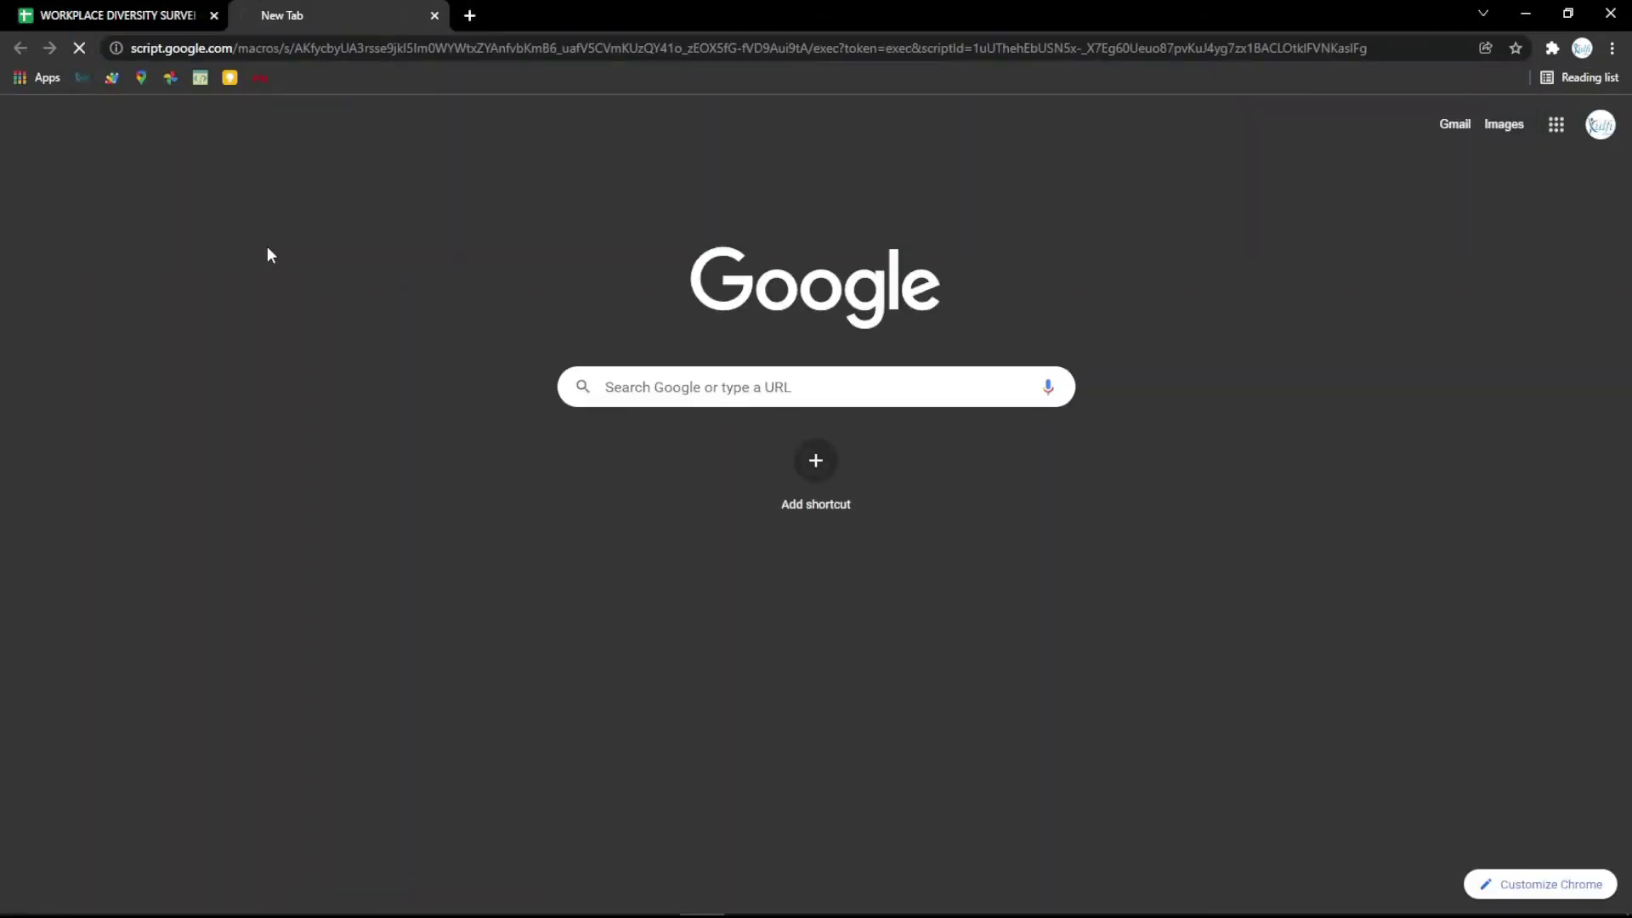
pyautogui.scroll(-7, 267, 247)
pyautogui.scroll(-5, 267, 248)
pyautogui.scroll(12, 267, 248)
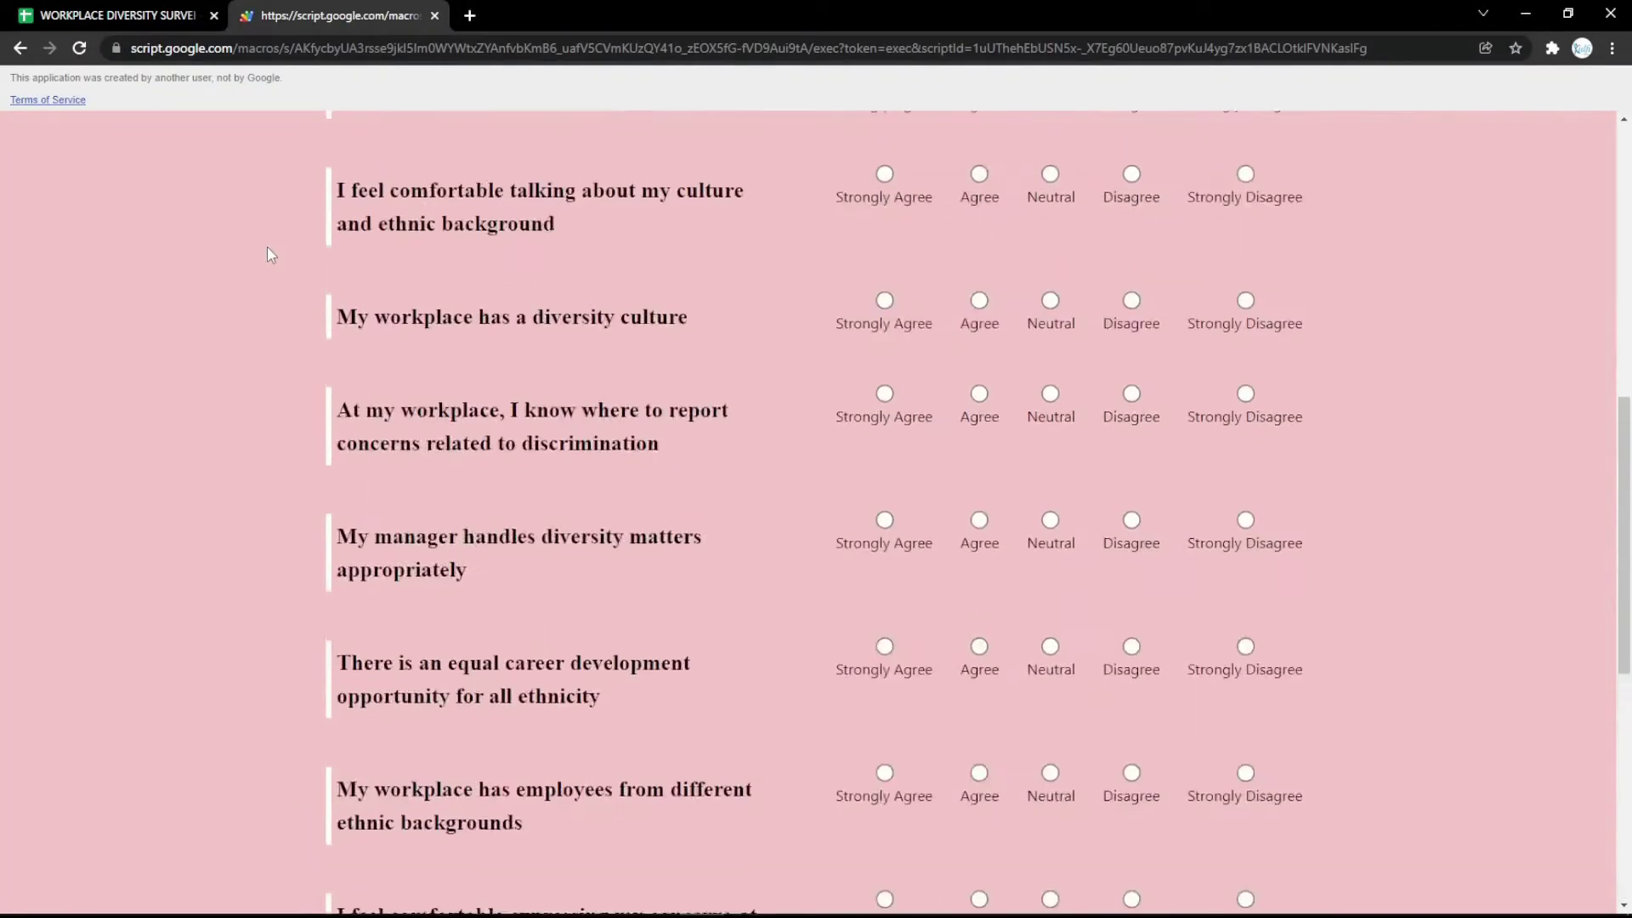
# Dismiss the link dialog in the spreadsheet, and insert a row above the Gender question in Questions with question type Text.
pyautogui.click(148, 10)
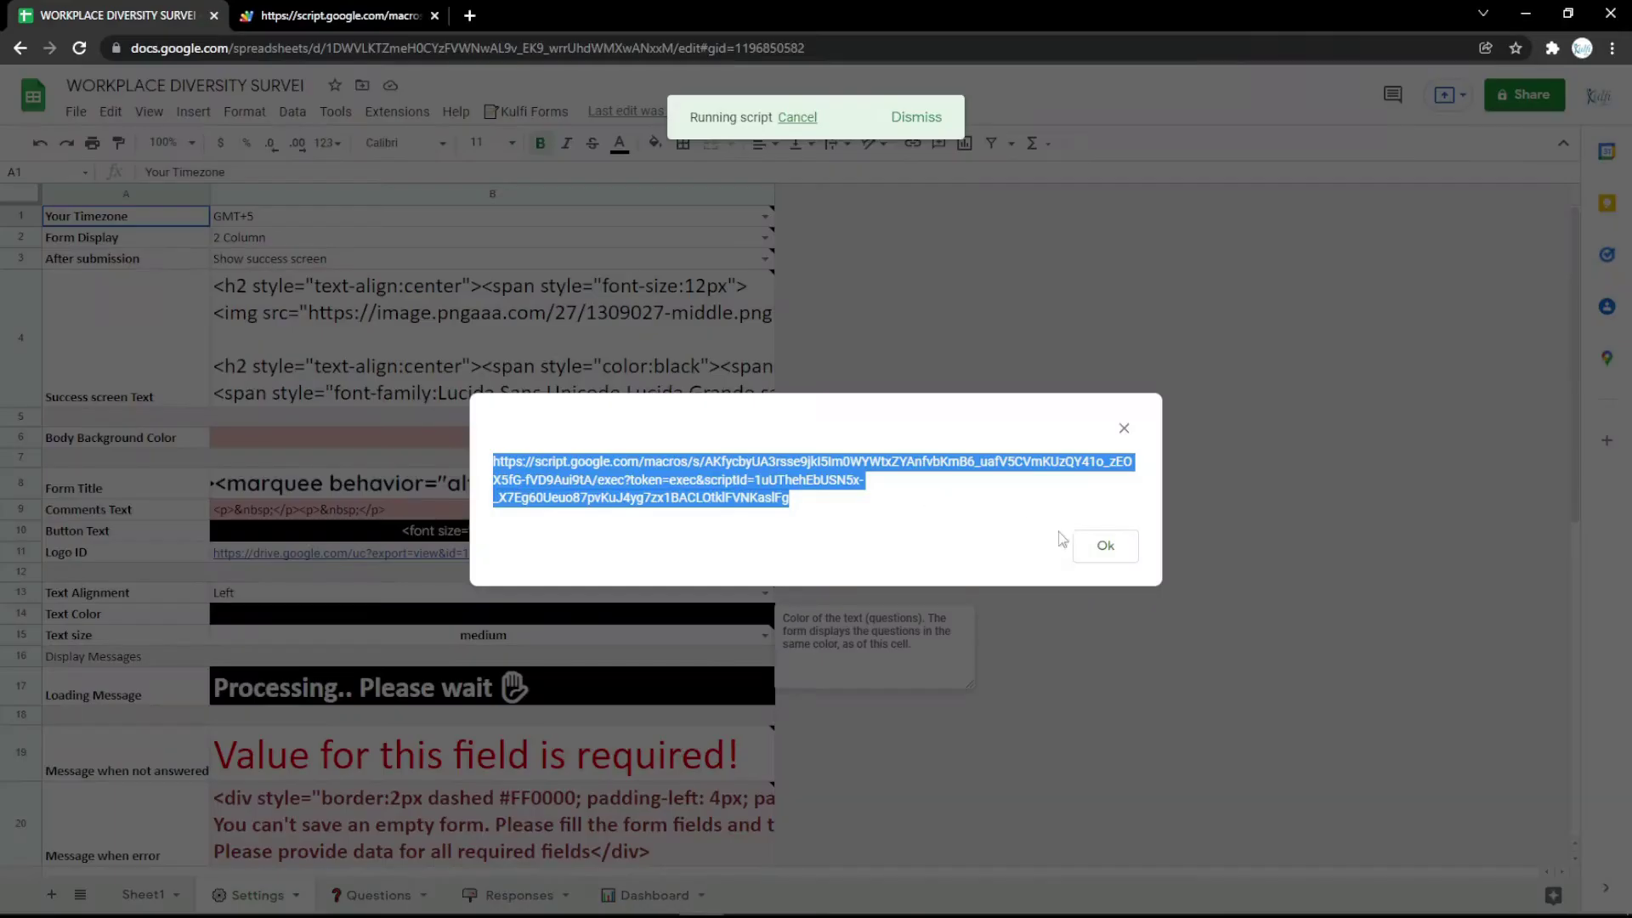
pyautogui.click(1105, 545)
pyautogui.click(373, 895)
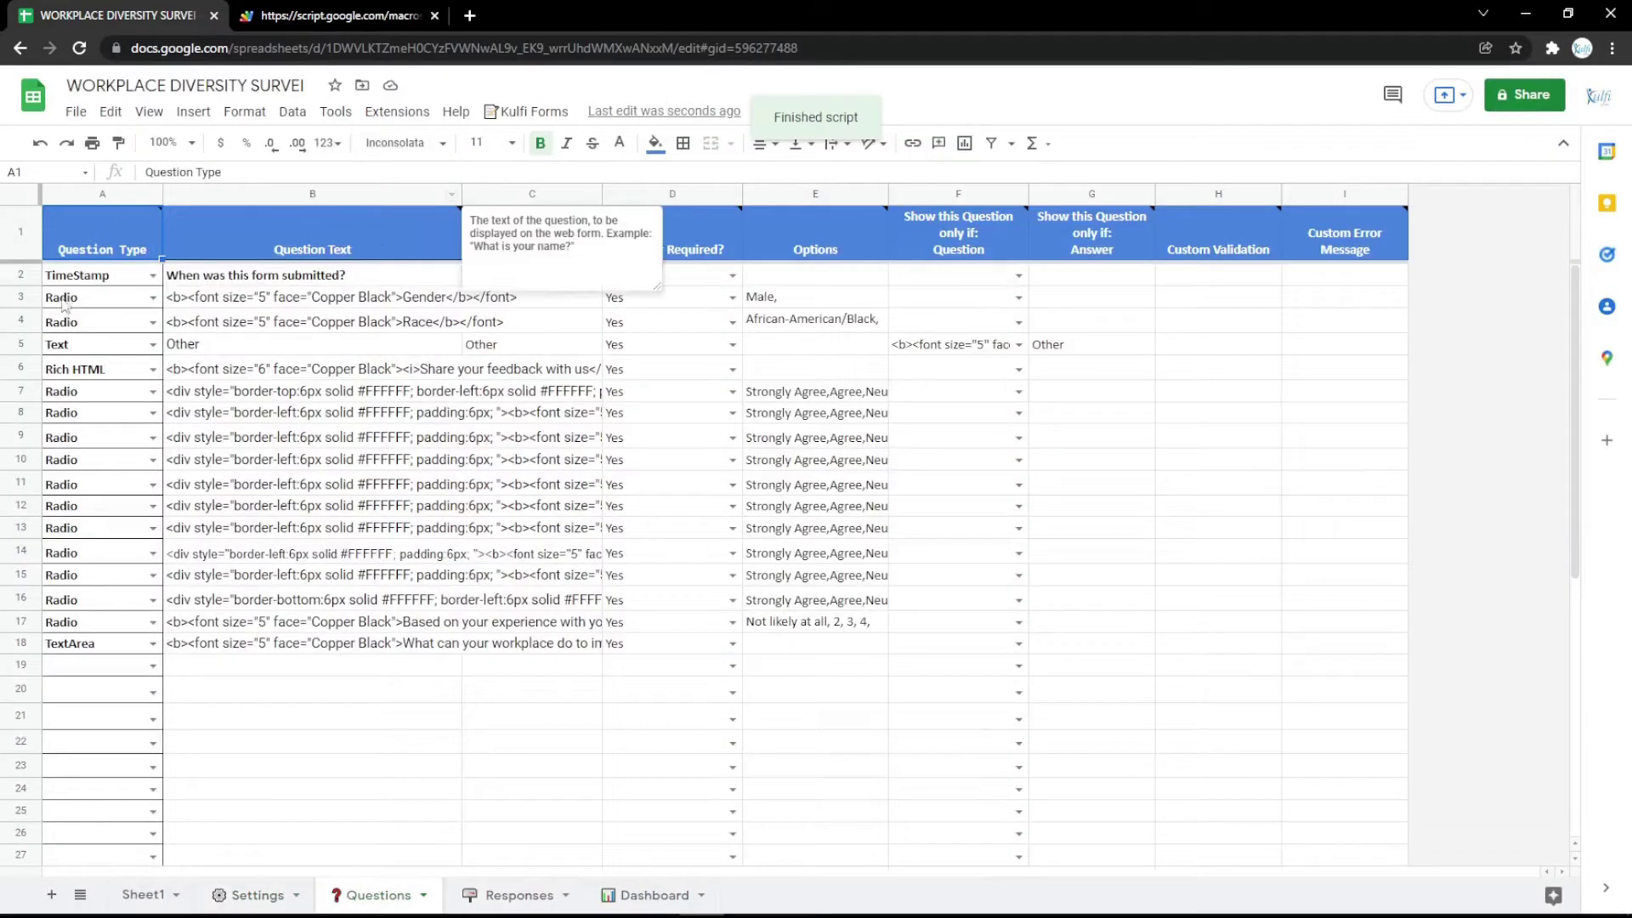
pyautogui.rightClick(16, 298)
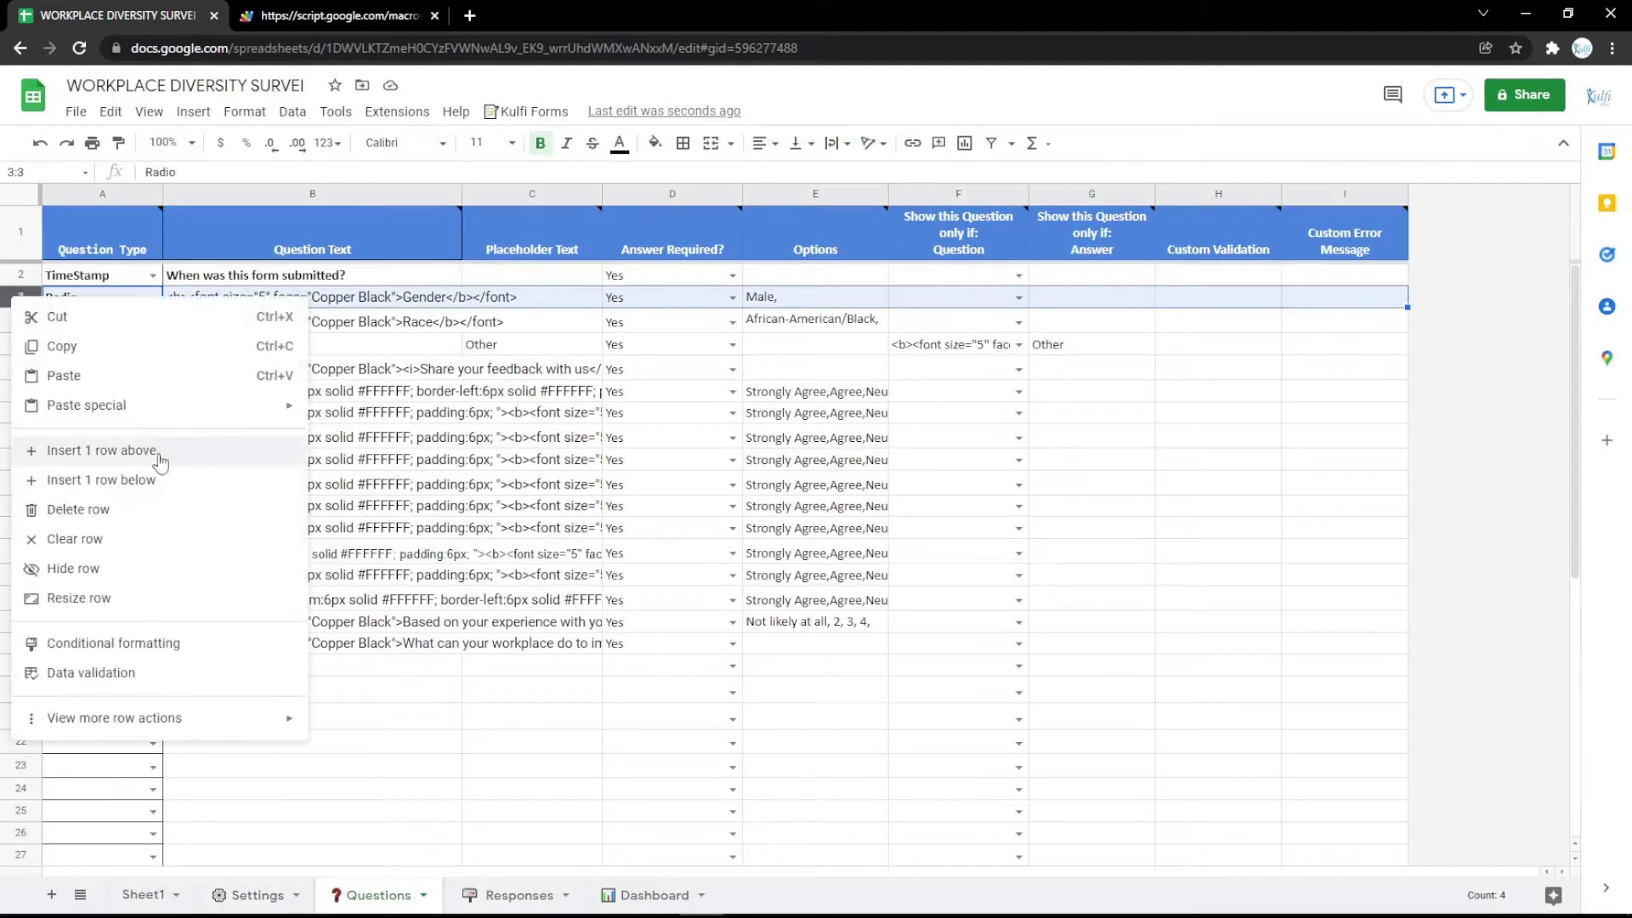
pyautogui.click(77, 454)
pyautogui.click(154, 297)
pyautogui.click(98, 374)
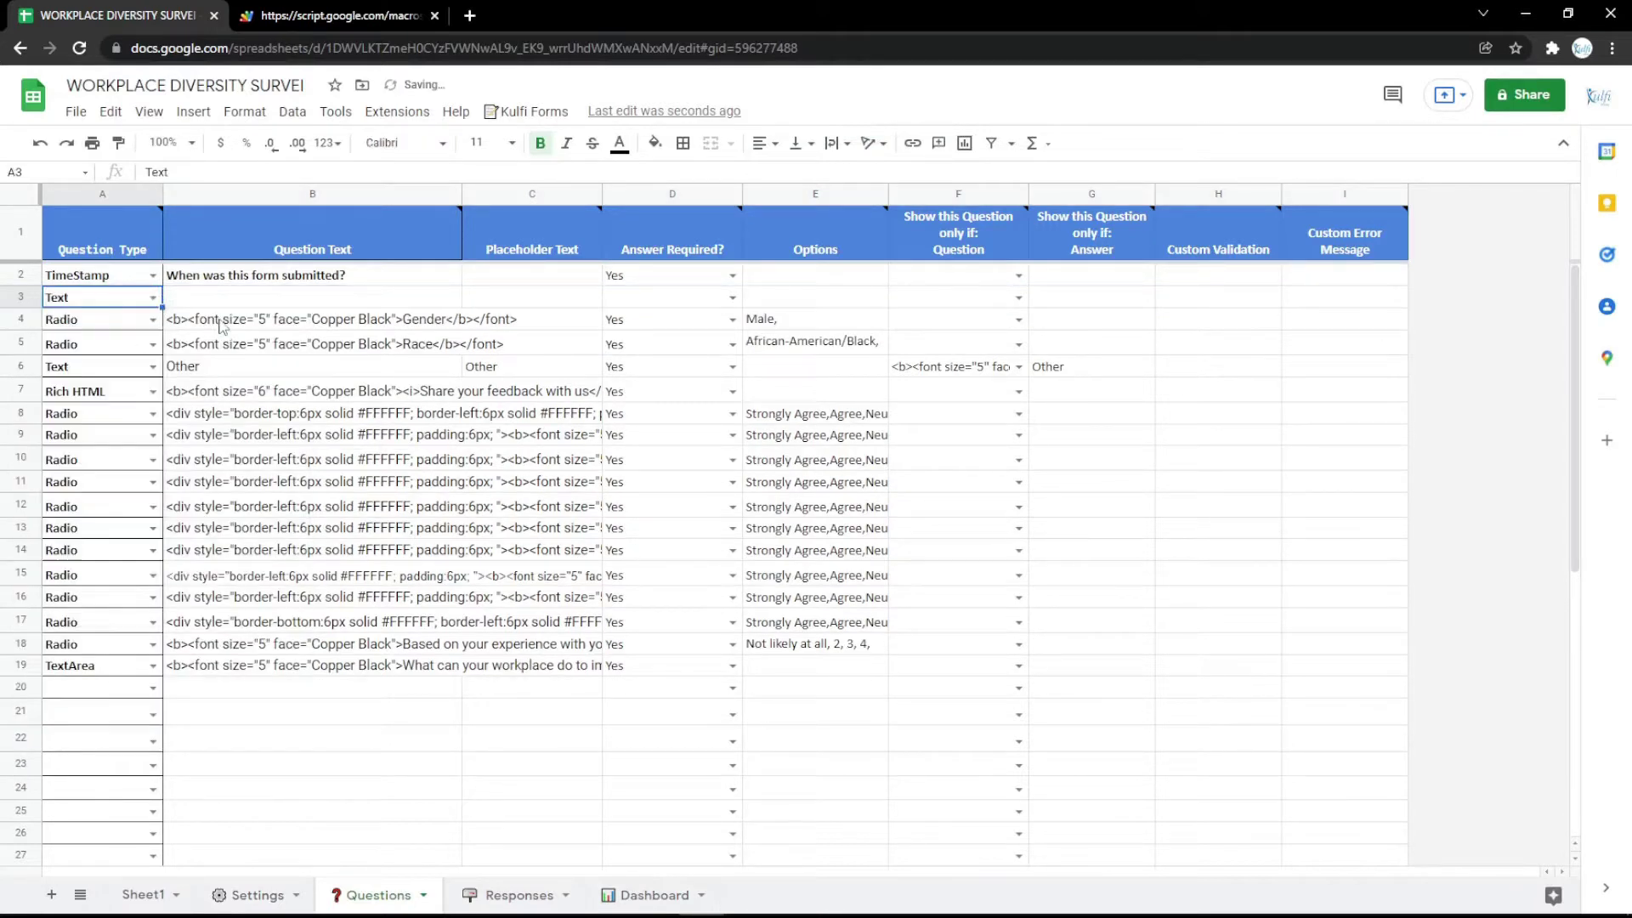
# Enter <b><font size="5" face="Copper Black">Name</b></font> as the new row's question text and check it in the live form.
pyautogui.click(272, 297)
pyautogui.write('<b><font size="5" face="Copper Black">Gender</b></font>')
pyautogui.doubleClick(443, 294)
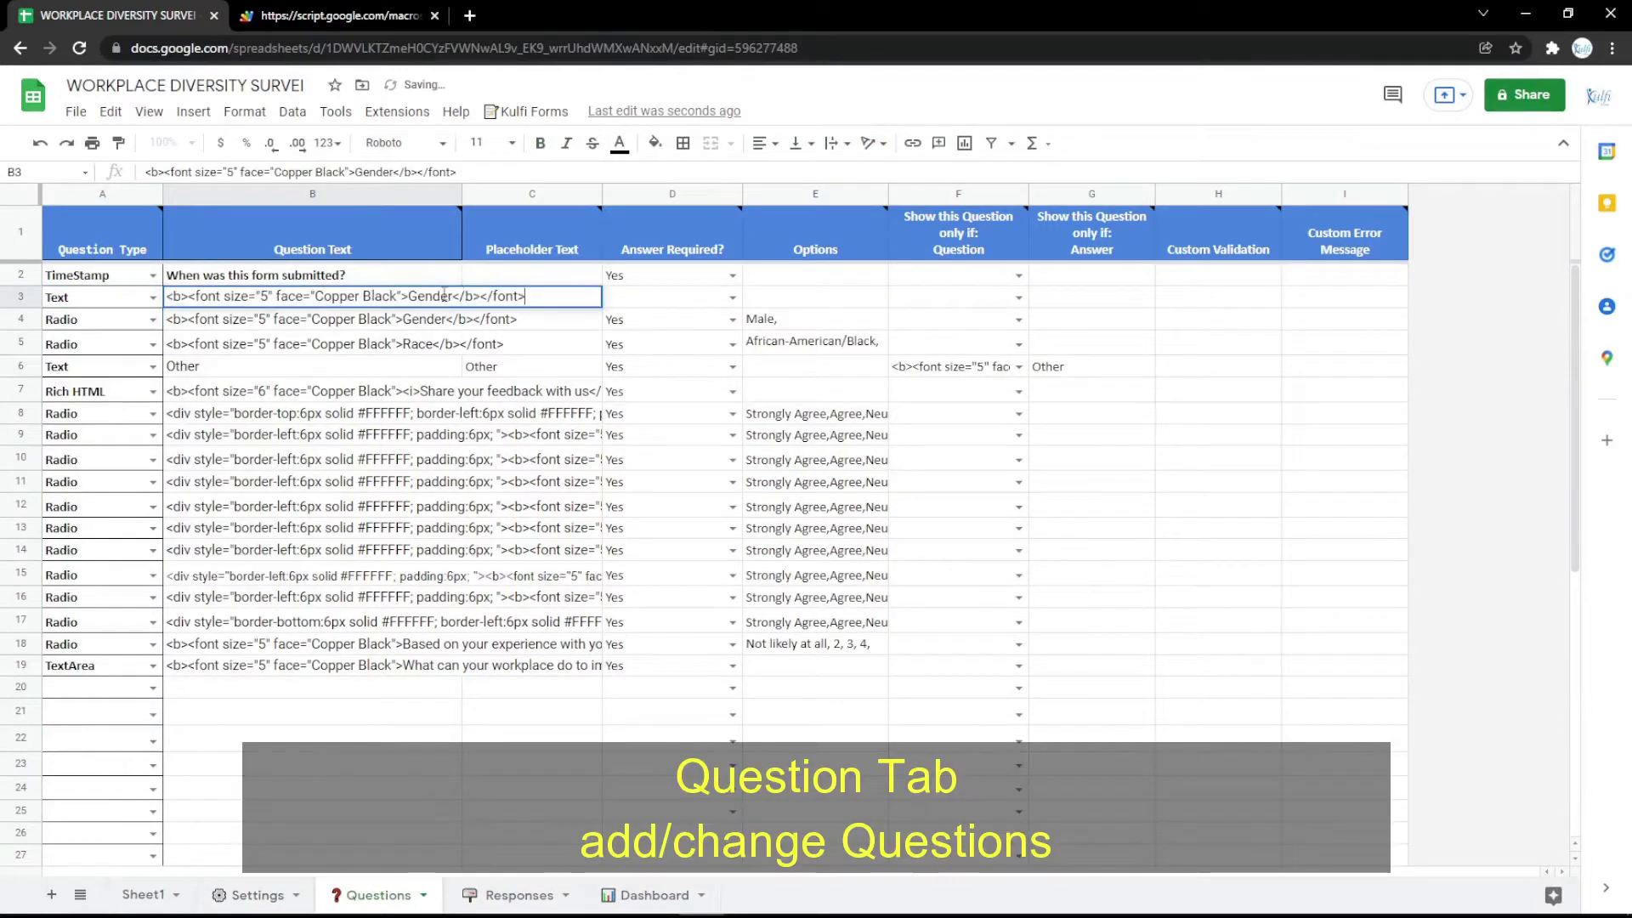
pyautogui.press('Return')
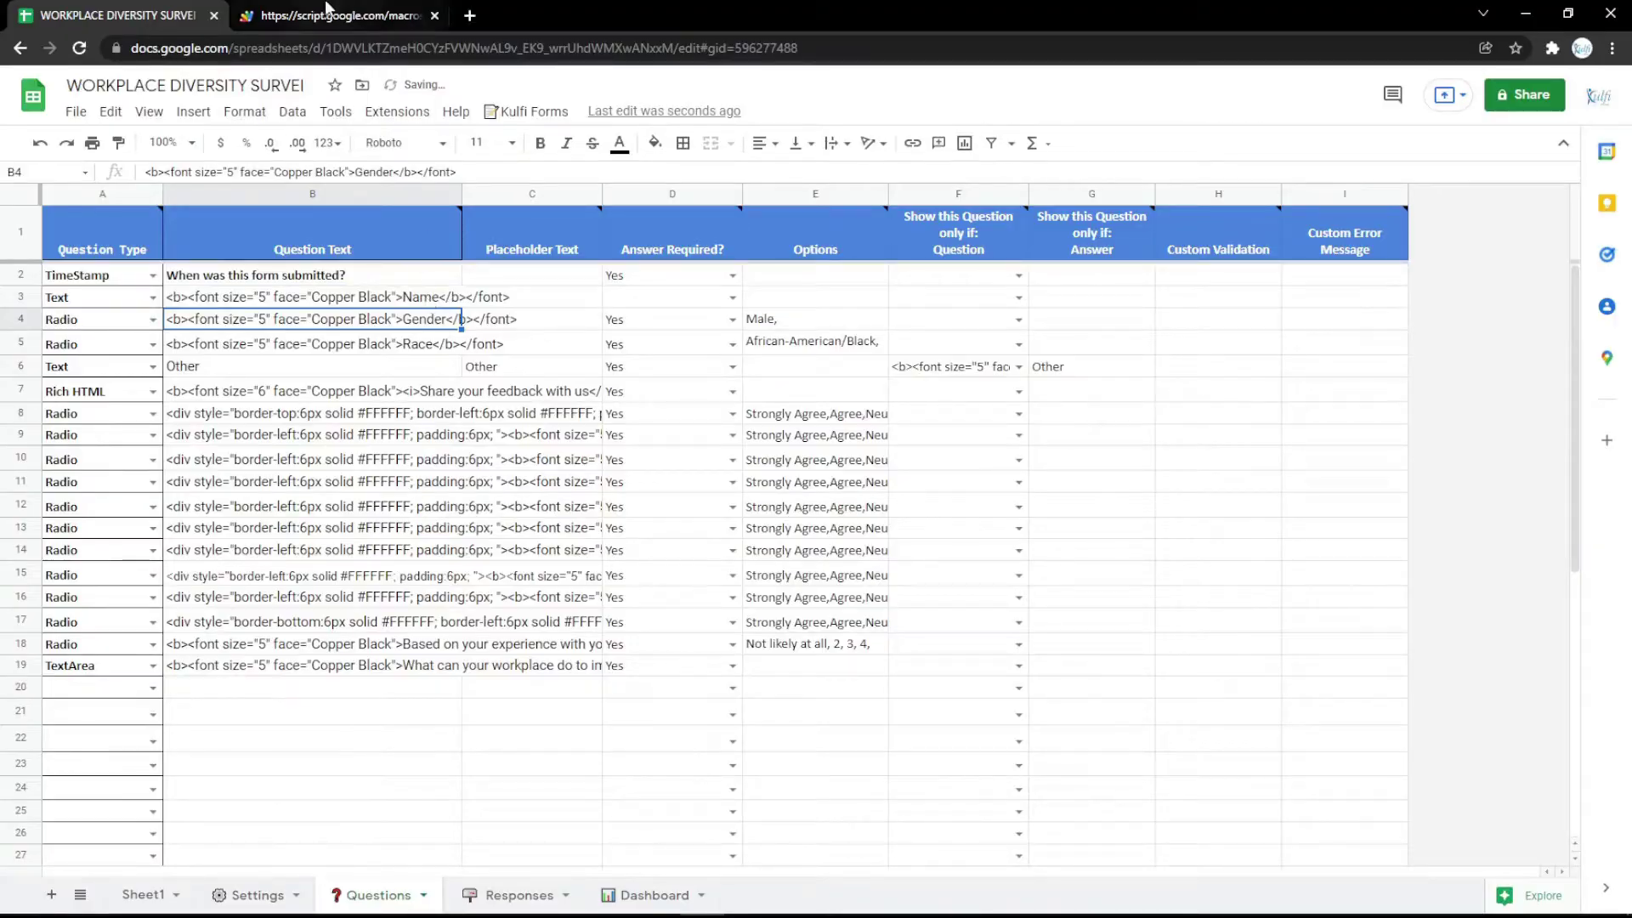
pyautogui.click(327, 10)
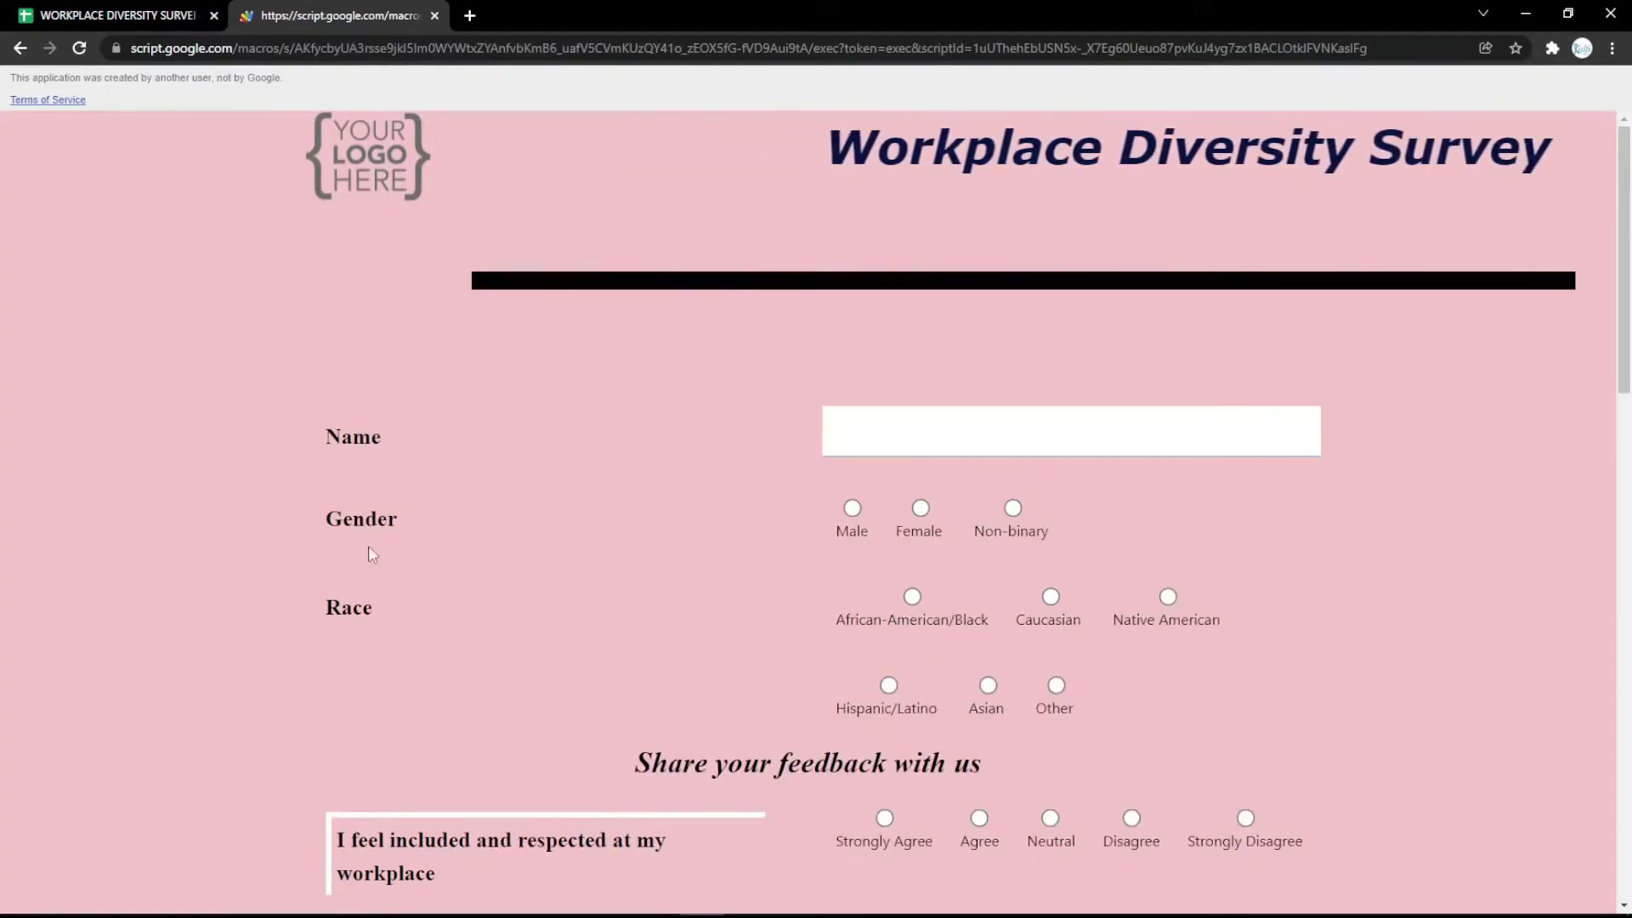
# Change the row 3 question to type Email with the wording "Email" and check it in the live form.
pyautogui.click(110, 15)
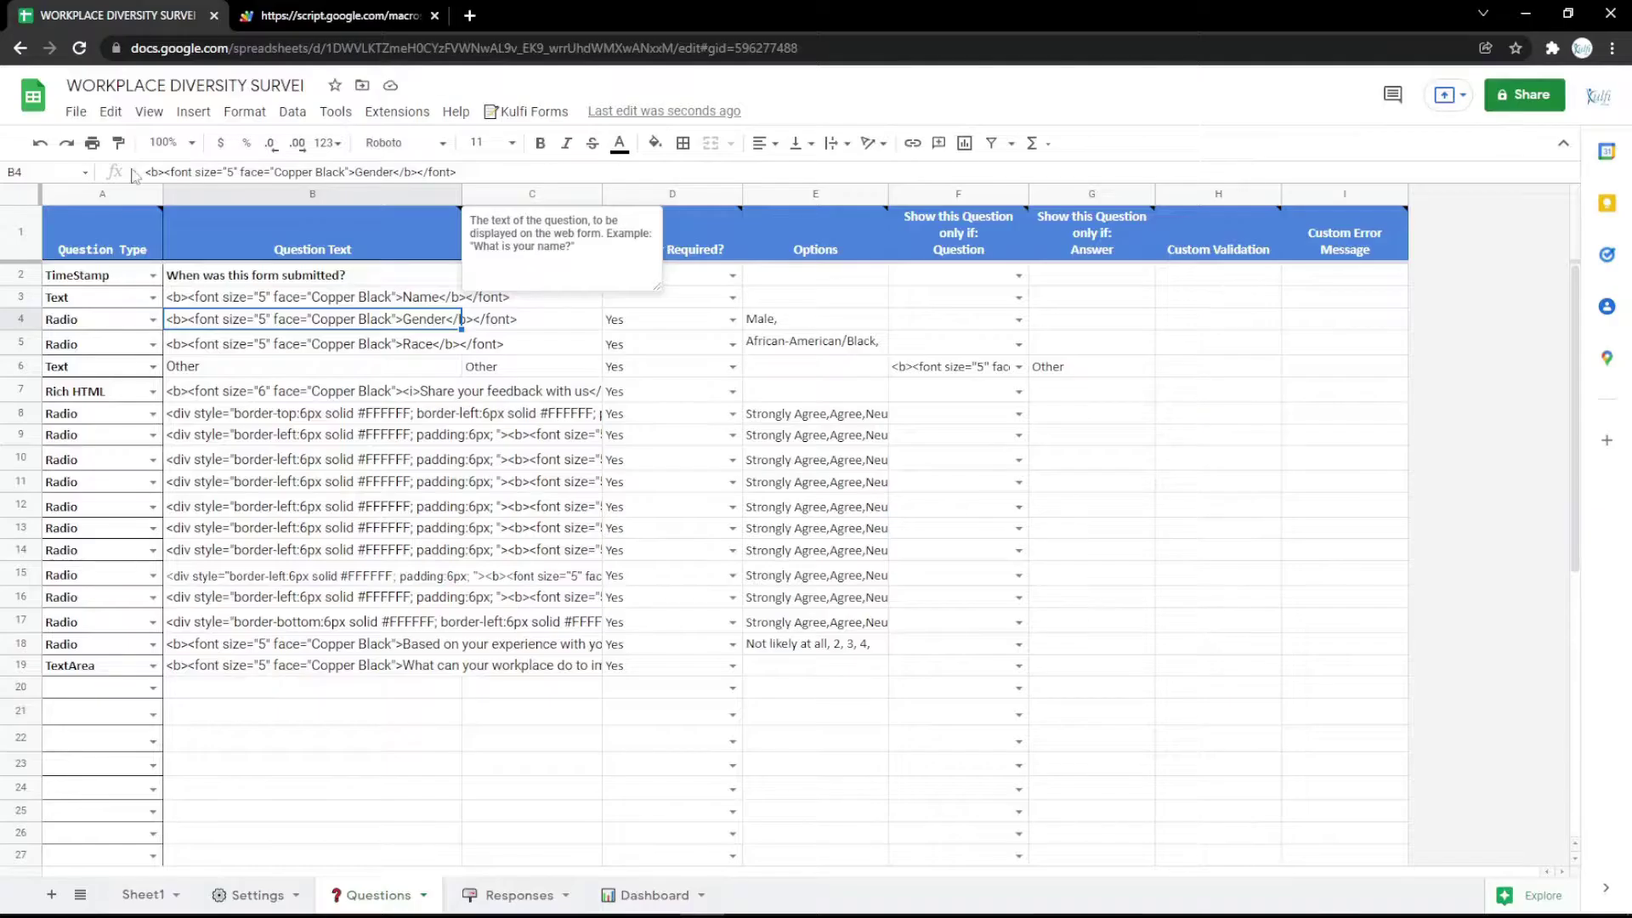
pyautogui.click(152, 298)
pyautogui.click(82, 398)
pyautogui.click(372, 296)
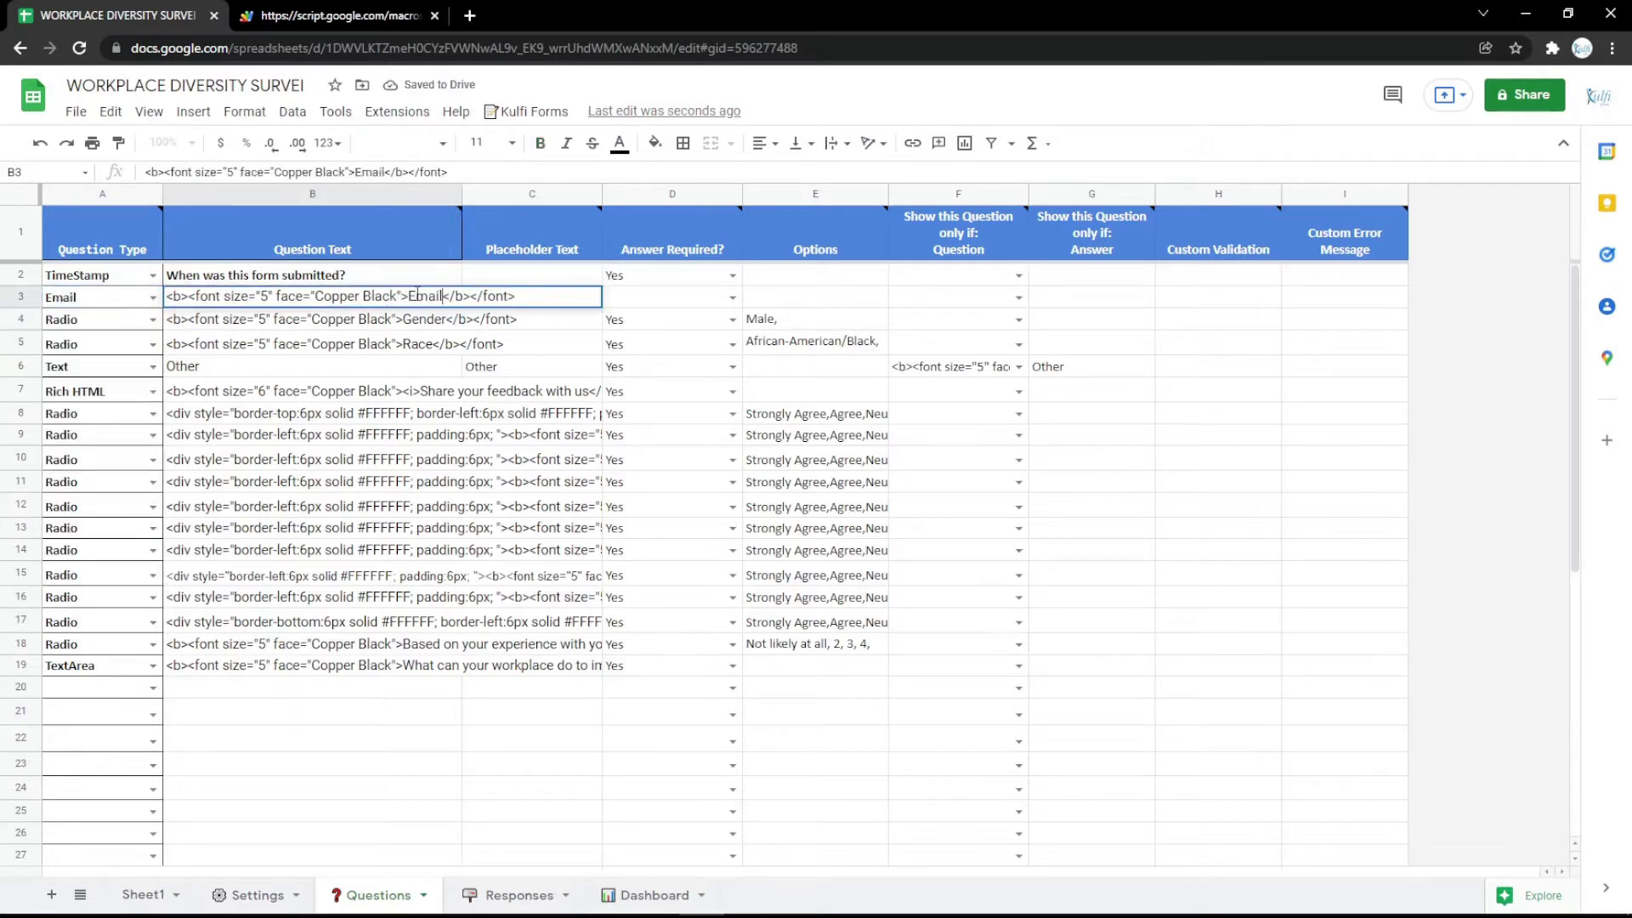
pyautogui.press('Return')
pyautogui.hotkey('ctrl', 'Tab')
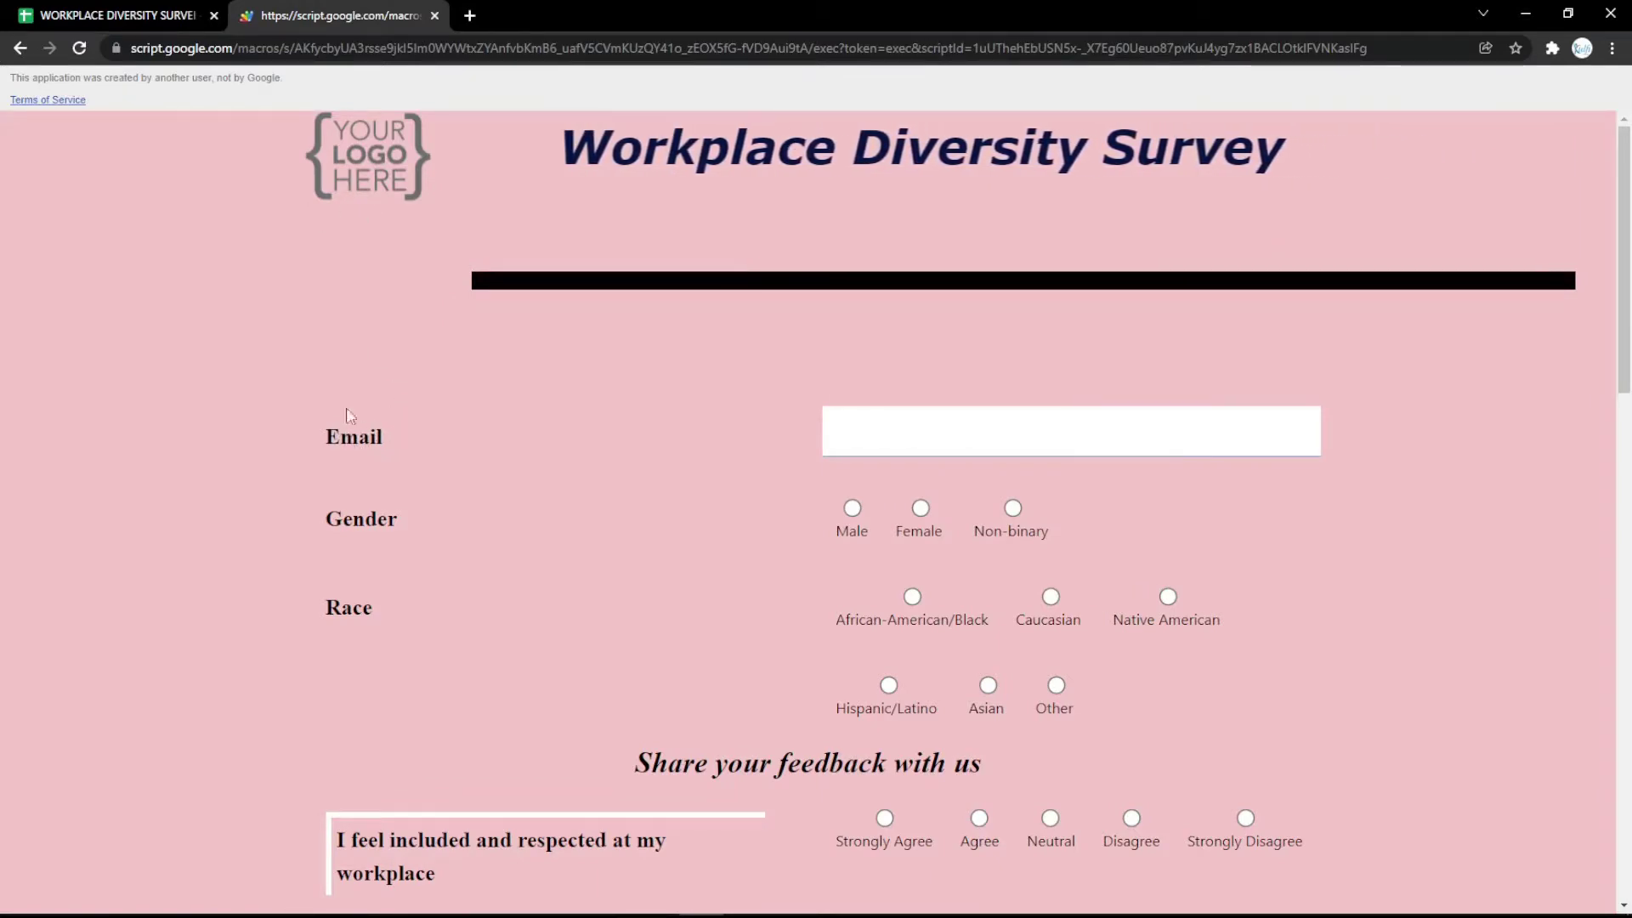
# Change the row 3 question to type PhoneNumber with the wording "Phone Number" and reload the live form.
pyautogui.click(151, 11)
pyautogui.click(153, 298)
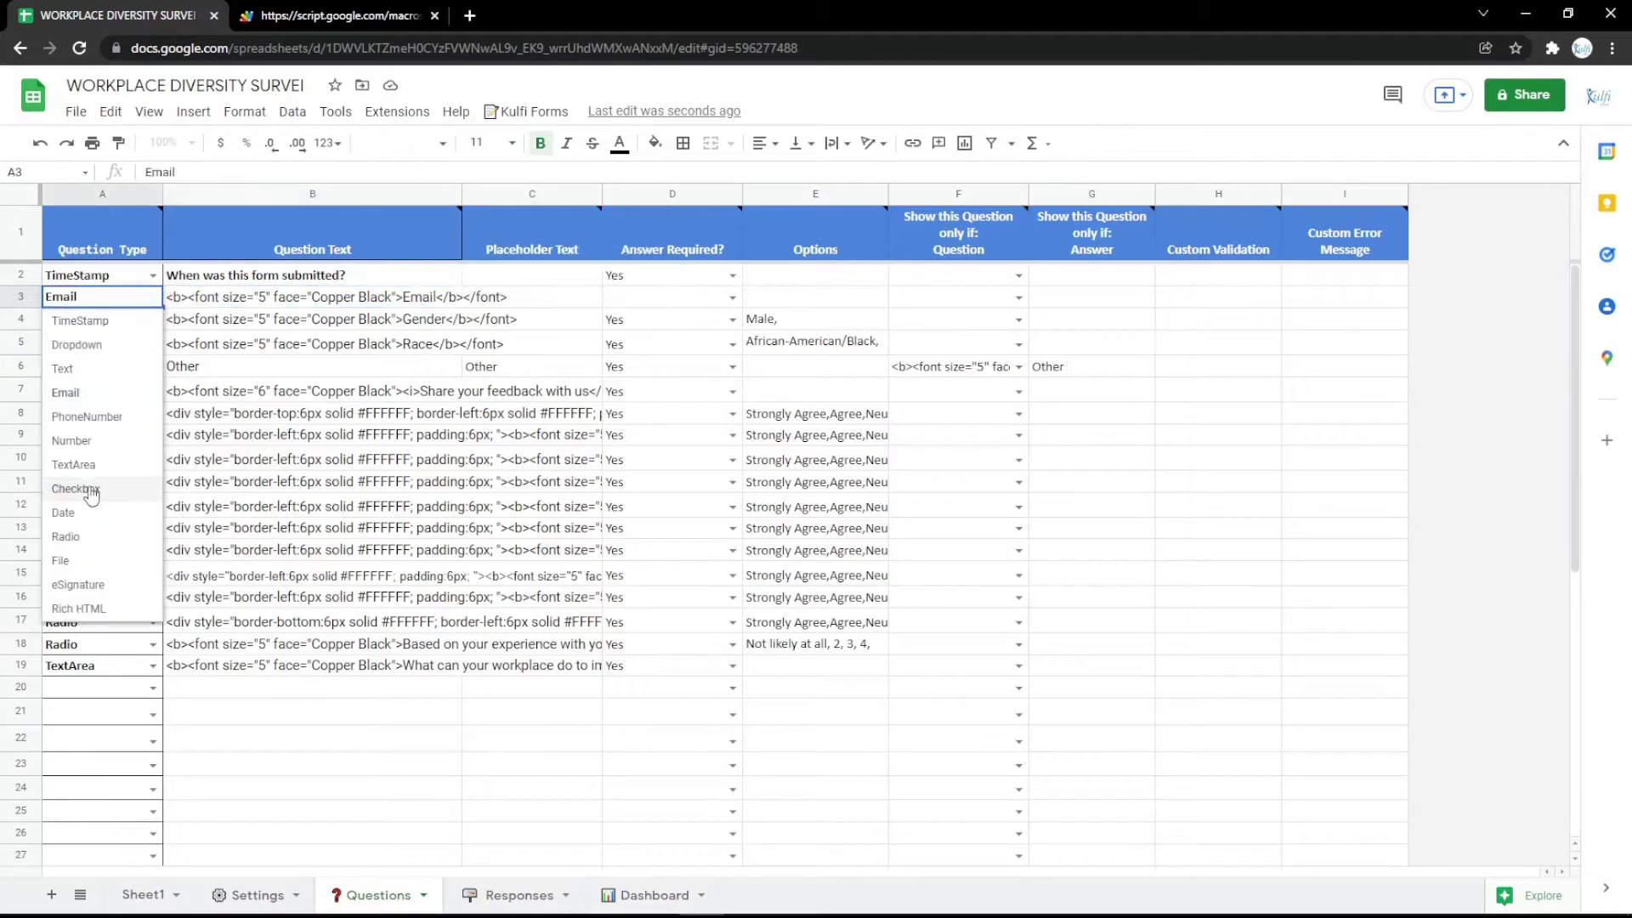
pyautogui.click(88, 418)
pyautogui.doubleClick(371, 295)
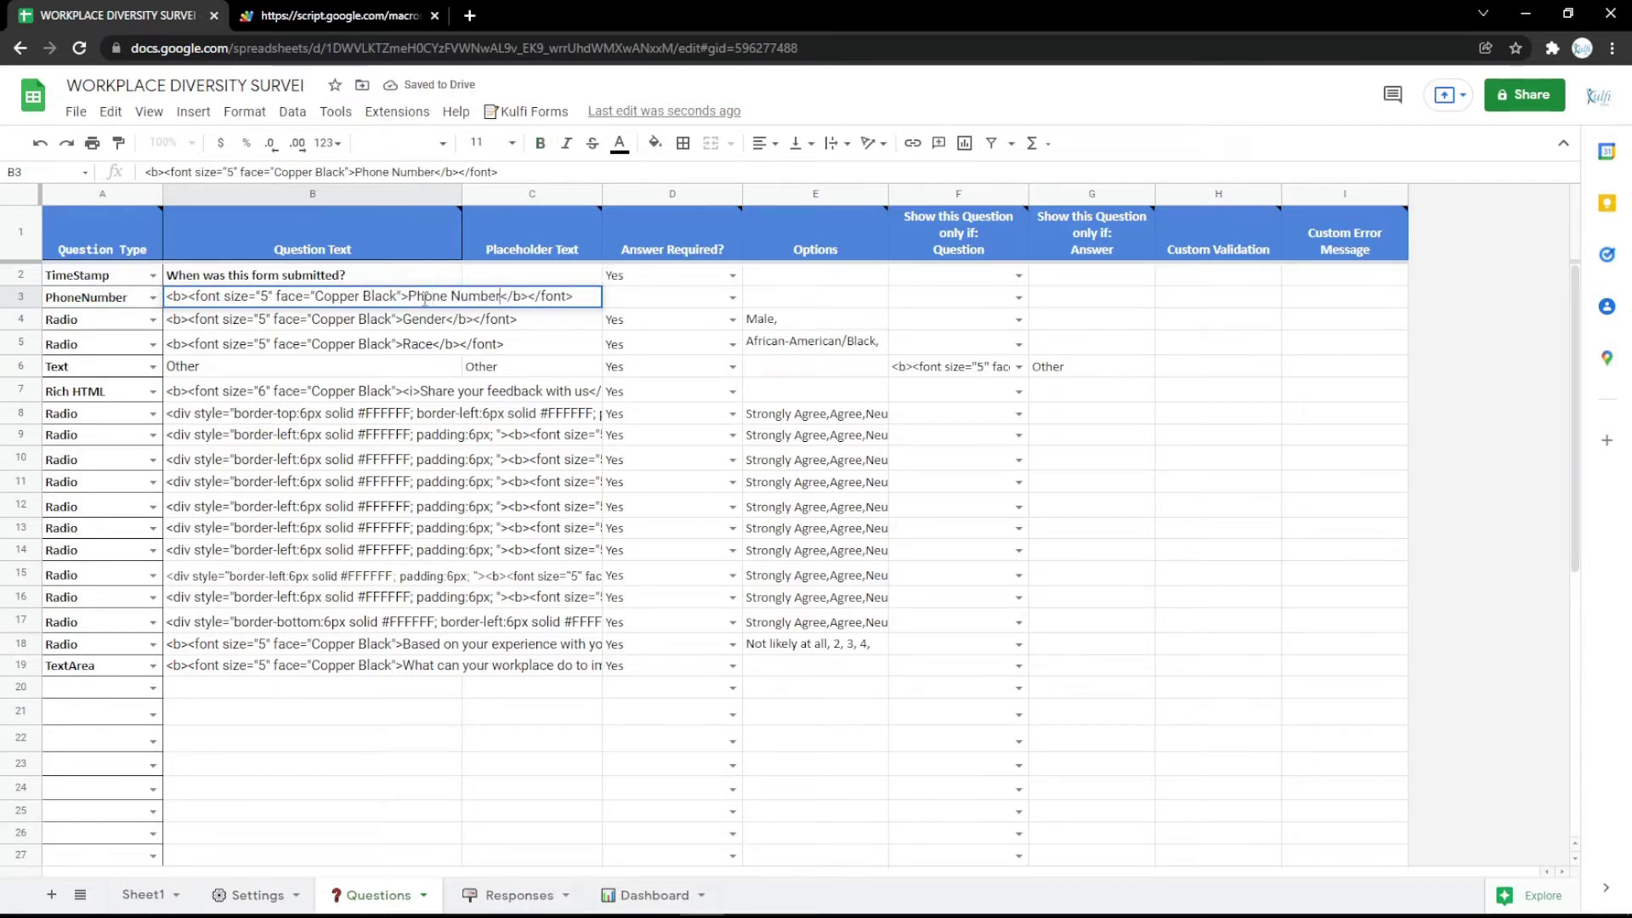
pyautogui.press('Return')
pyautogui.click(340, 15)
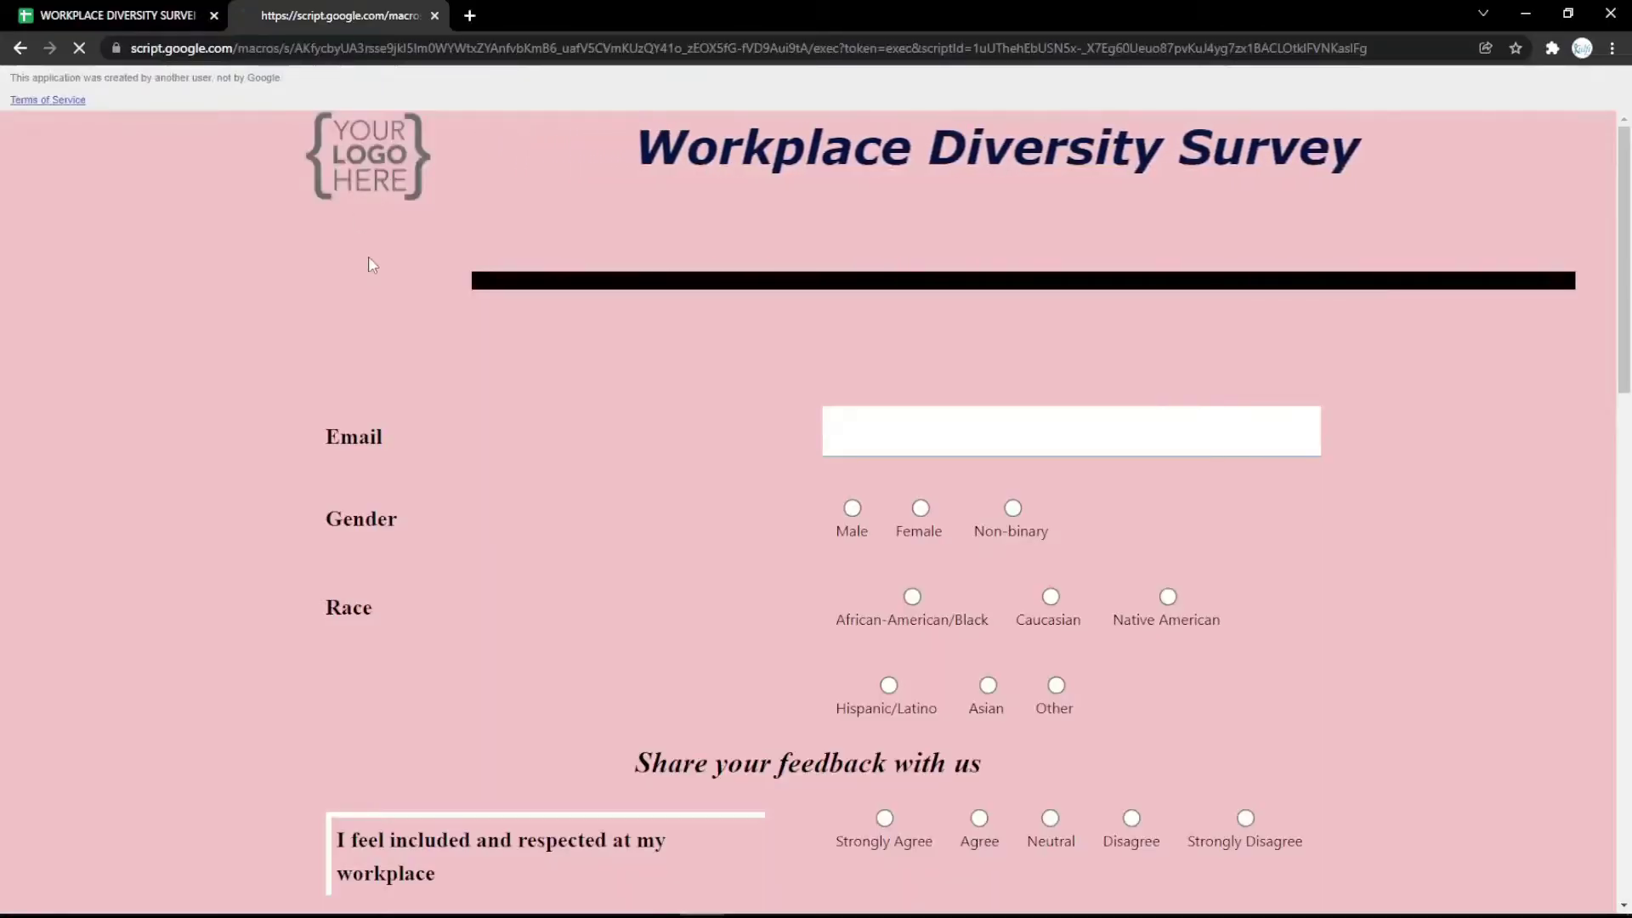
# Change the row 3 question to type TextArea with the wording "Address" and reload the live form.
pyautogui.click(166, 12)
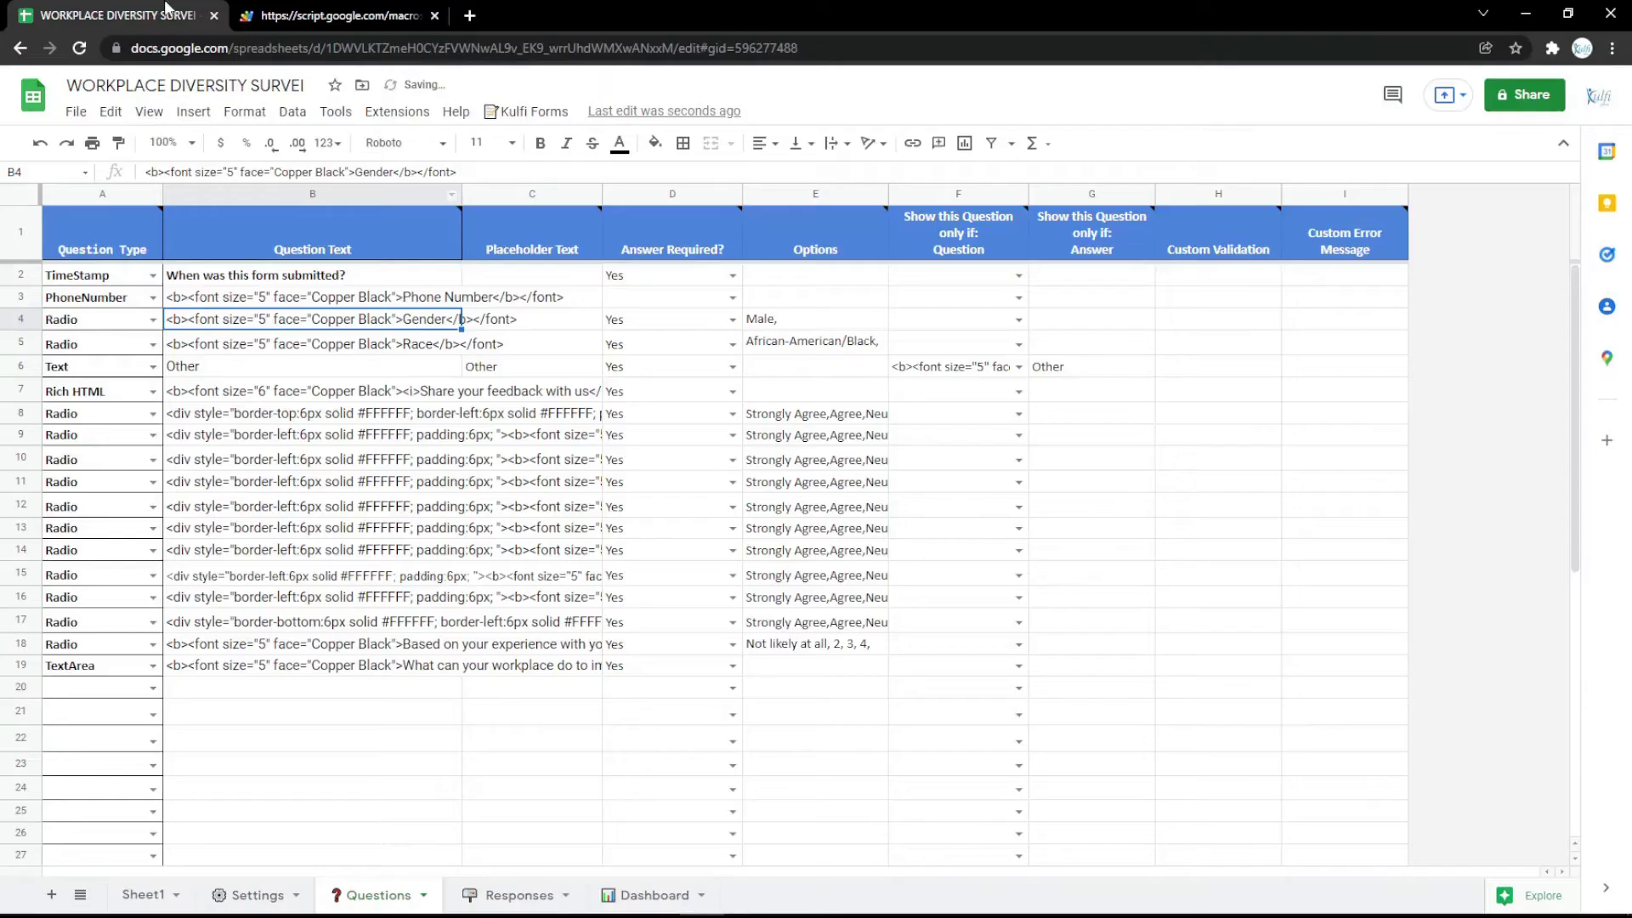
pyautogui.click(153, 297)
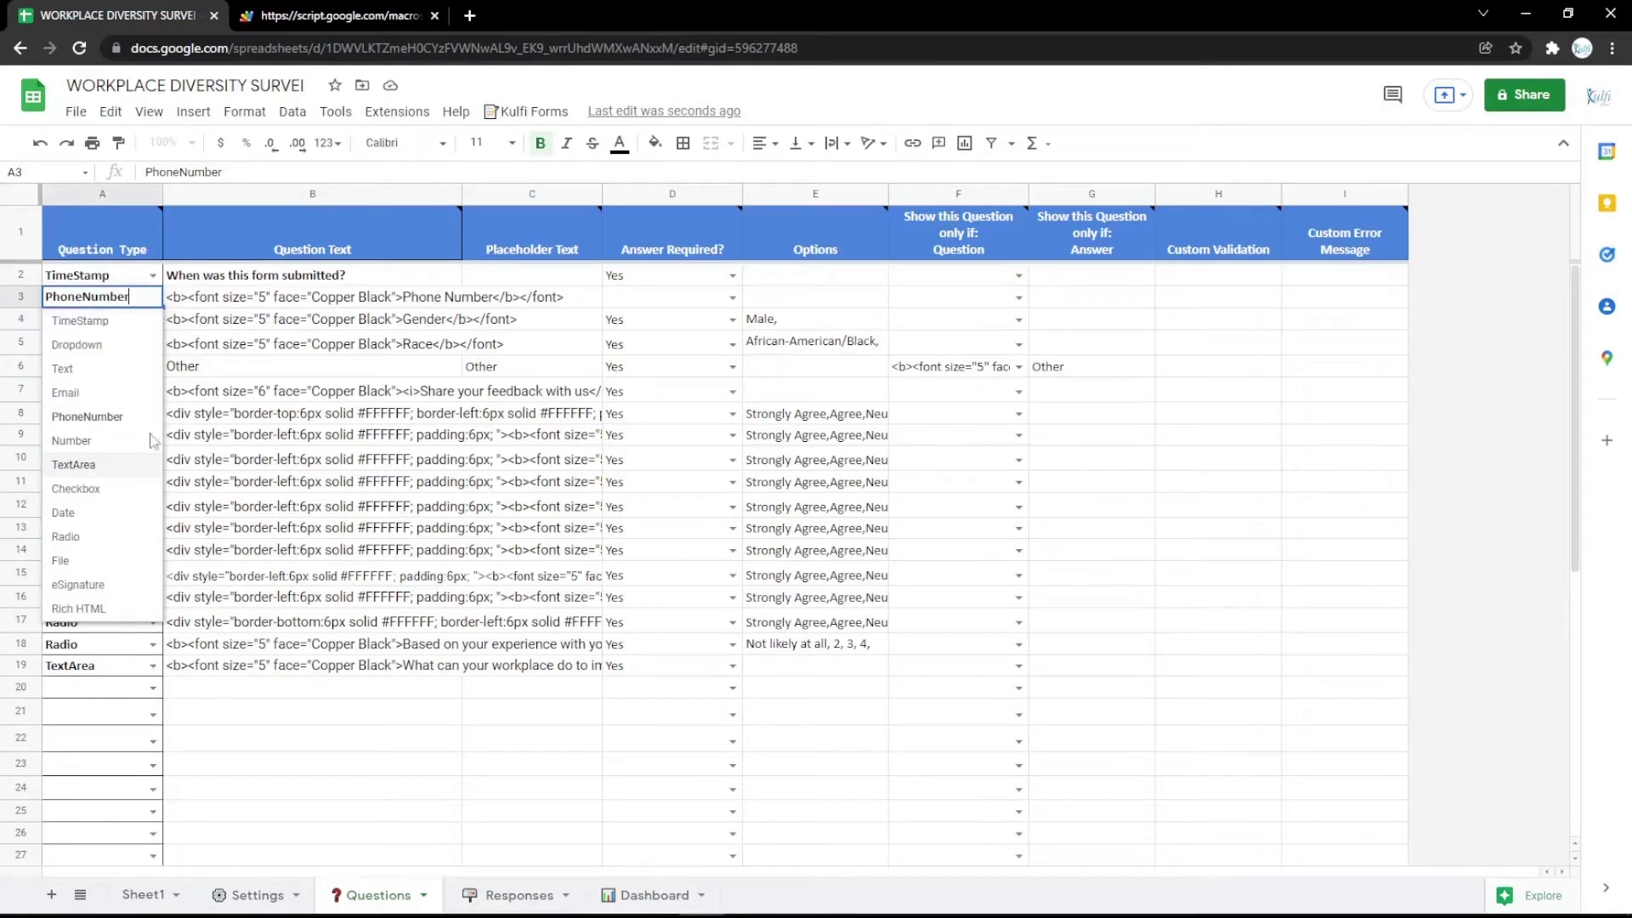
pyautogui.click(93, 464)
pyautogui.doubleClick(387, 297)
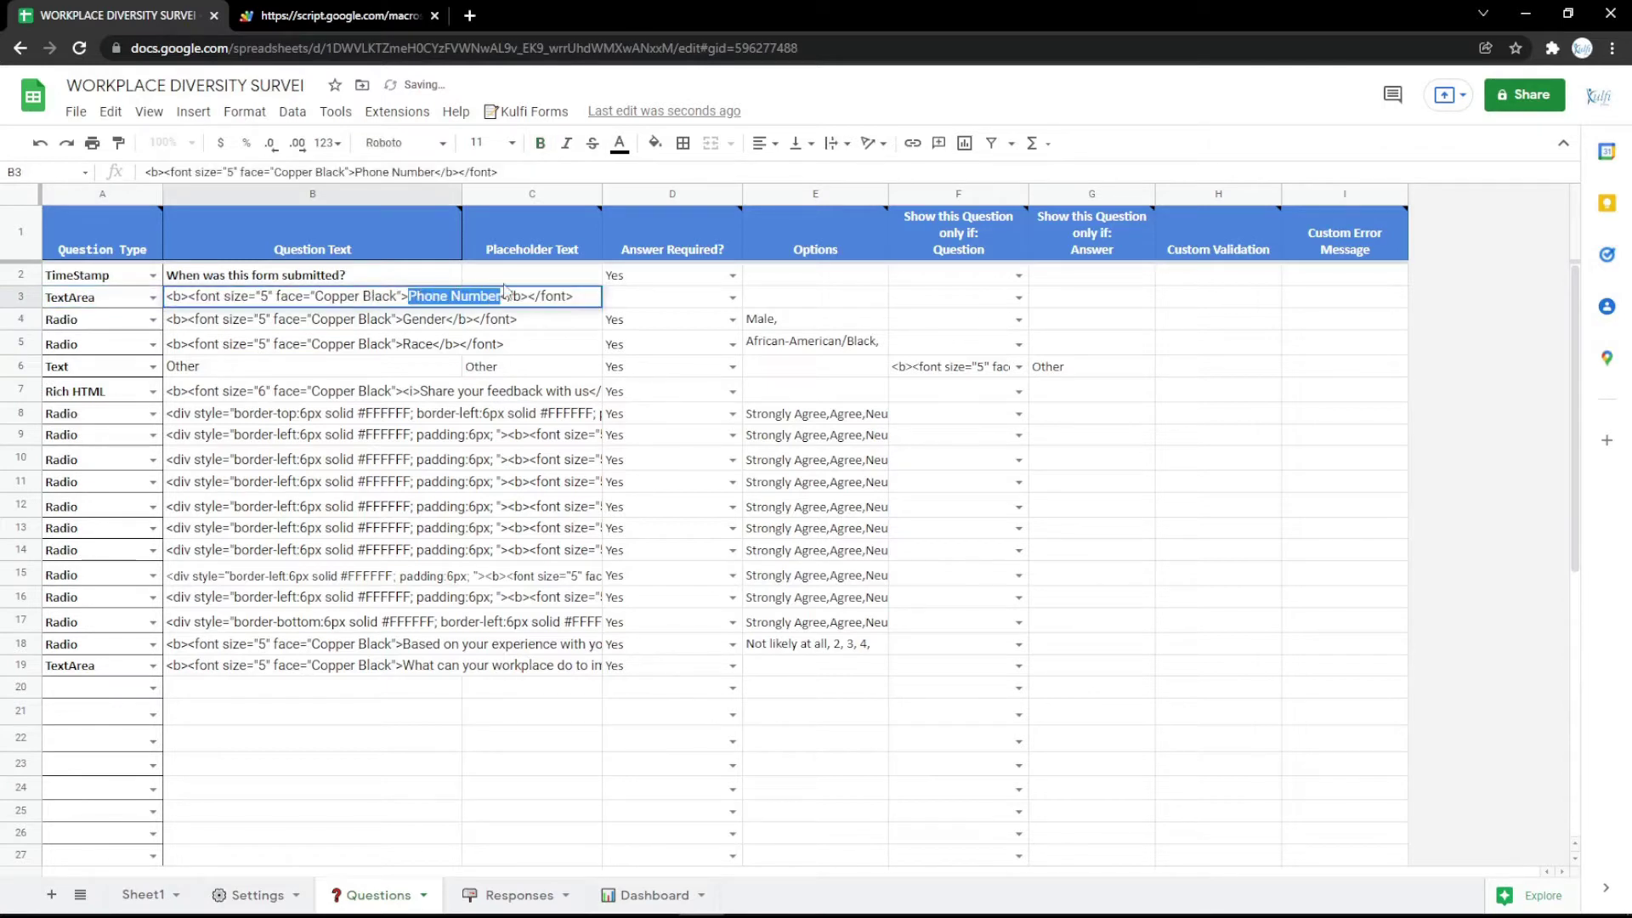
pyautogui.write('Address')
pyautogui.press('Return')
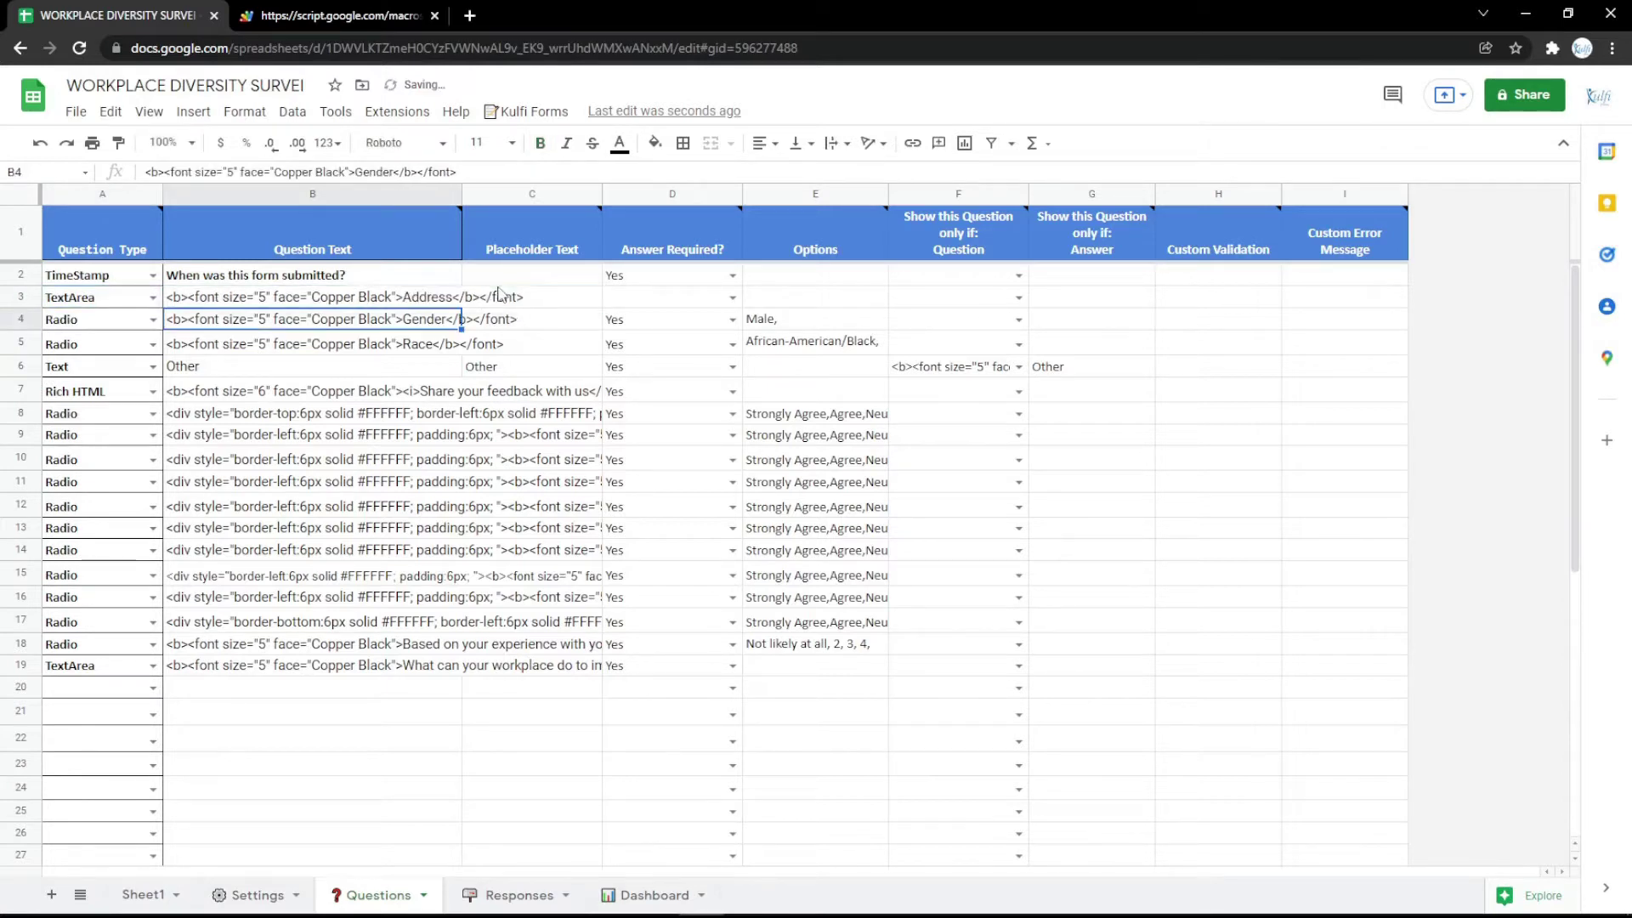
pyautogui.click(338, 15)
pyautogui.hotkey('ctrl', 'r')
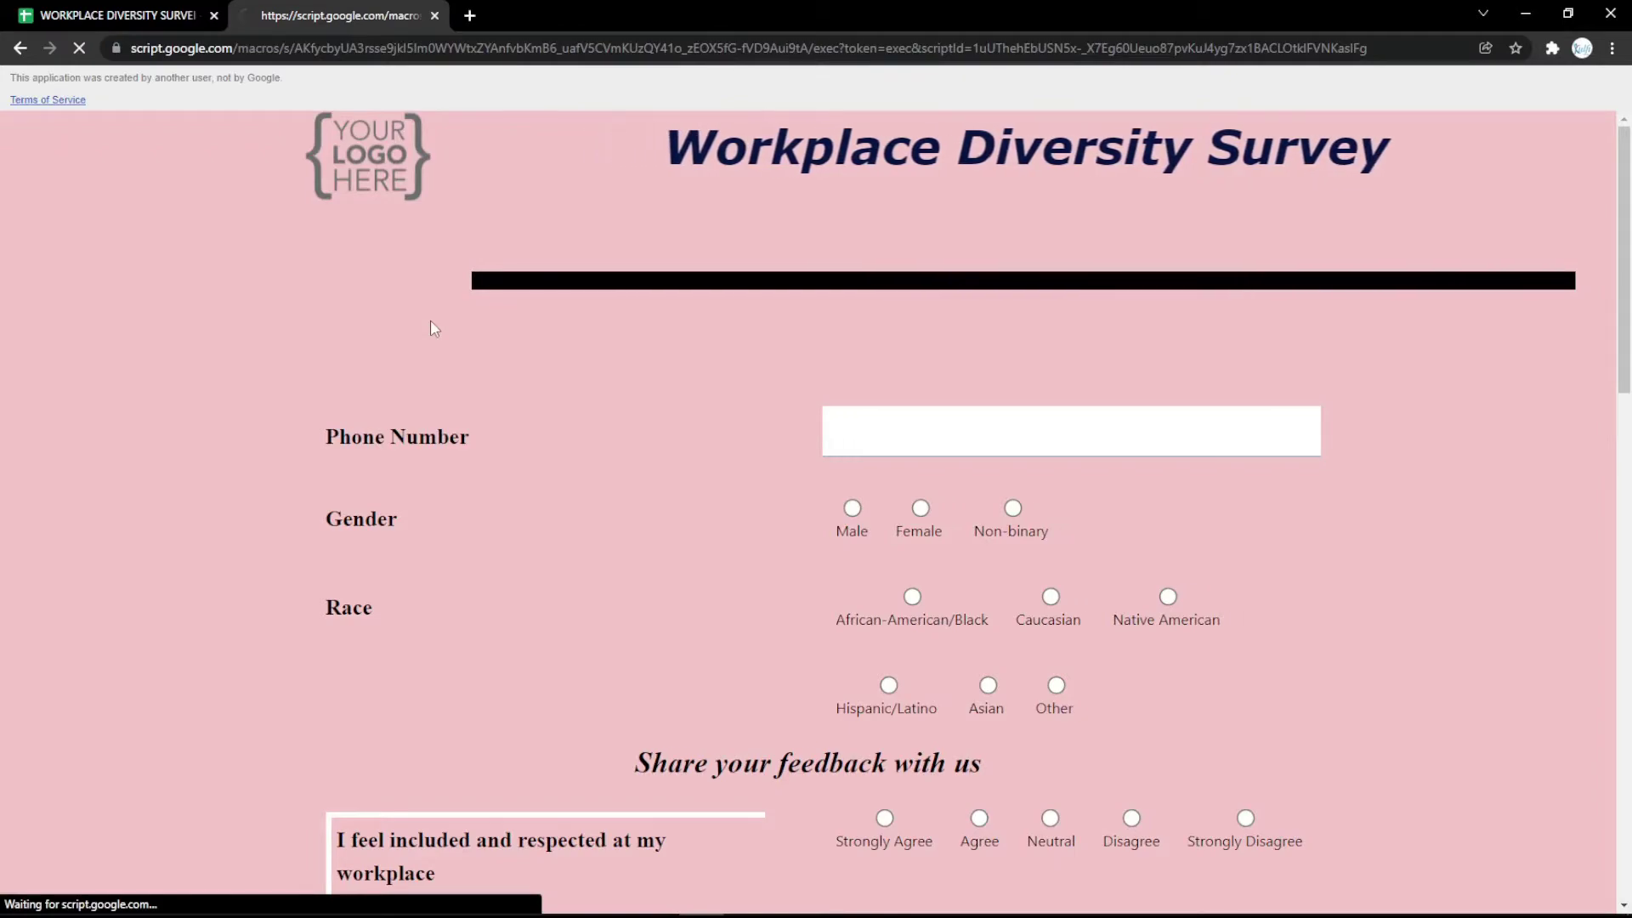
# Change the row 3 question to type Date with the wording "Date" and reload the live form.
pyautogui.click(119, 15)
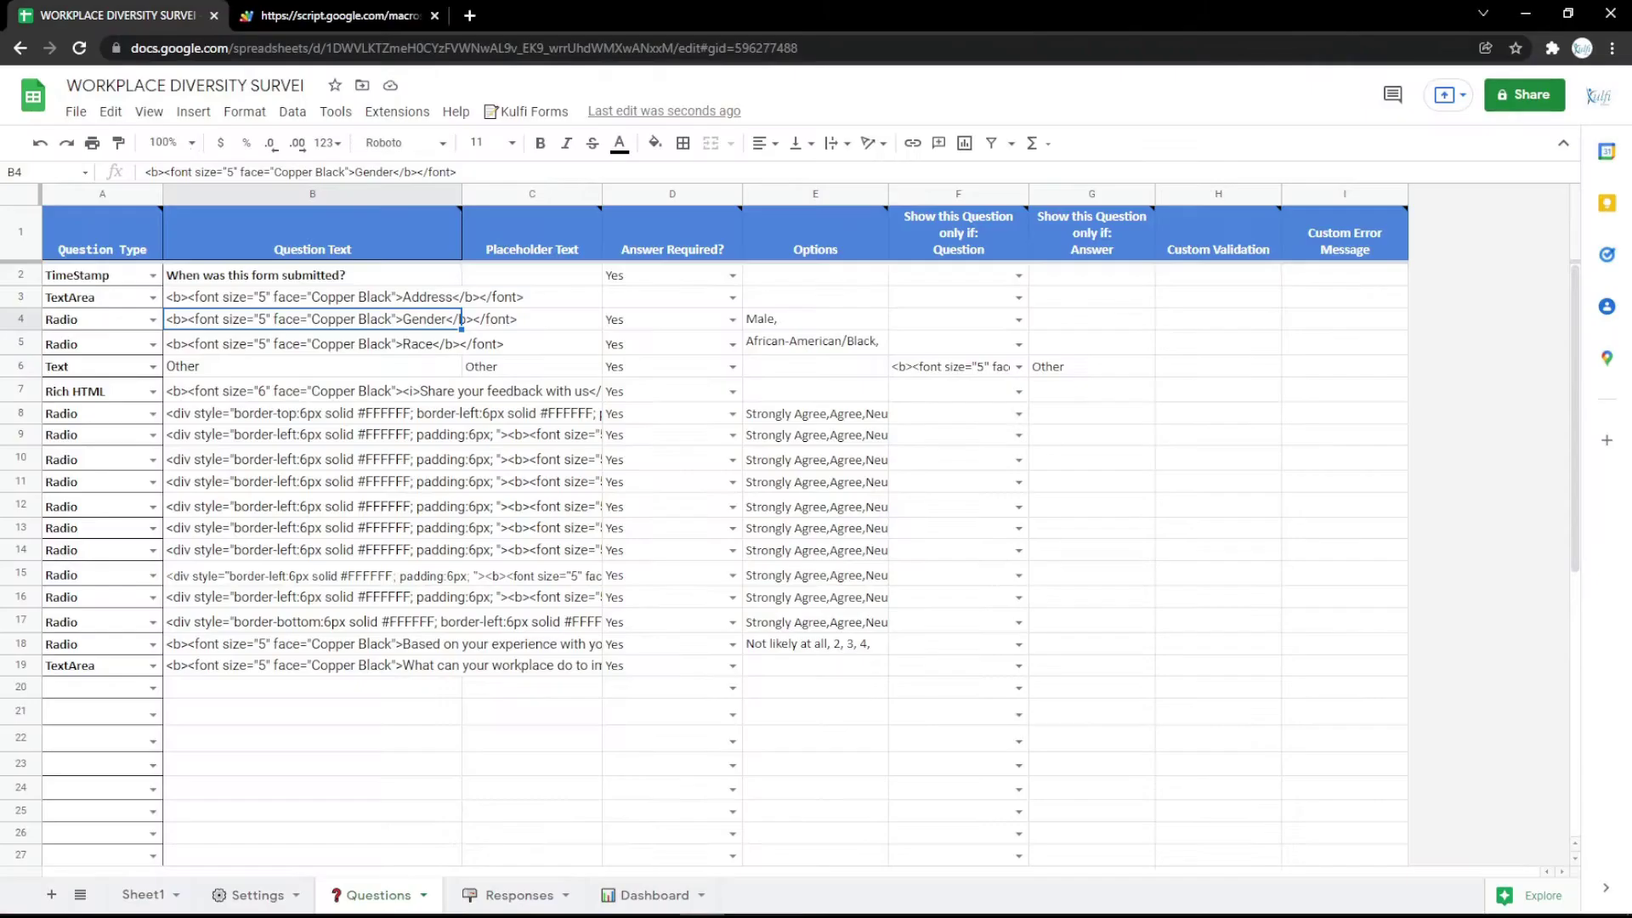
pyautogui.doubleClick(155, 295)
pyautogui.click(75, 514)
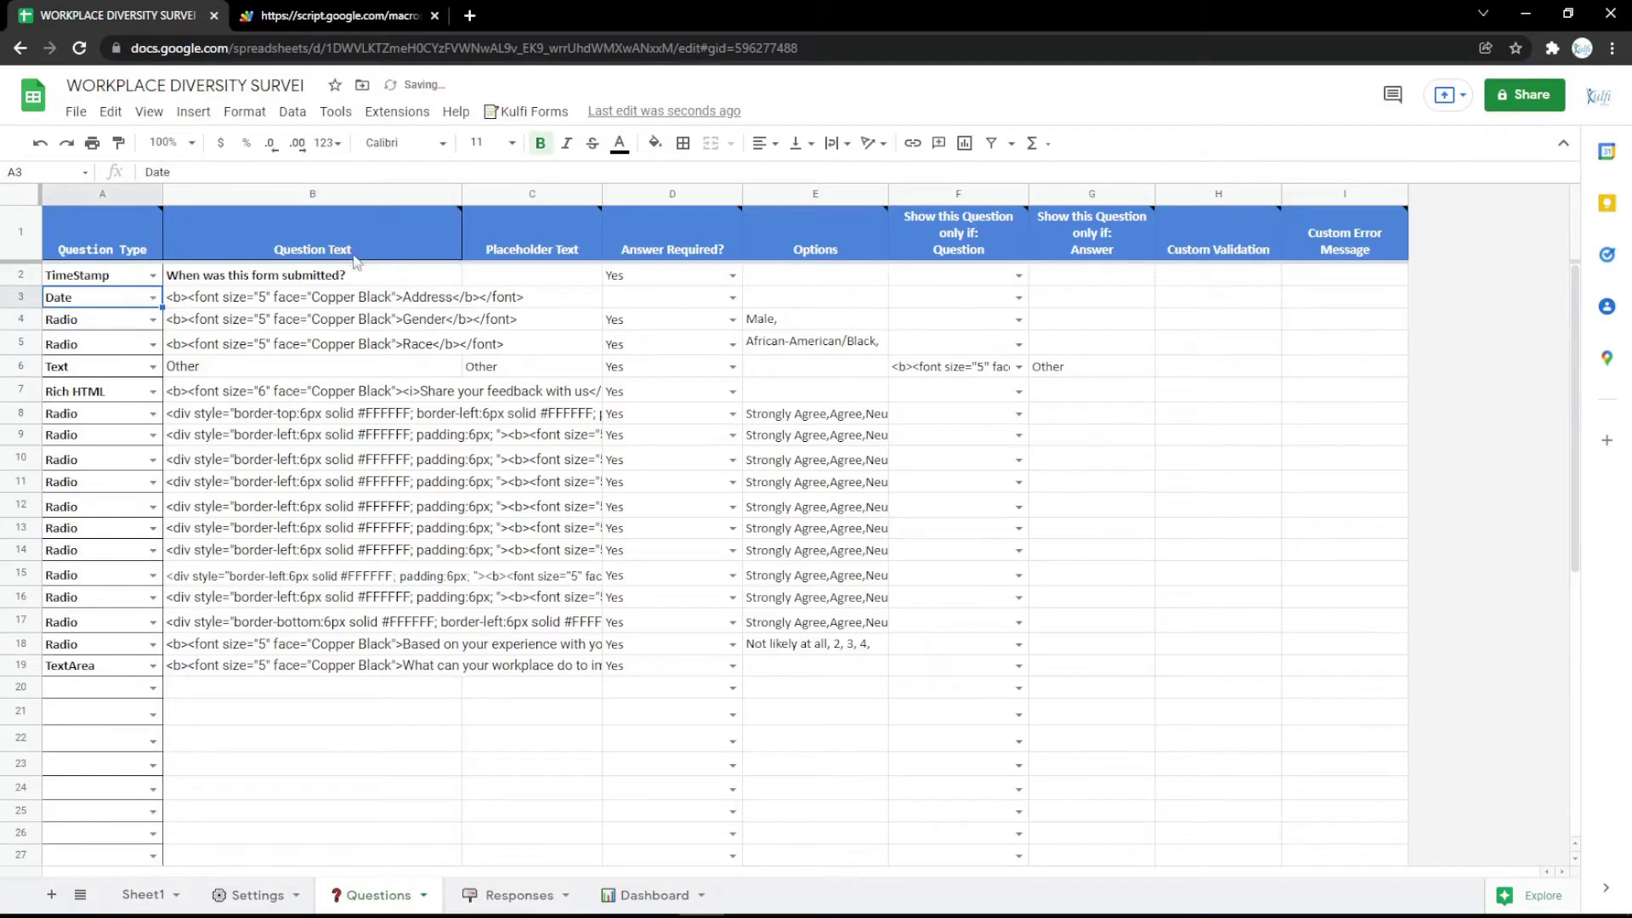
pyautogui.click(379, 298)
pyautogui.write('Da')
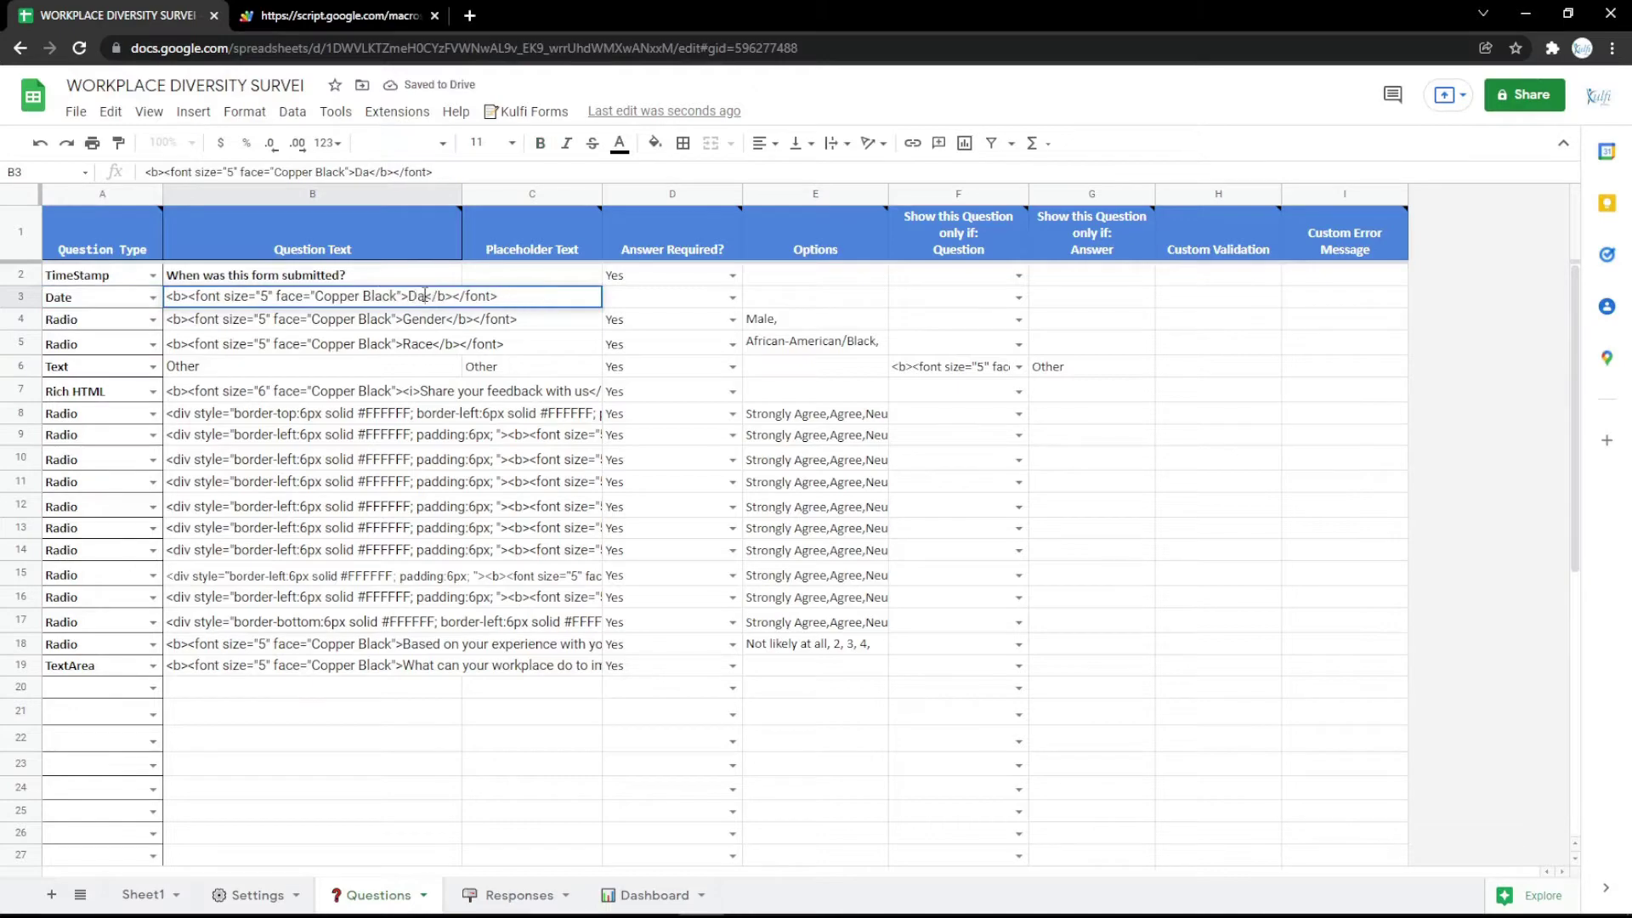
pyautogui.write('te')
pyautogui.press('Return')
pyautogui.click(391, 8)
pyautogui.press('F5')
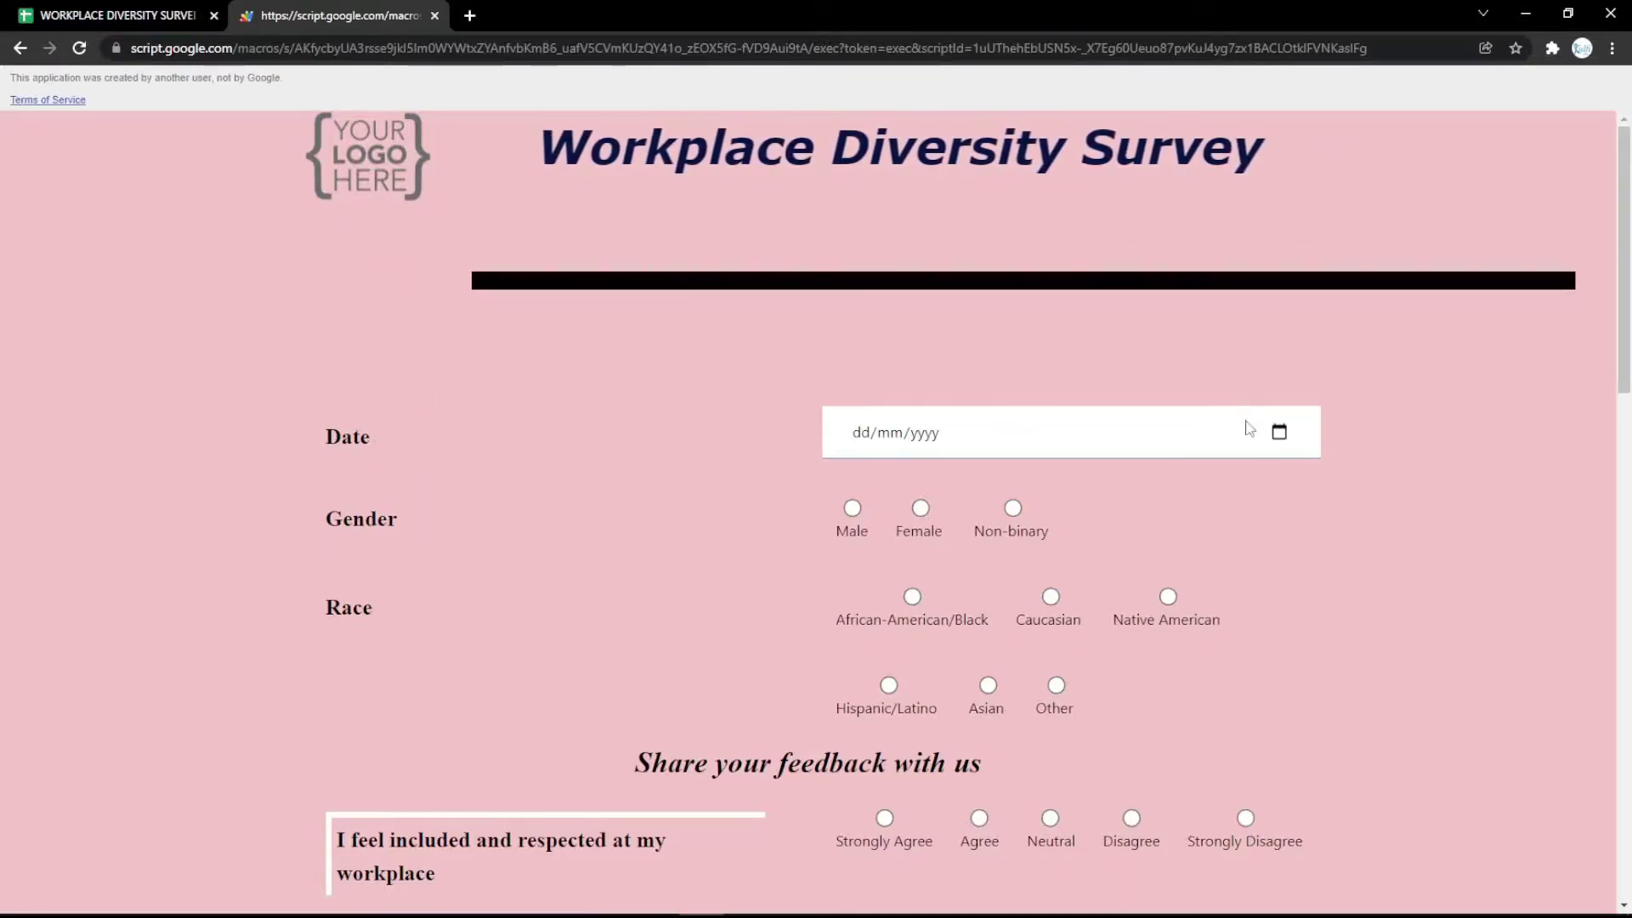
# Open and close the calendar picker of the Date question in the live form.
pyautogui.click(1279, 432)
pyautogui.click(685, 368)
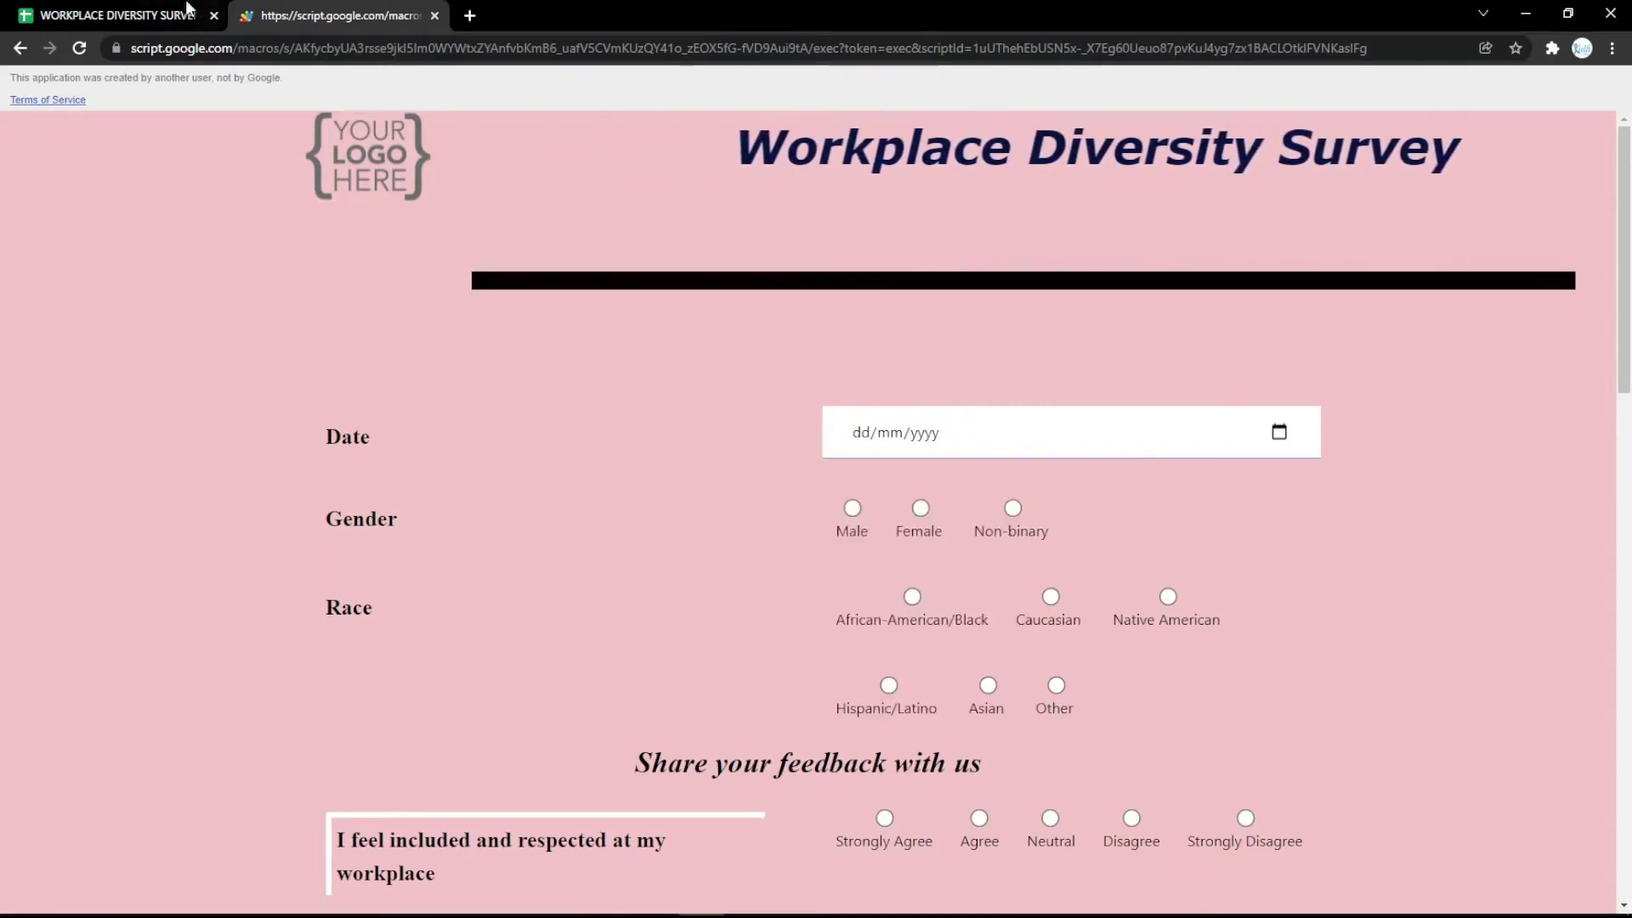
# Change the row 3 question to type Radio with the wording "Gender" and options "Male, Female", and check it in the live form.
pyautogui.click(111, 16)
pyautogui.click(154, 298)
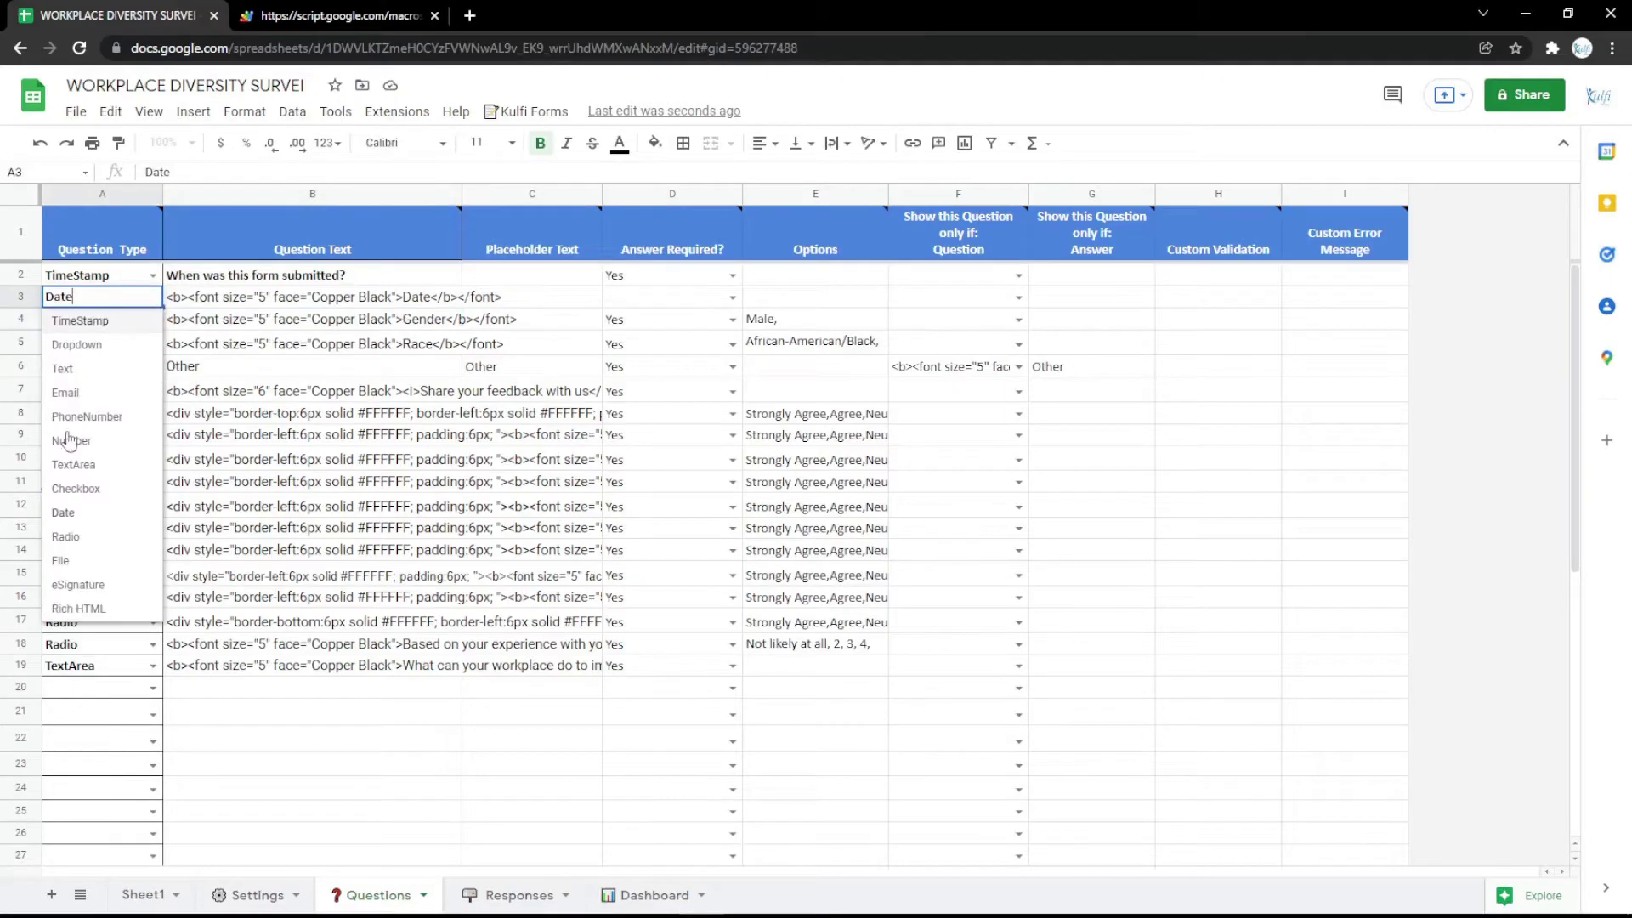
pyautogui.click(57, 545)
pyautogui.doubleClick(356, 303)
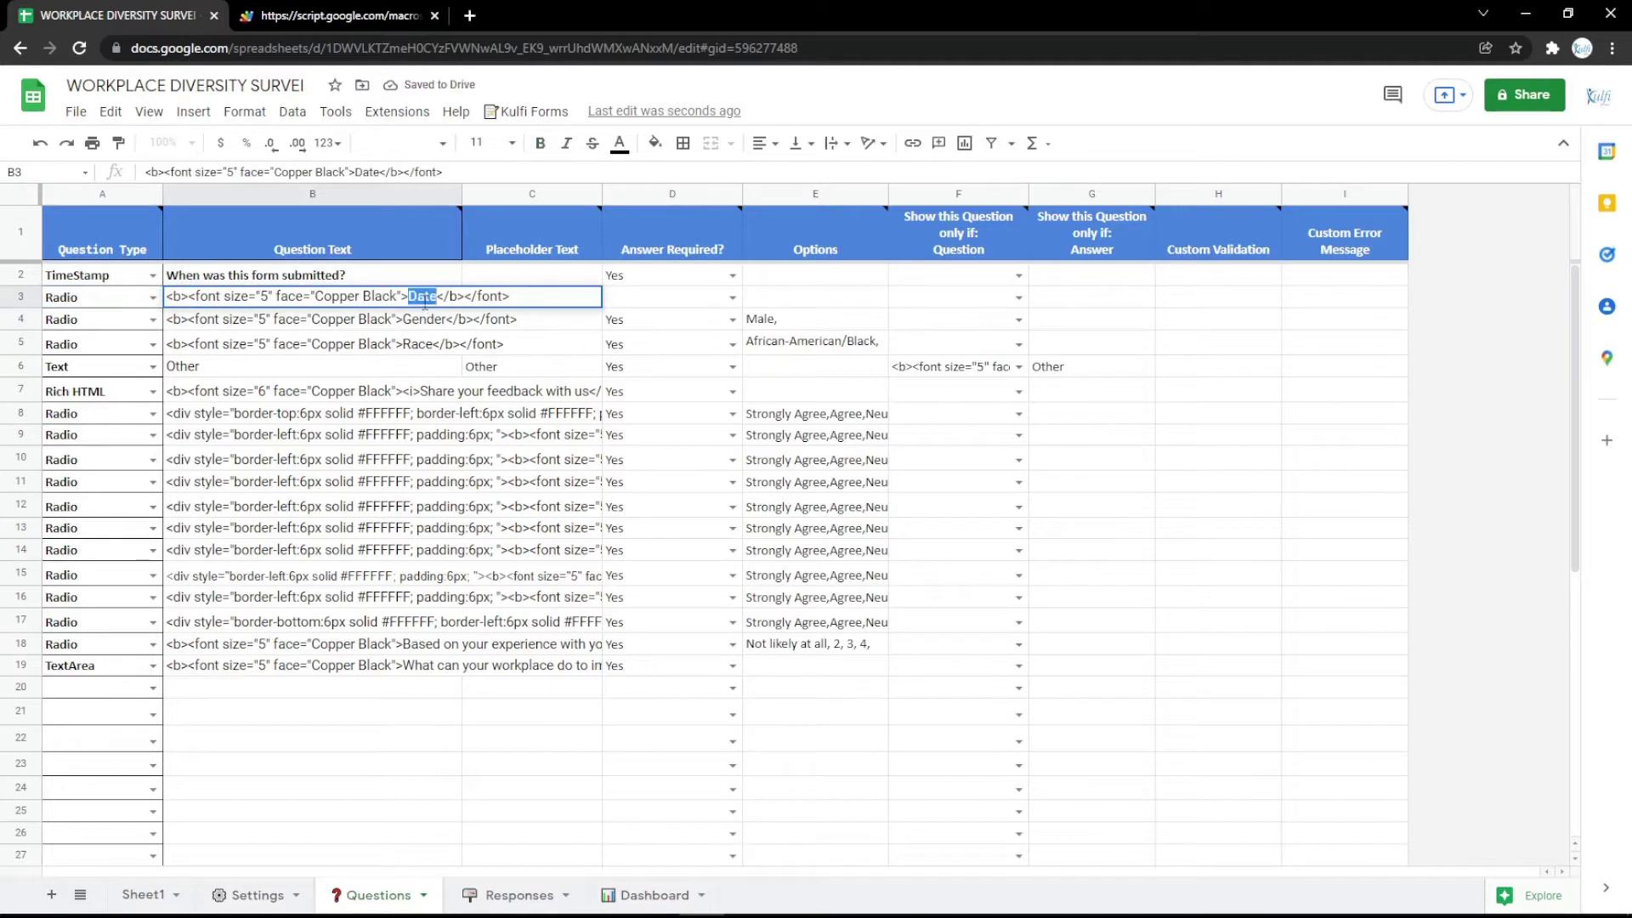
pyautogui.write('r')
pyautogui.press('Return')
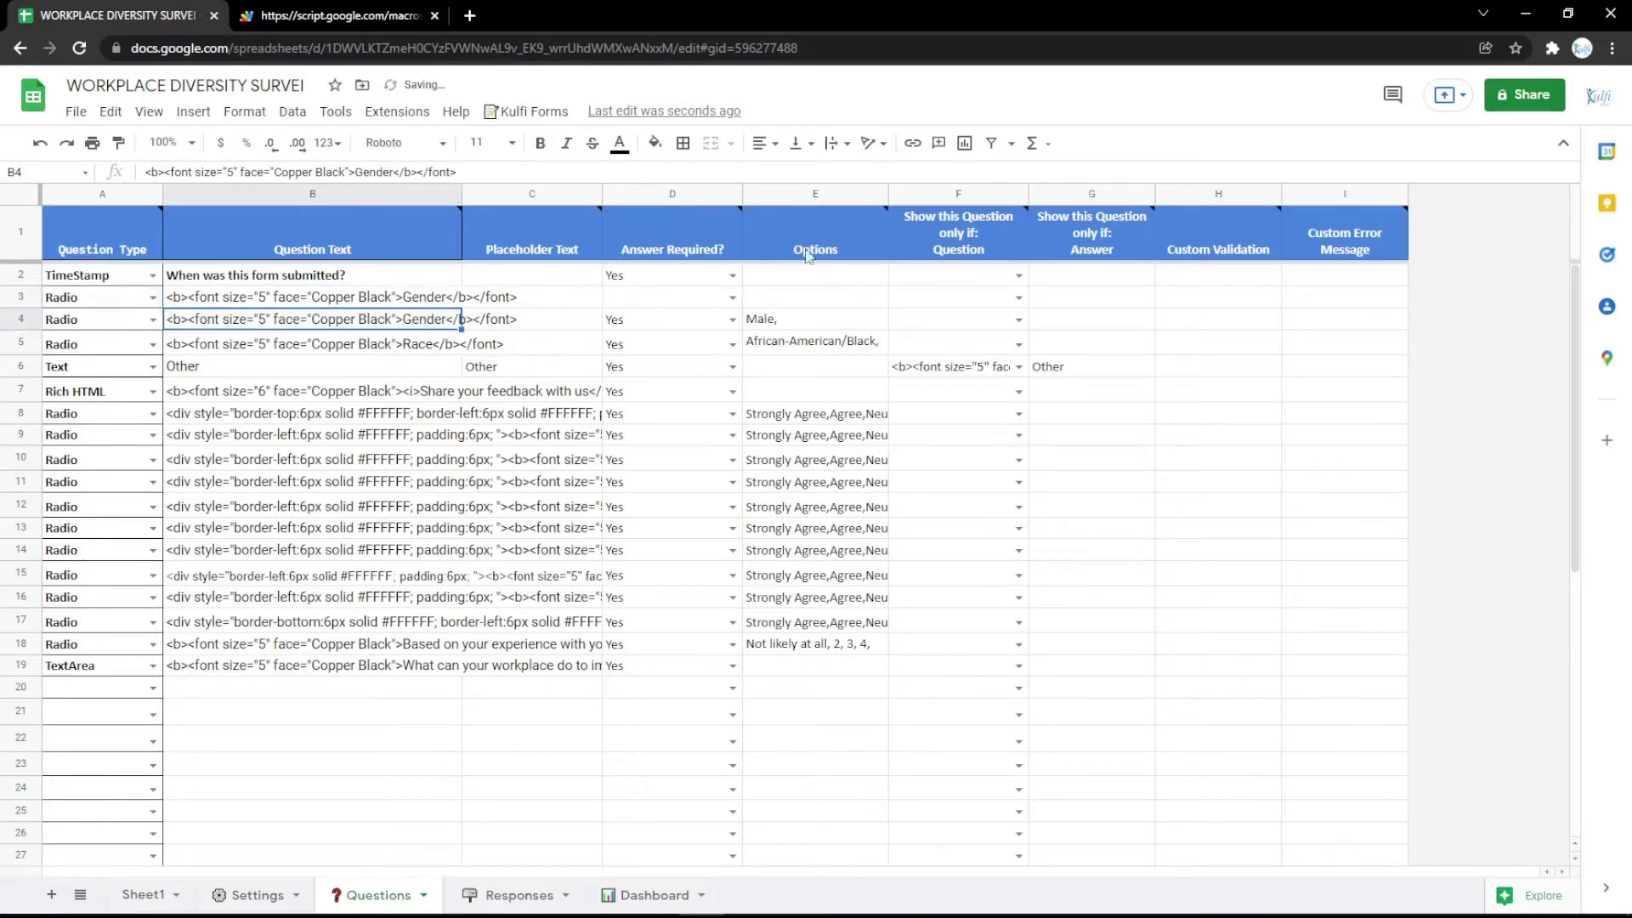
pyautogui.click(829, 300)
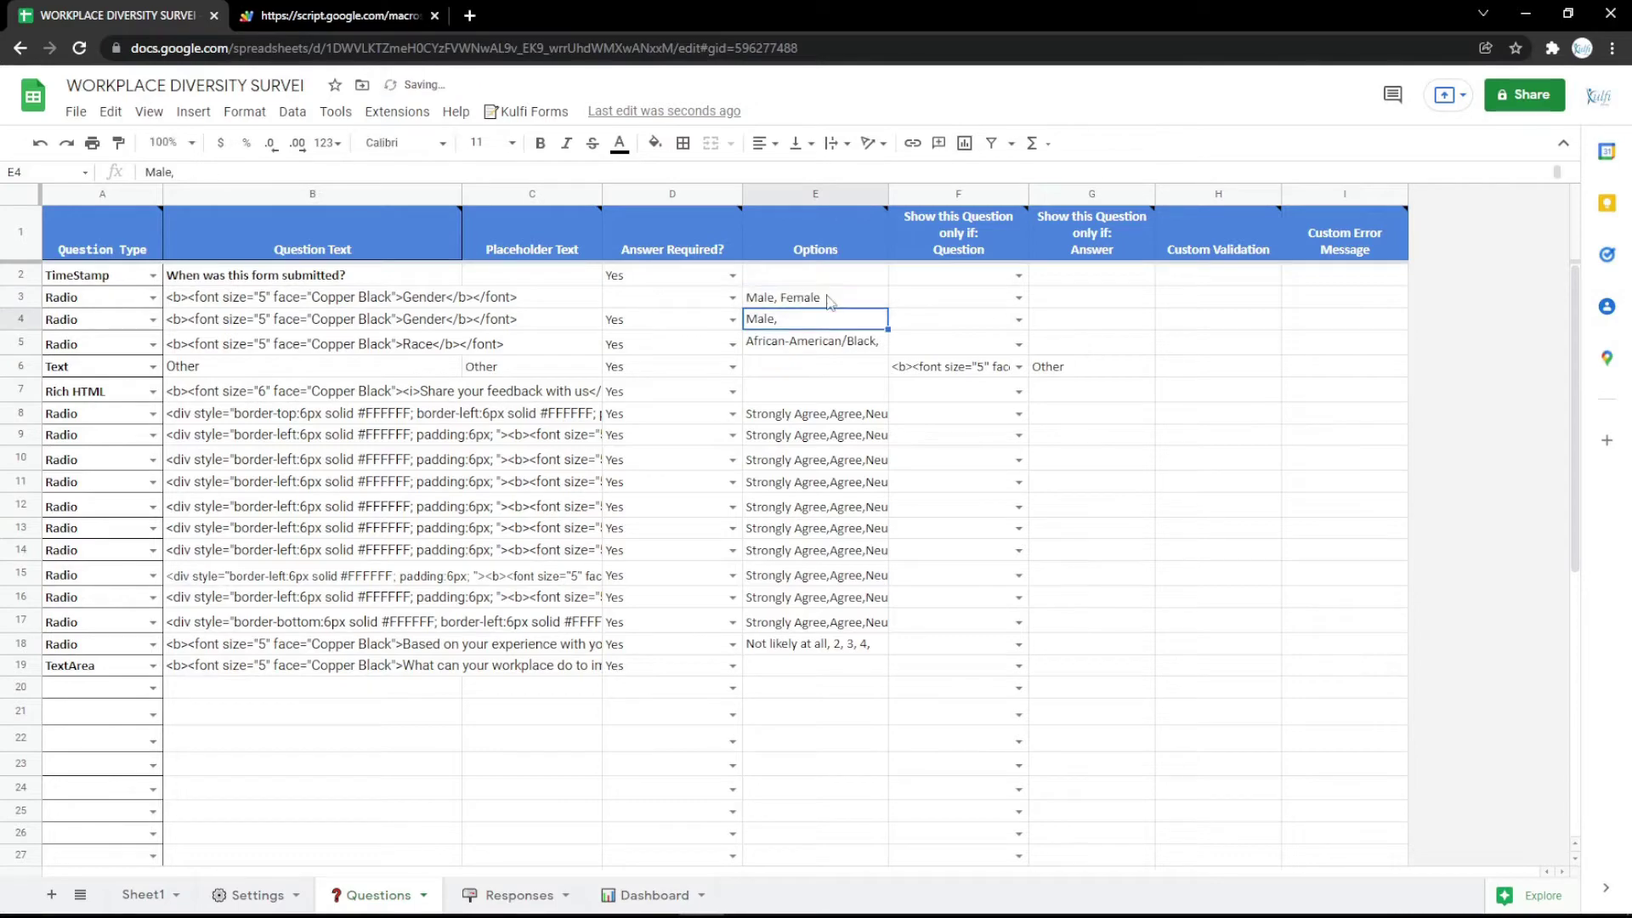
pyautogui.click(340, 16)
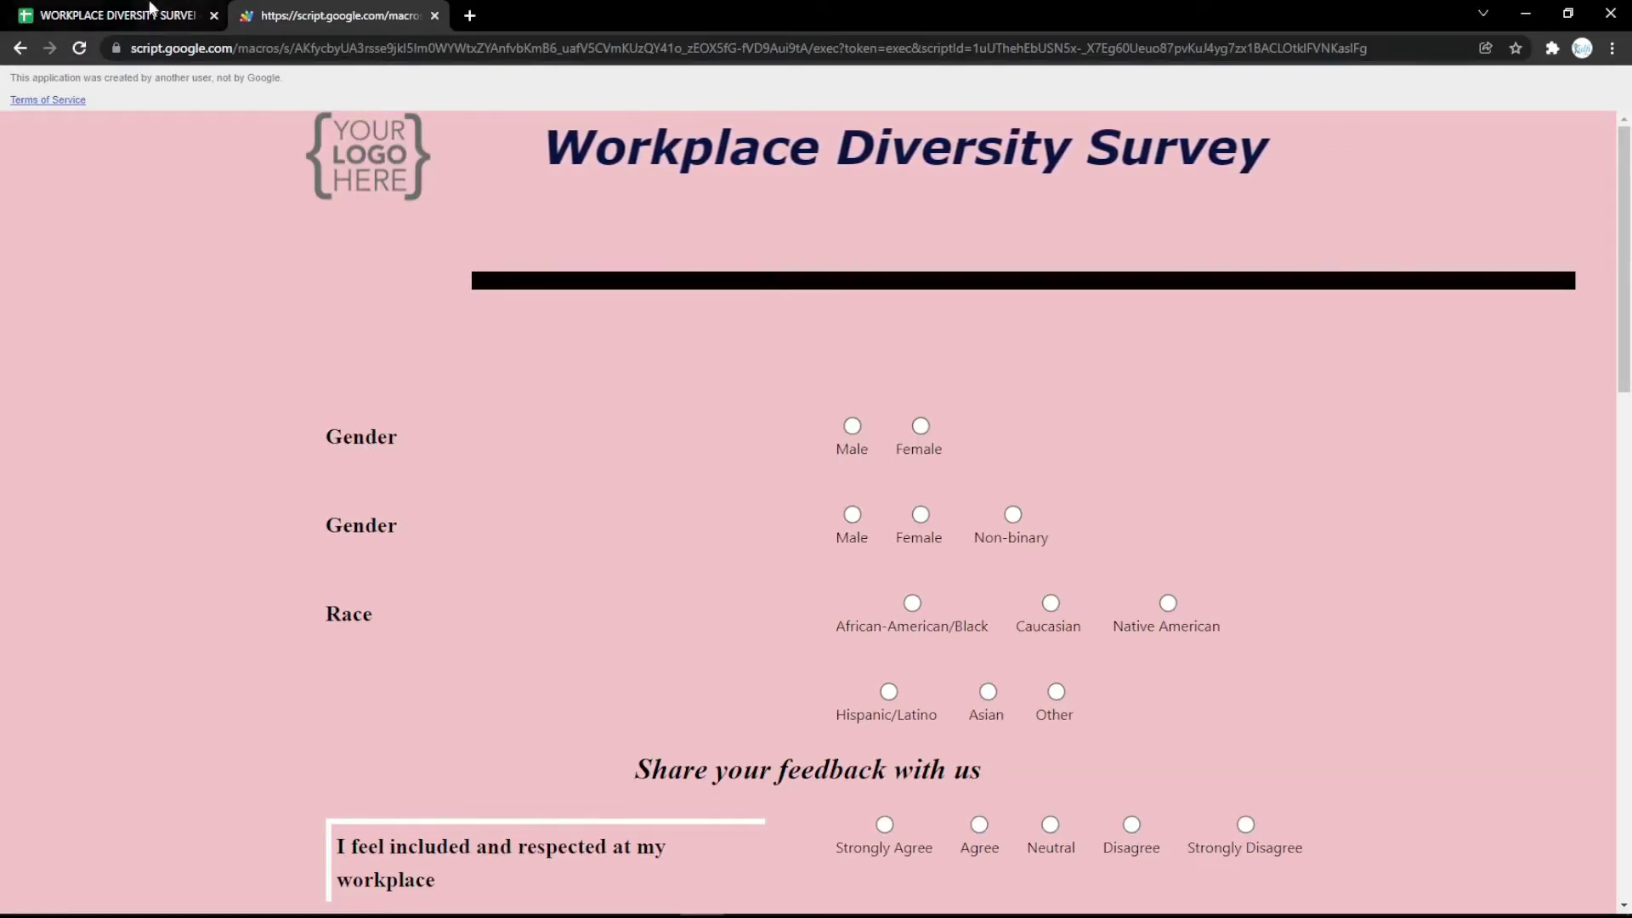
# Change the row 3 question to type File with the wording "File" and clear its options.
pyautogui.click(116, 15)
pyautogui.click(153, 300)
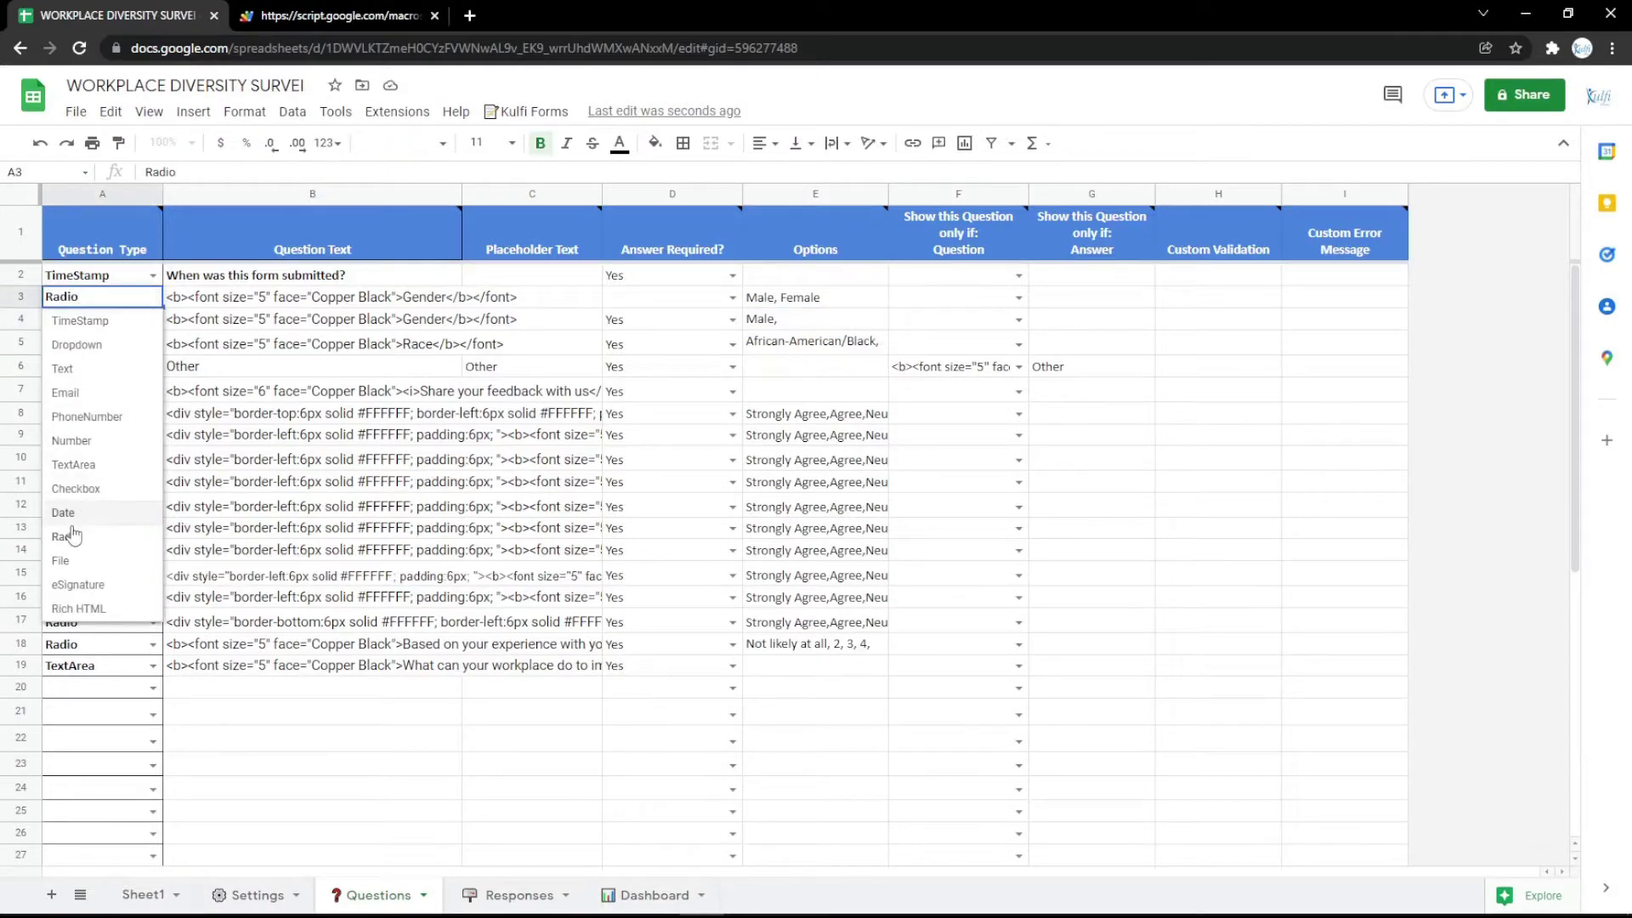
pyautogui.click(80, 563)
pyautogui.click(322, 304)
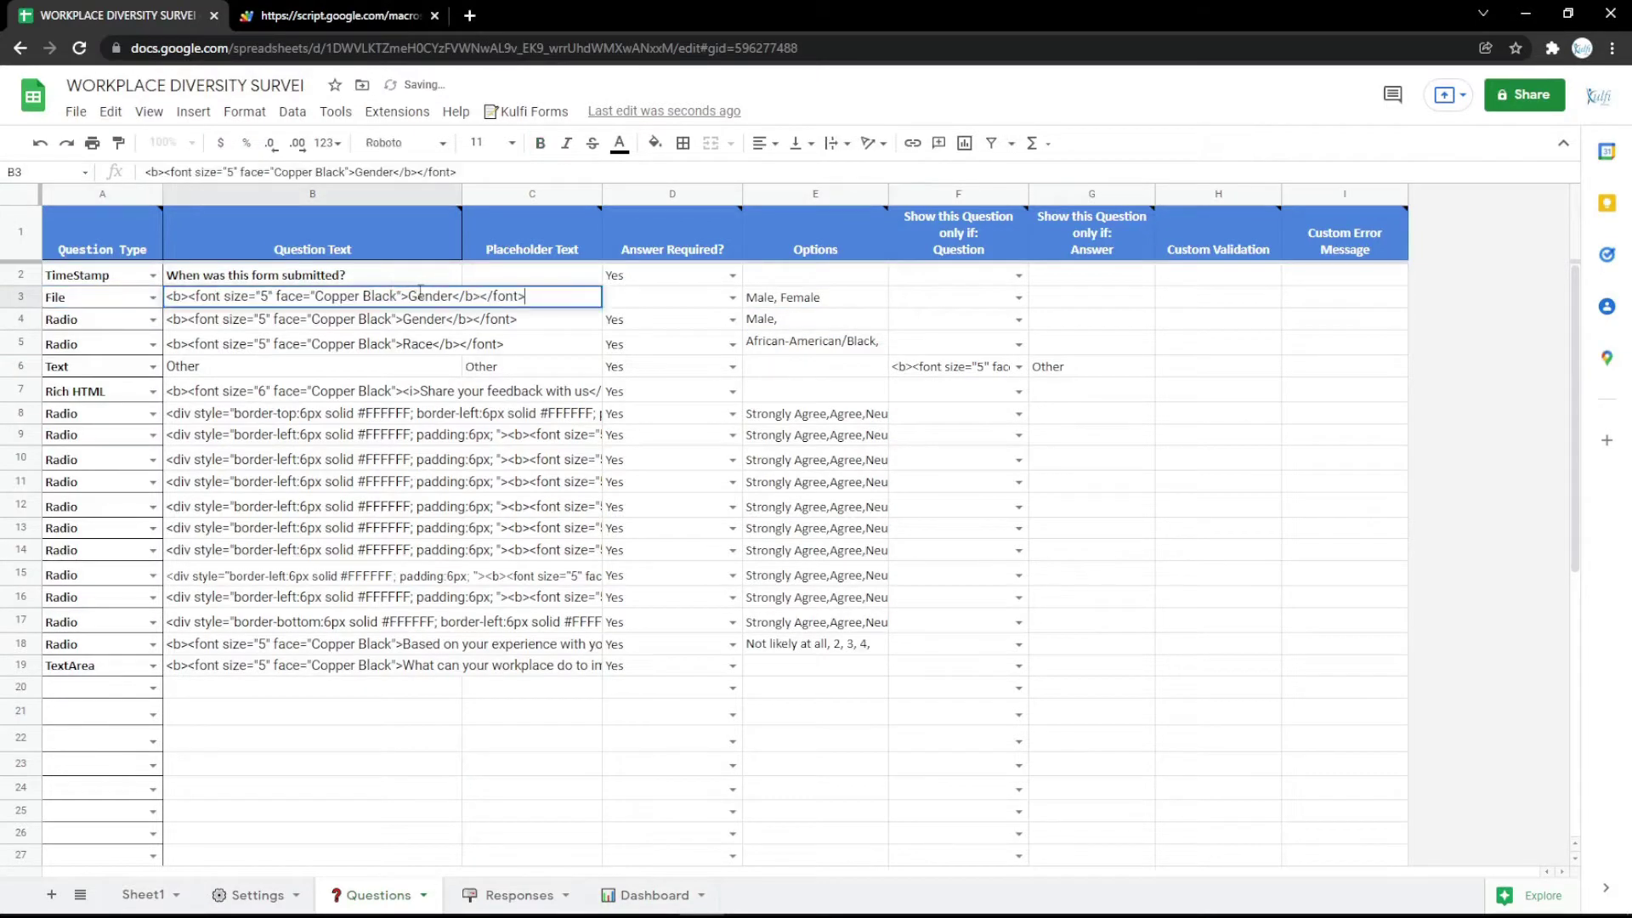
pyautogui.press('Return')
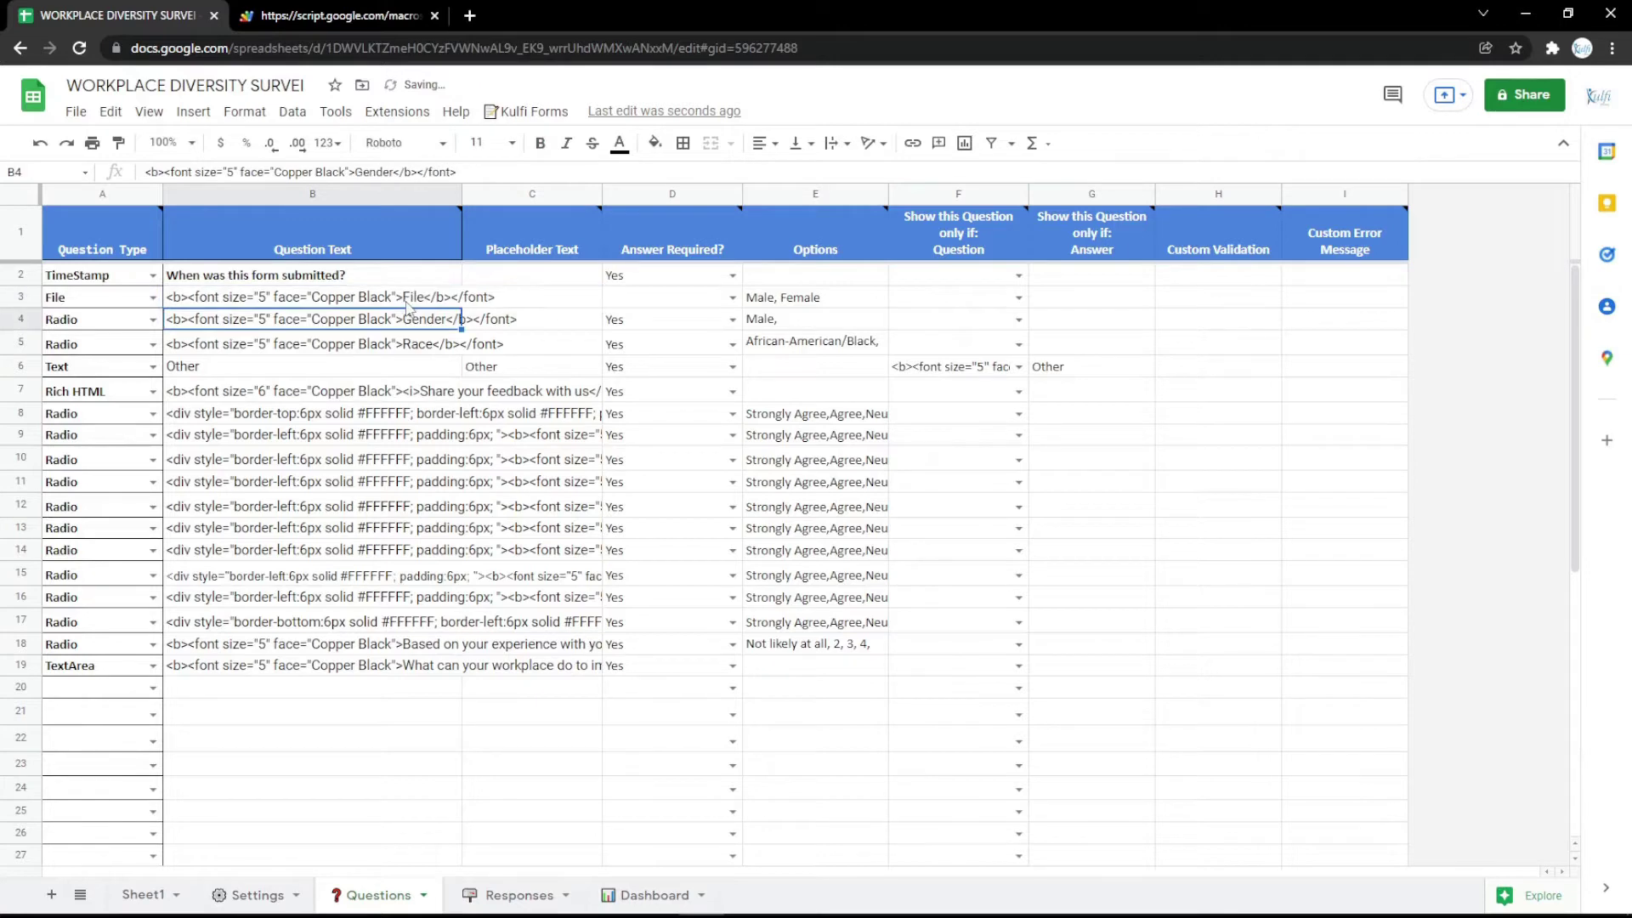
pyautogui.click(774, 299)
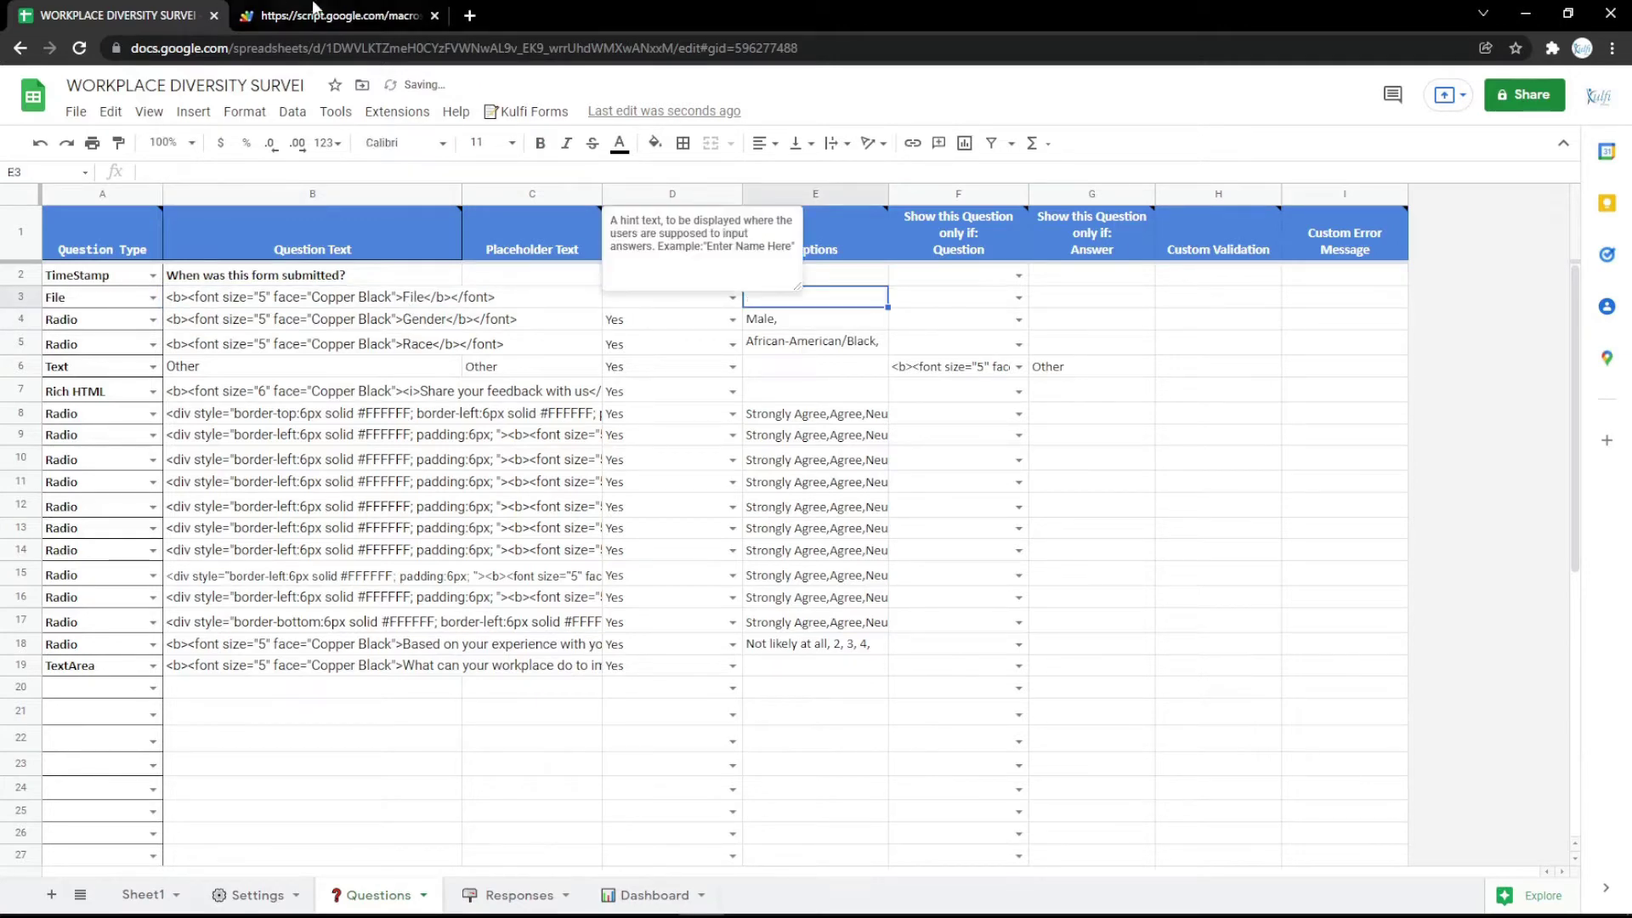
# Reload the live form and upload the Identity image from the Music folder to the File question.
pyautogui.click(338, 15)
pyautogui.press('F5')
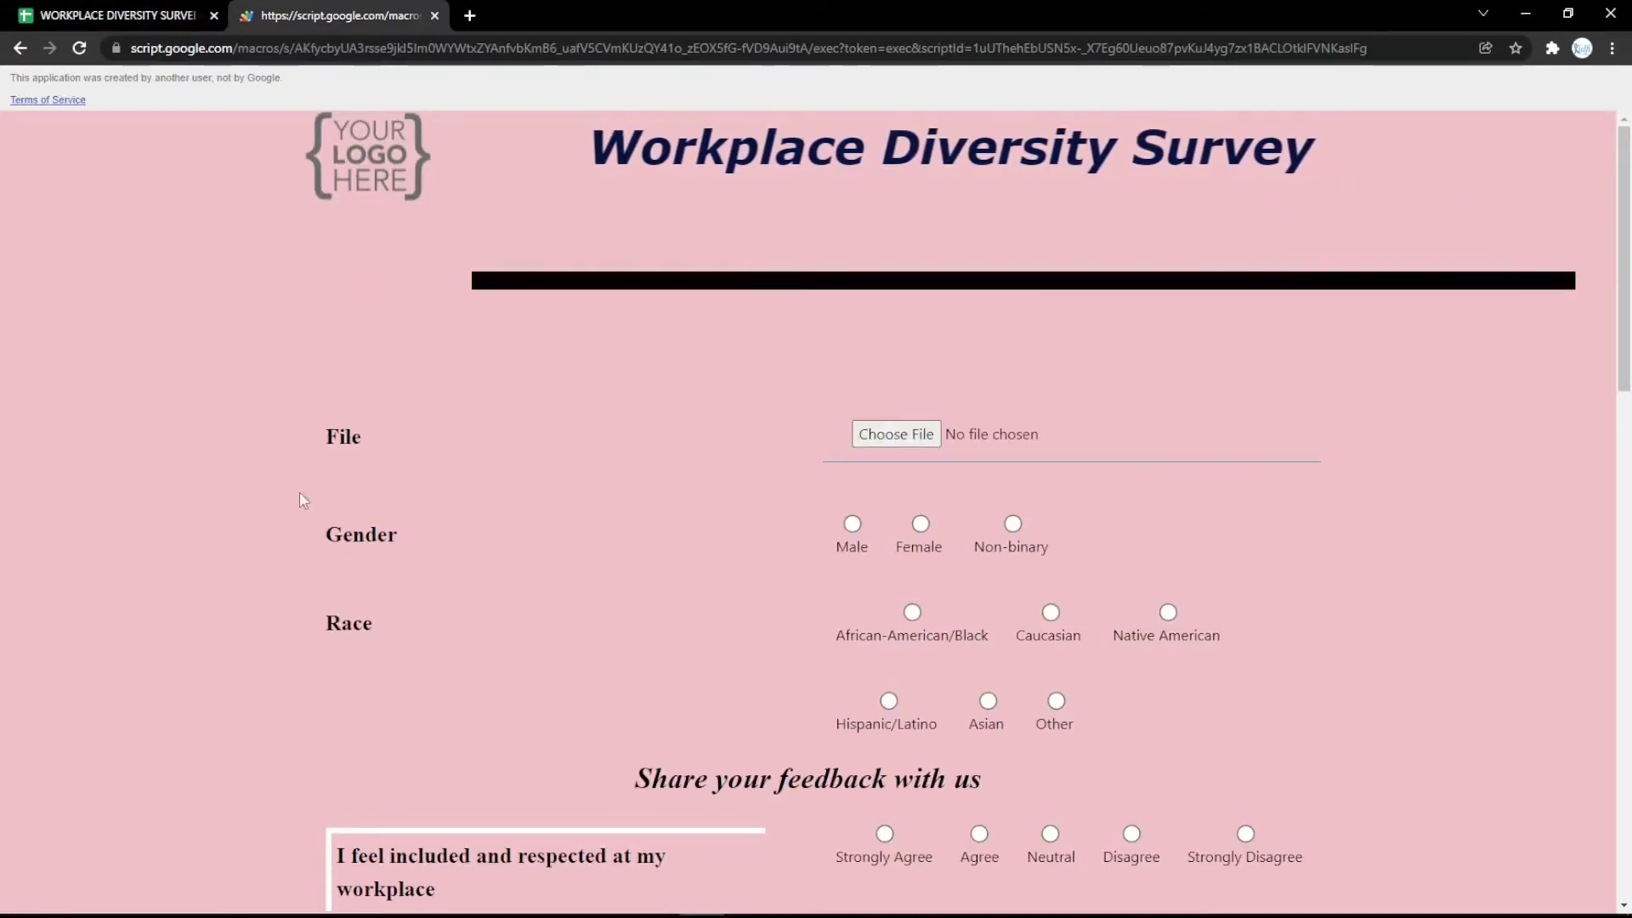
pyautogui.click(896, 434)
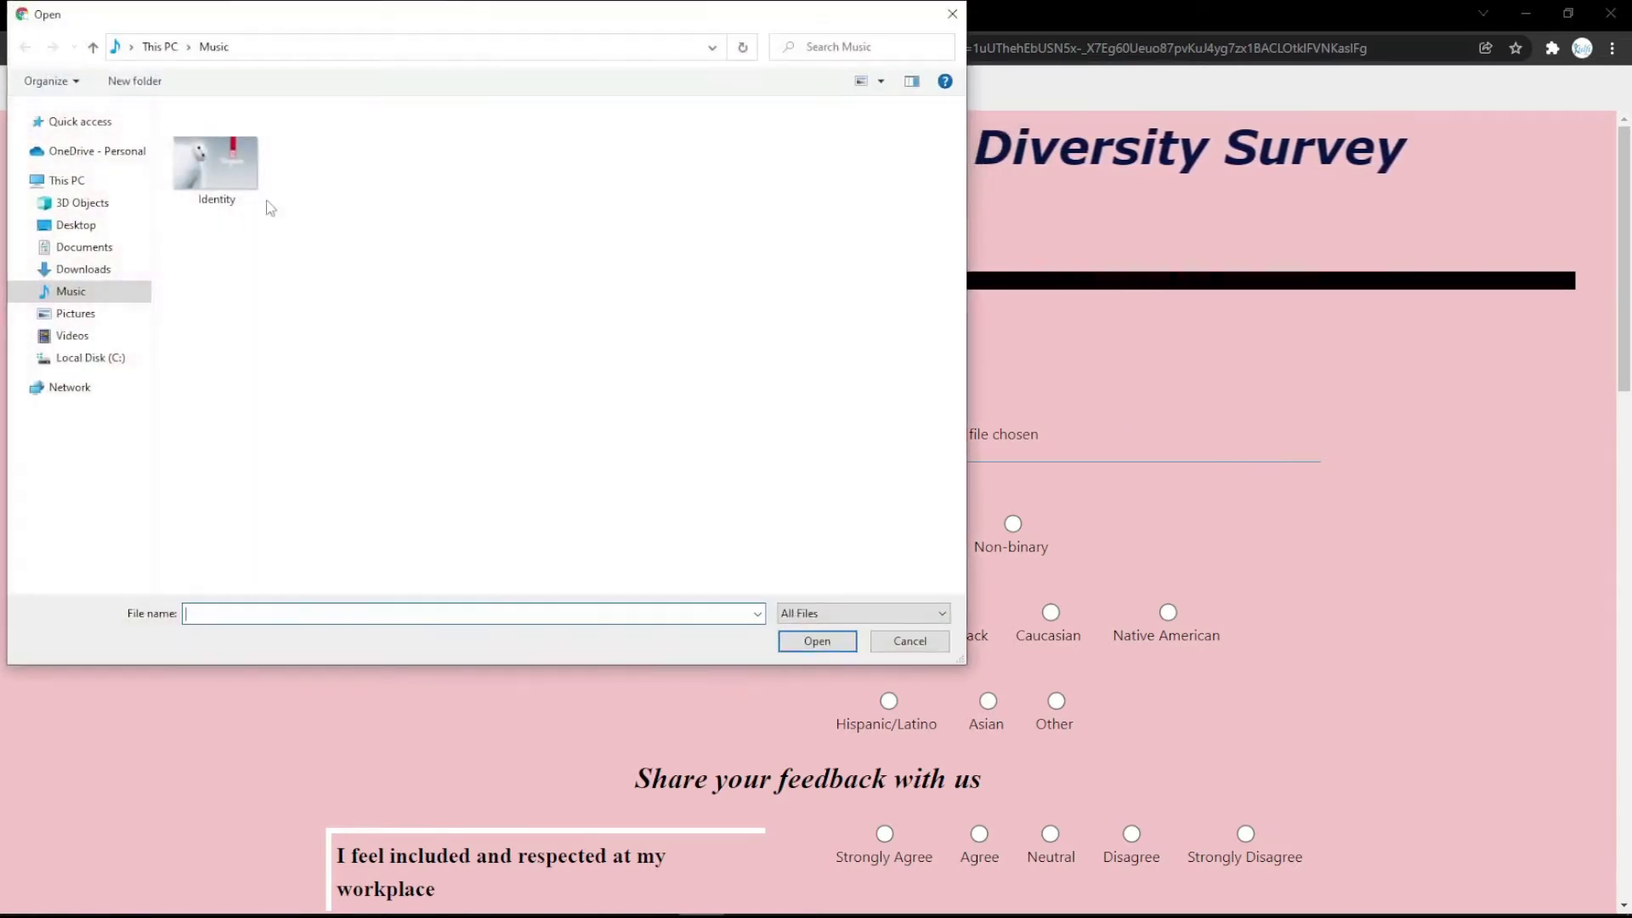
pyautogui.doubleClick(246, 158)
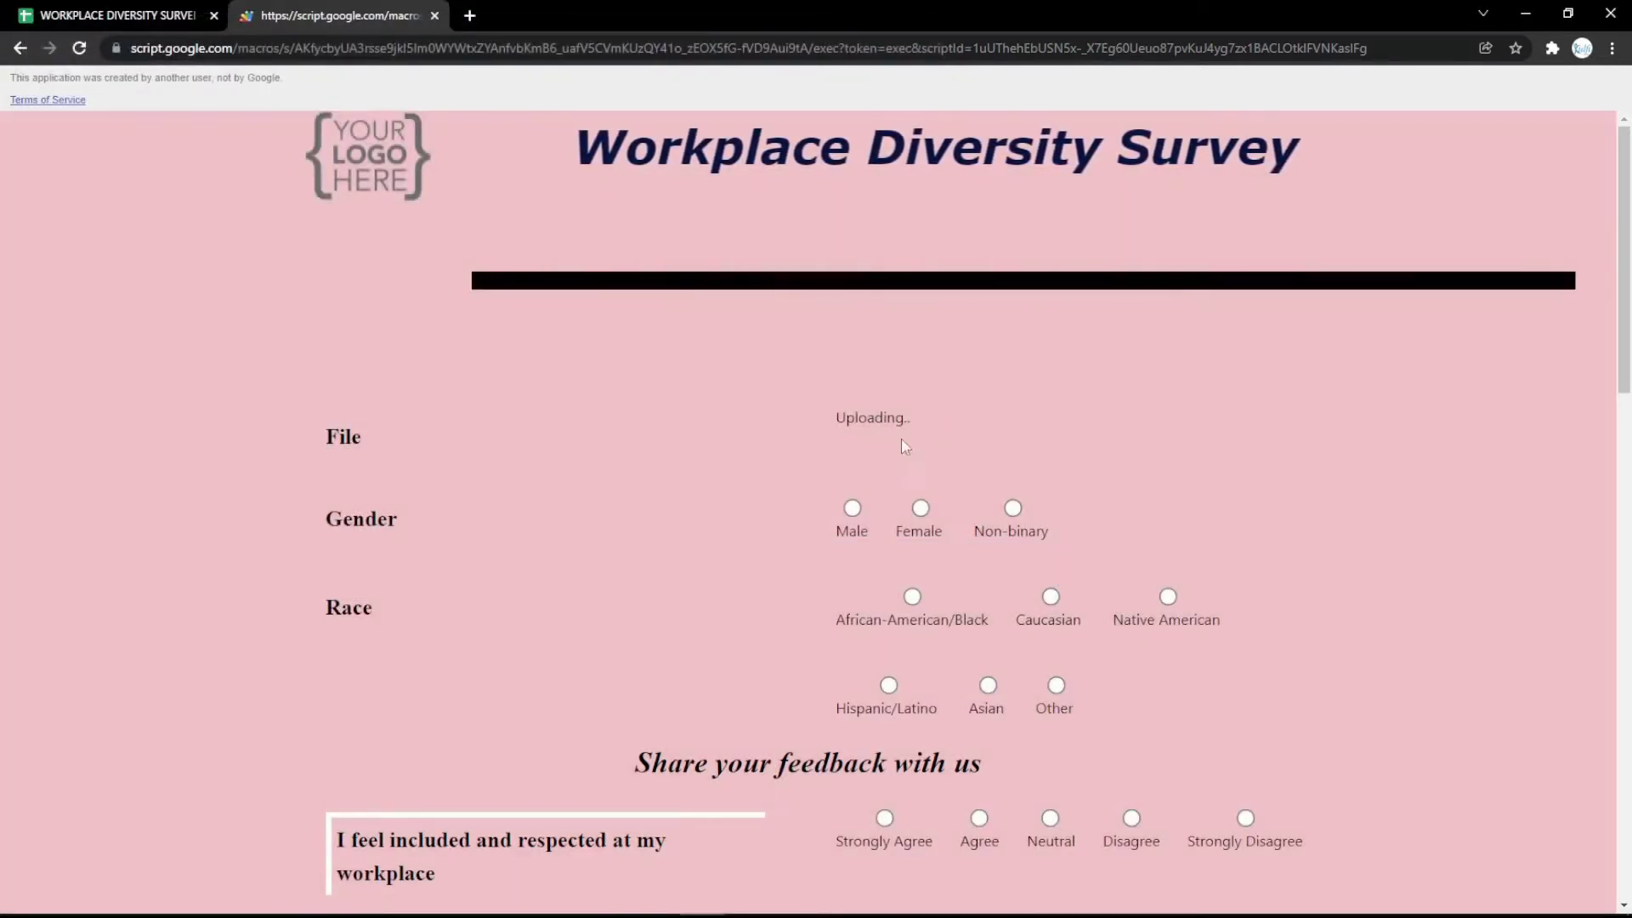
# Change the row 3 question to type eSignature with the wording "Signature" and reload the live form.
pyautogui.click(119, 16)
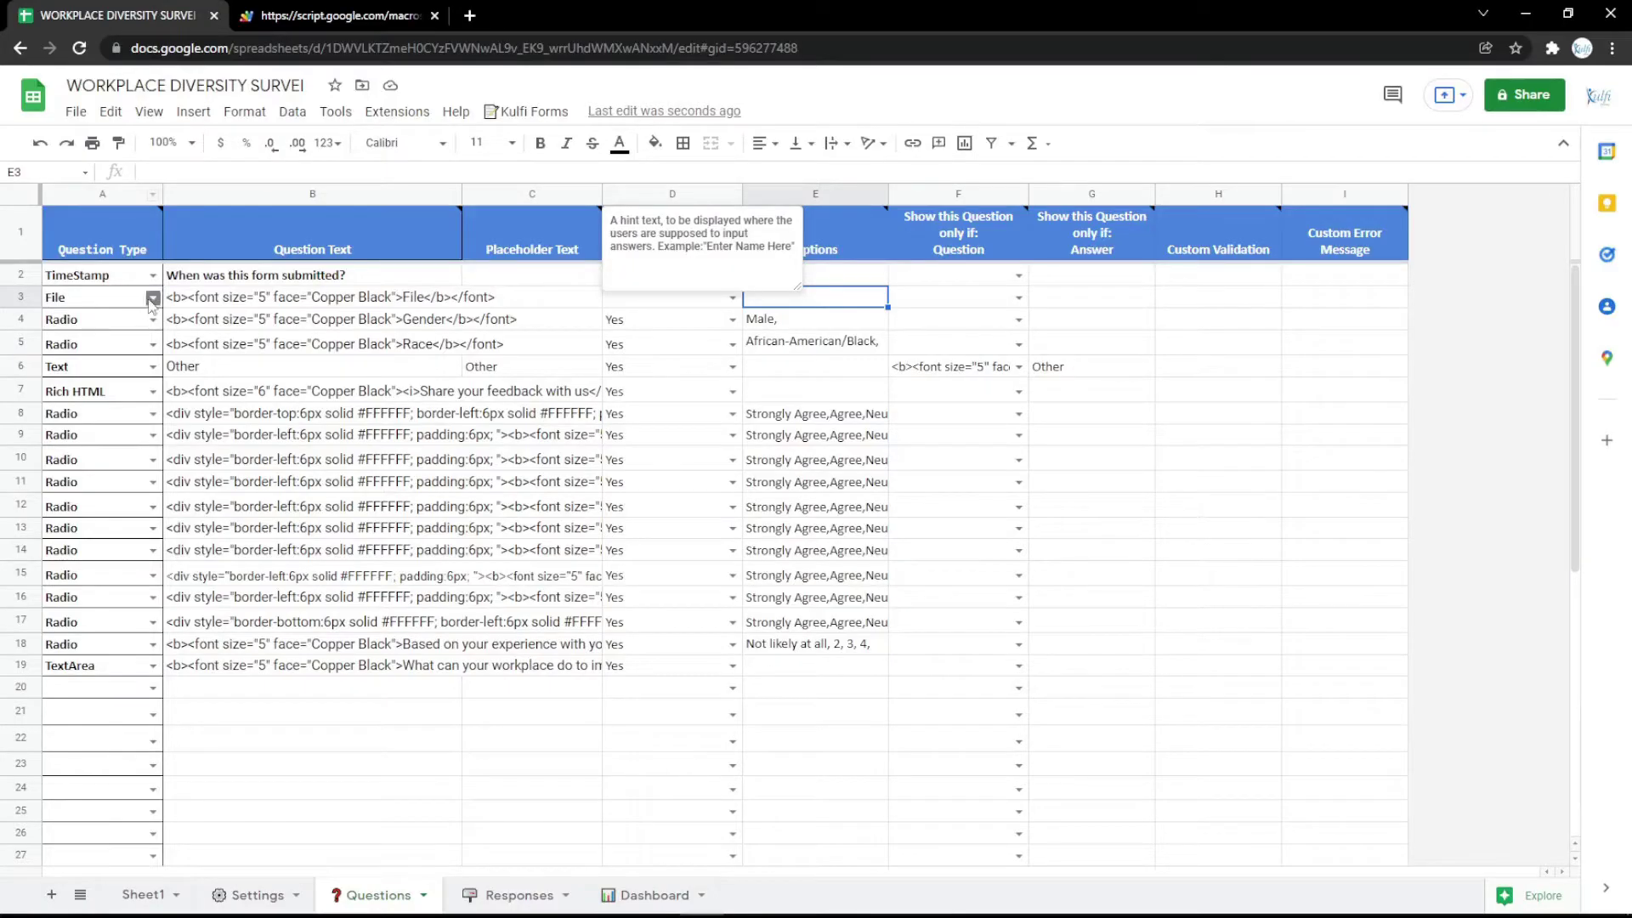
pyautogui.click(152, 298)
pyautogui.click(85, 584)
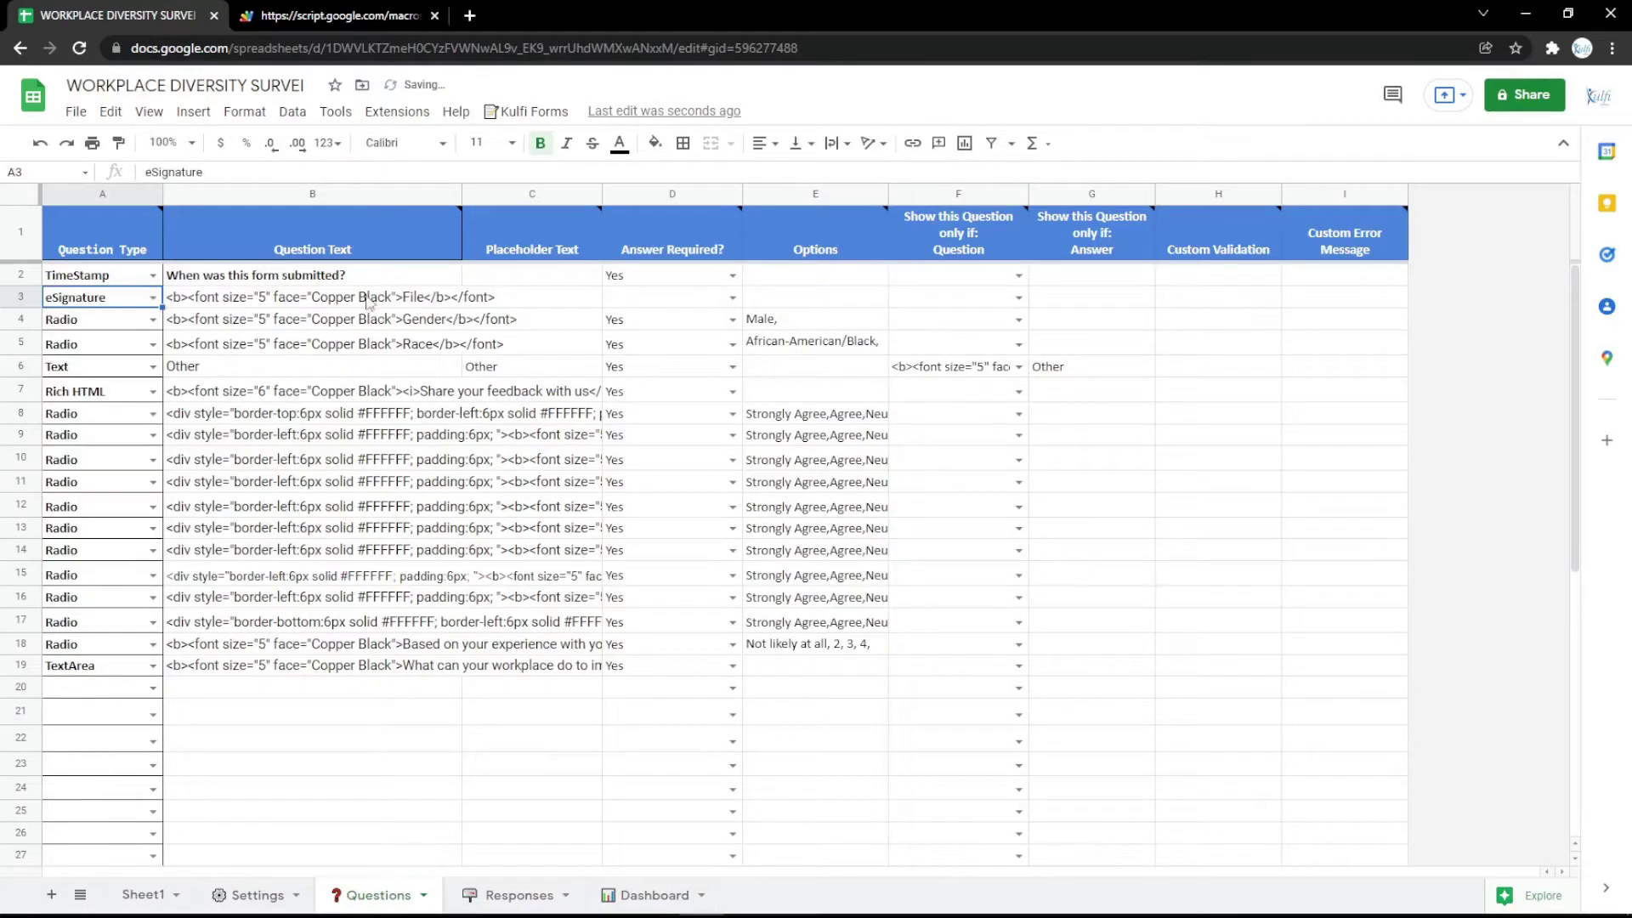
pyautogui.doubleClick(419, 296)
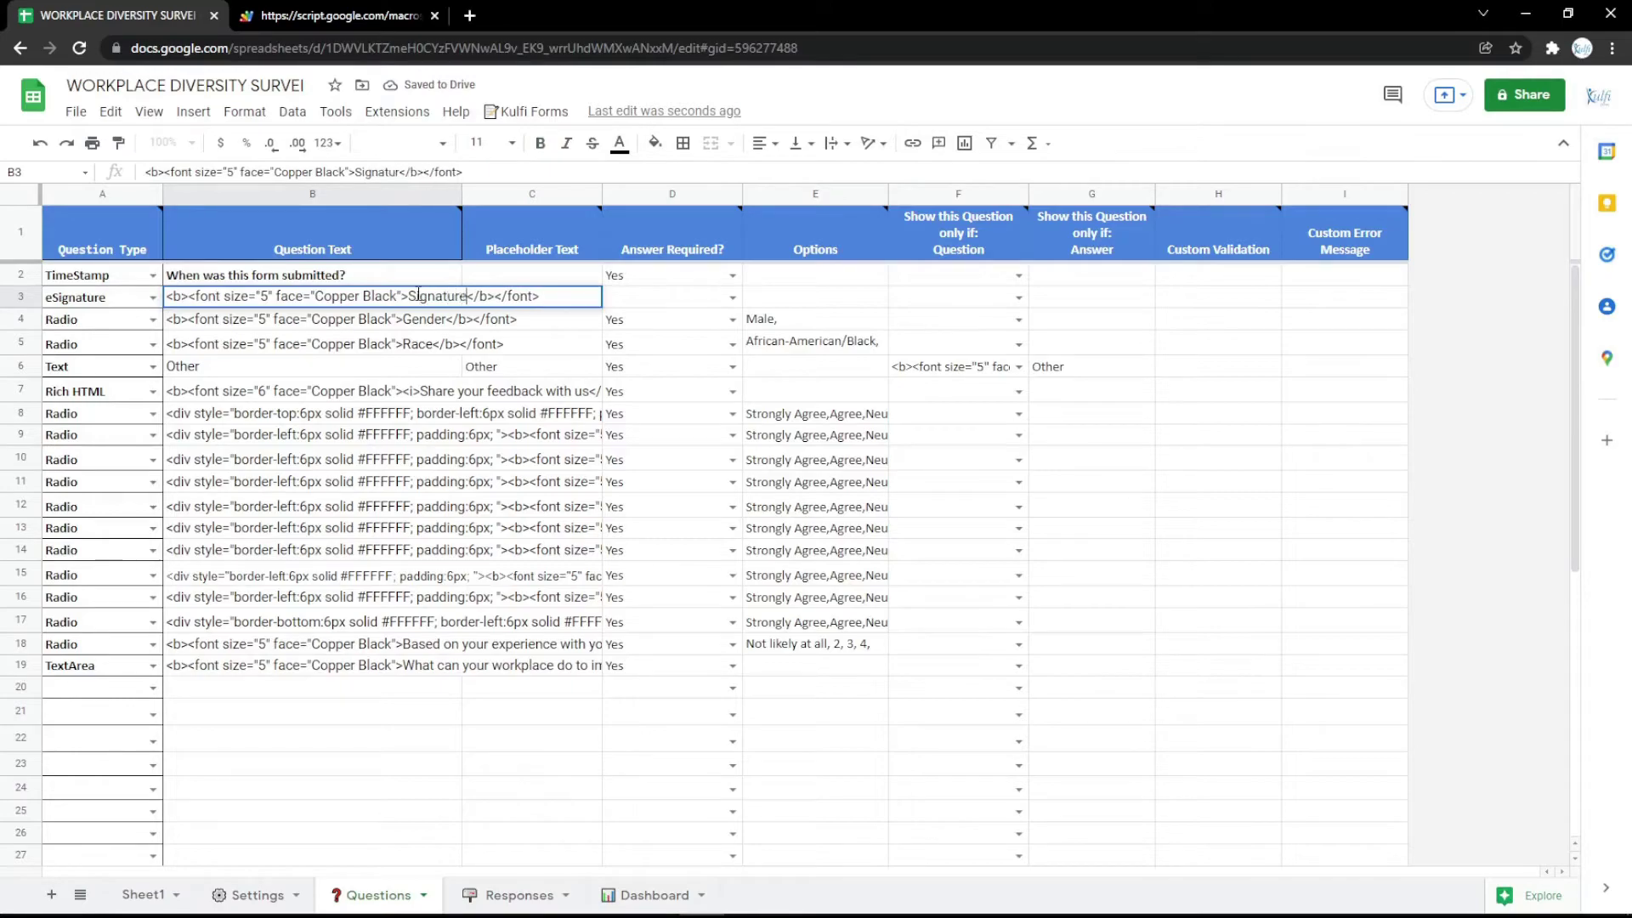
pyautogui.write('Signature')
pyautogui.press('Return')
pyautogui.click(340, 15)
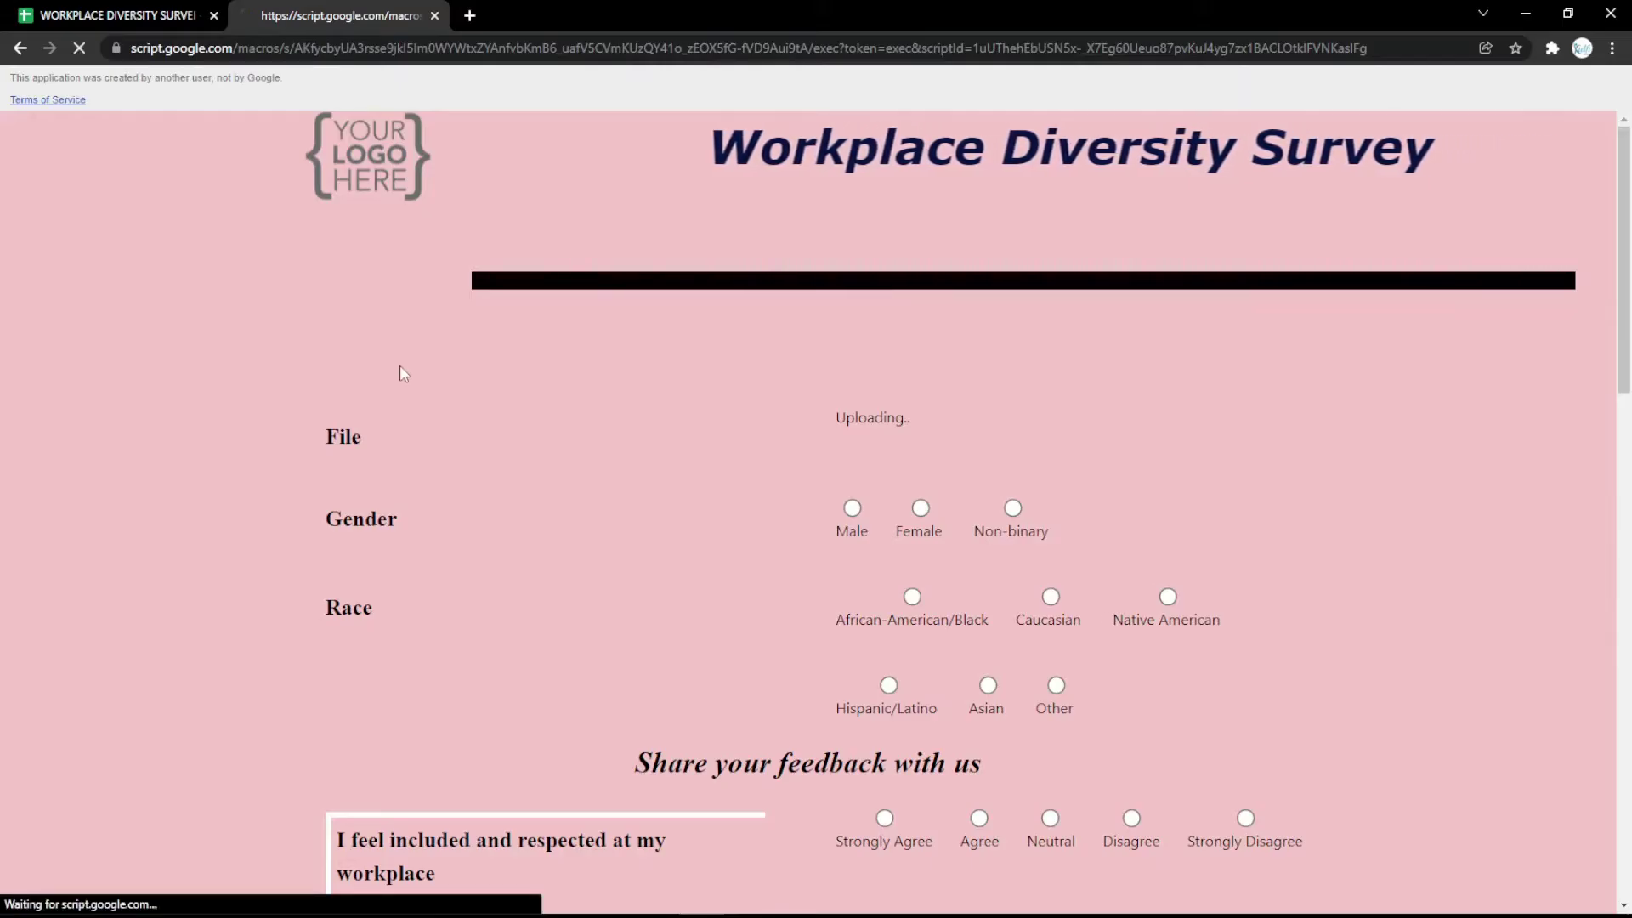
# Draw a test signature in the Signature question of the live form and clear it.
pyautogui.moveTo(940, 467)
pyautogui.mouseDown()
pyautogui.moveTo(1009, 516)
pyautogui.moveTo(910, 496)
pyautogui.moveTo(1038, 441)
pyautogui.moveTo(1054, 464)
pyautogui.mouseUp()
pyautogui.click(1136, 532)
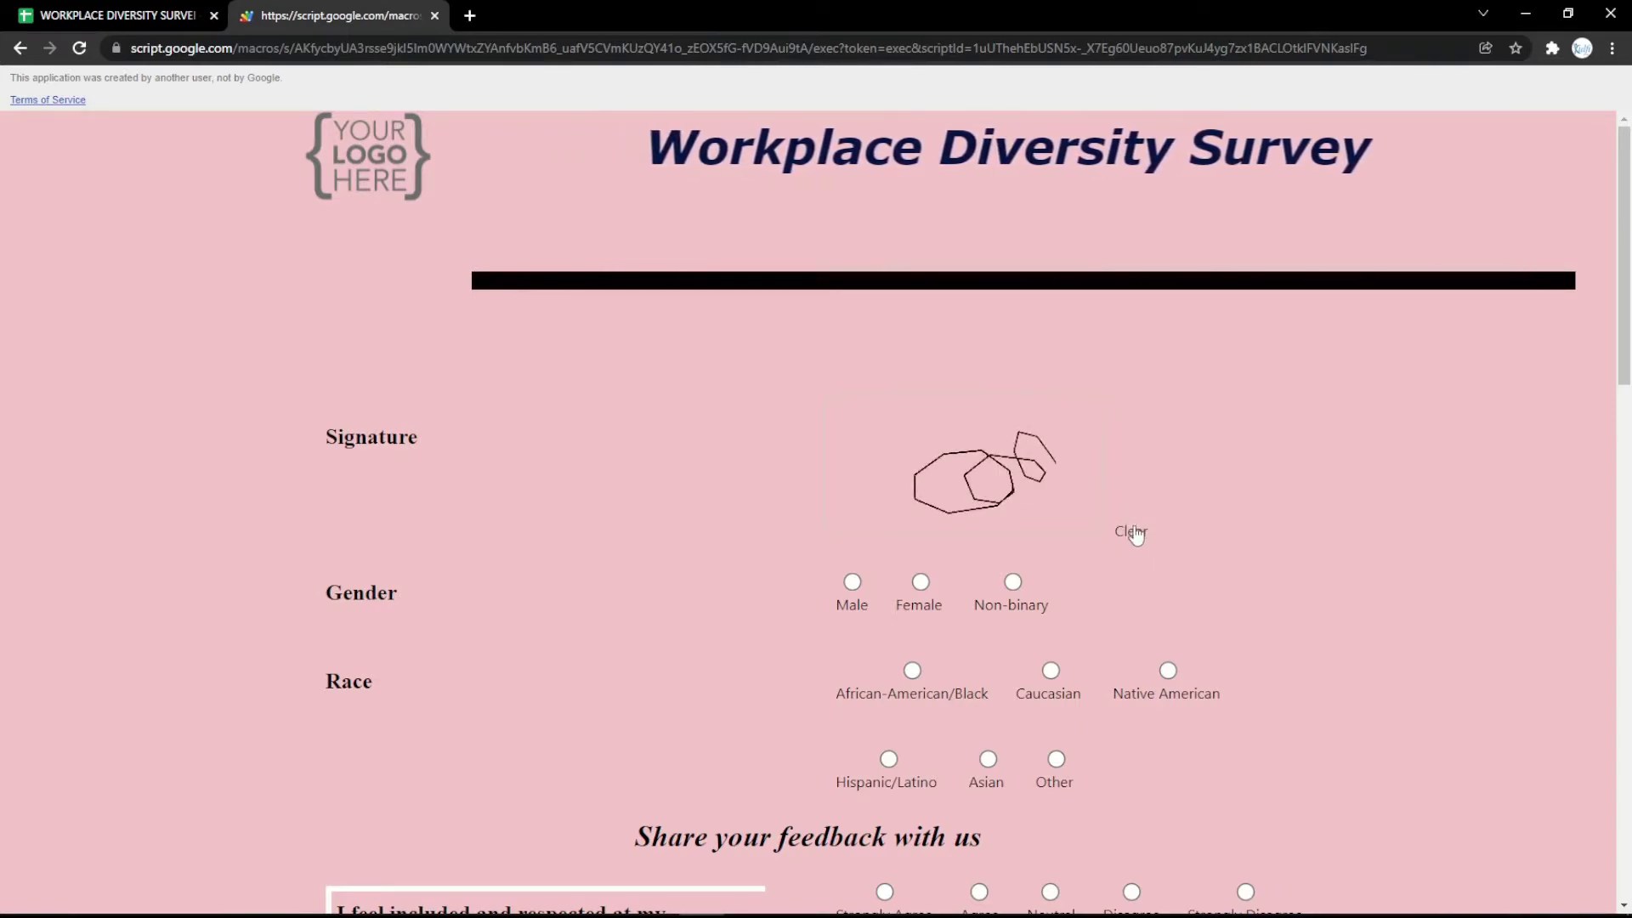
pyautogui.click(1137, 533)
# Set the row 3 question type in the survey spreadsheet to Rich HTML and select its question text.
pyautogui.click(175, 12)
pyautogui.click(153, 297)
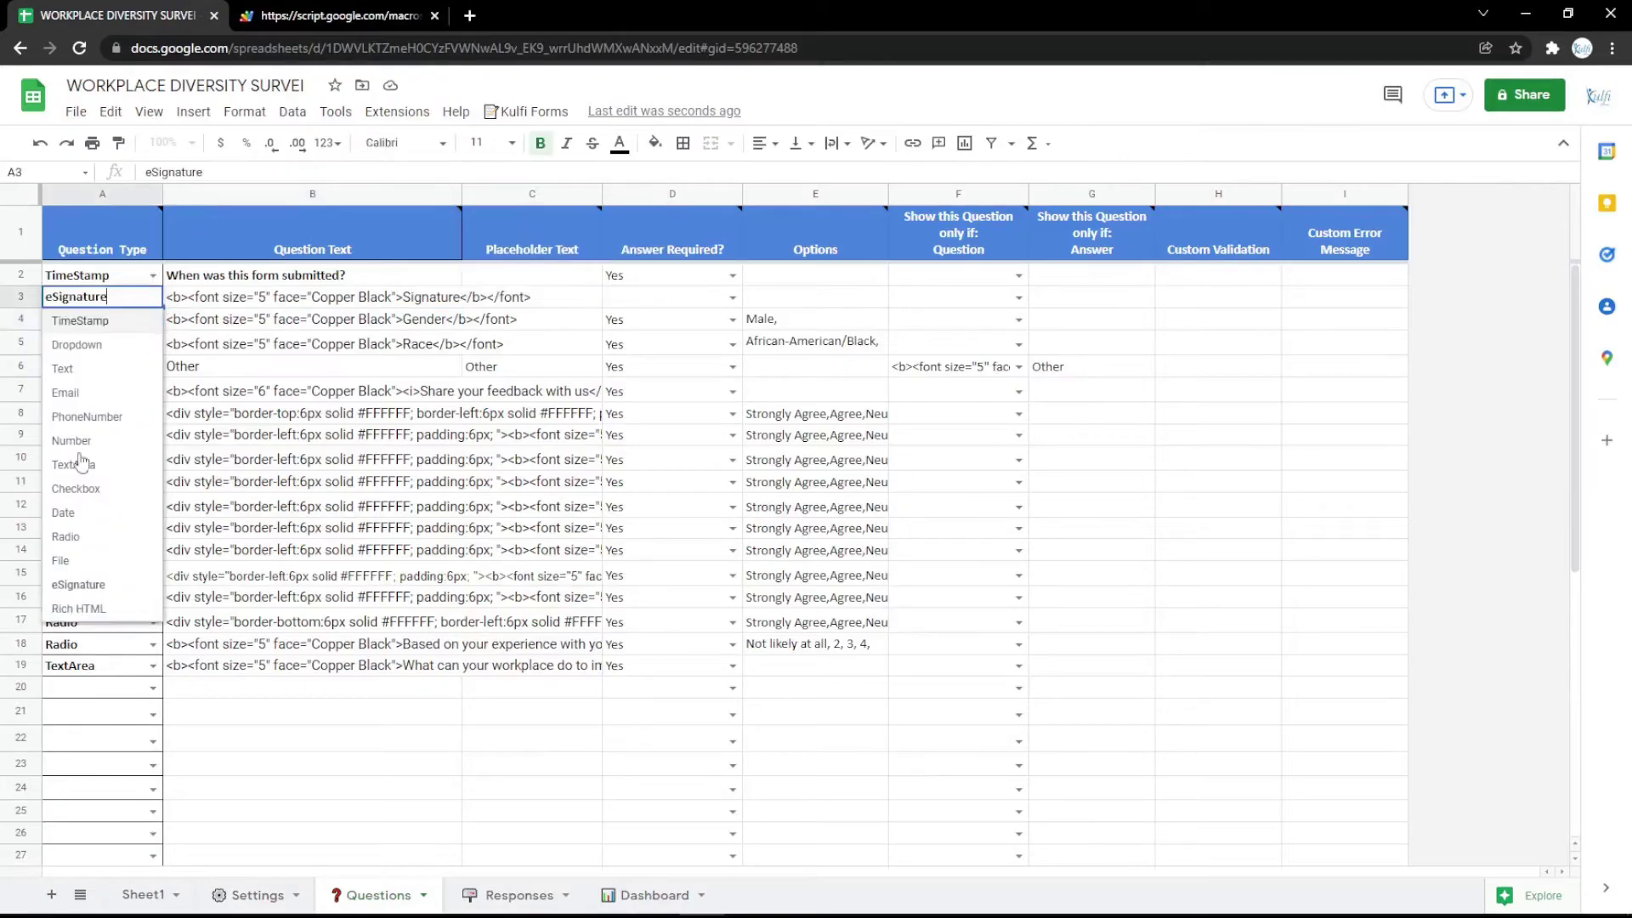
pyautogui.click(62, 609)
pyautogui.click(304, 300)
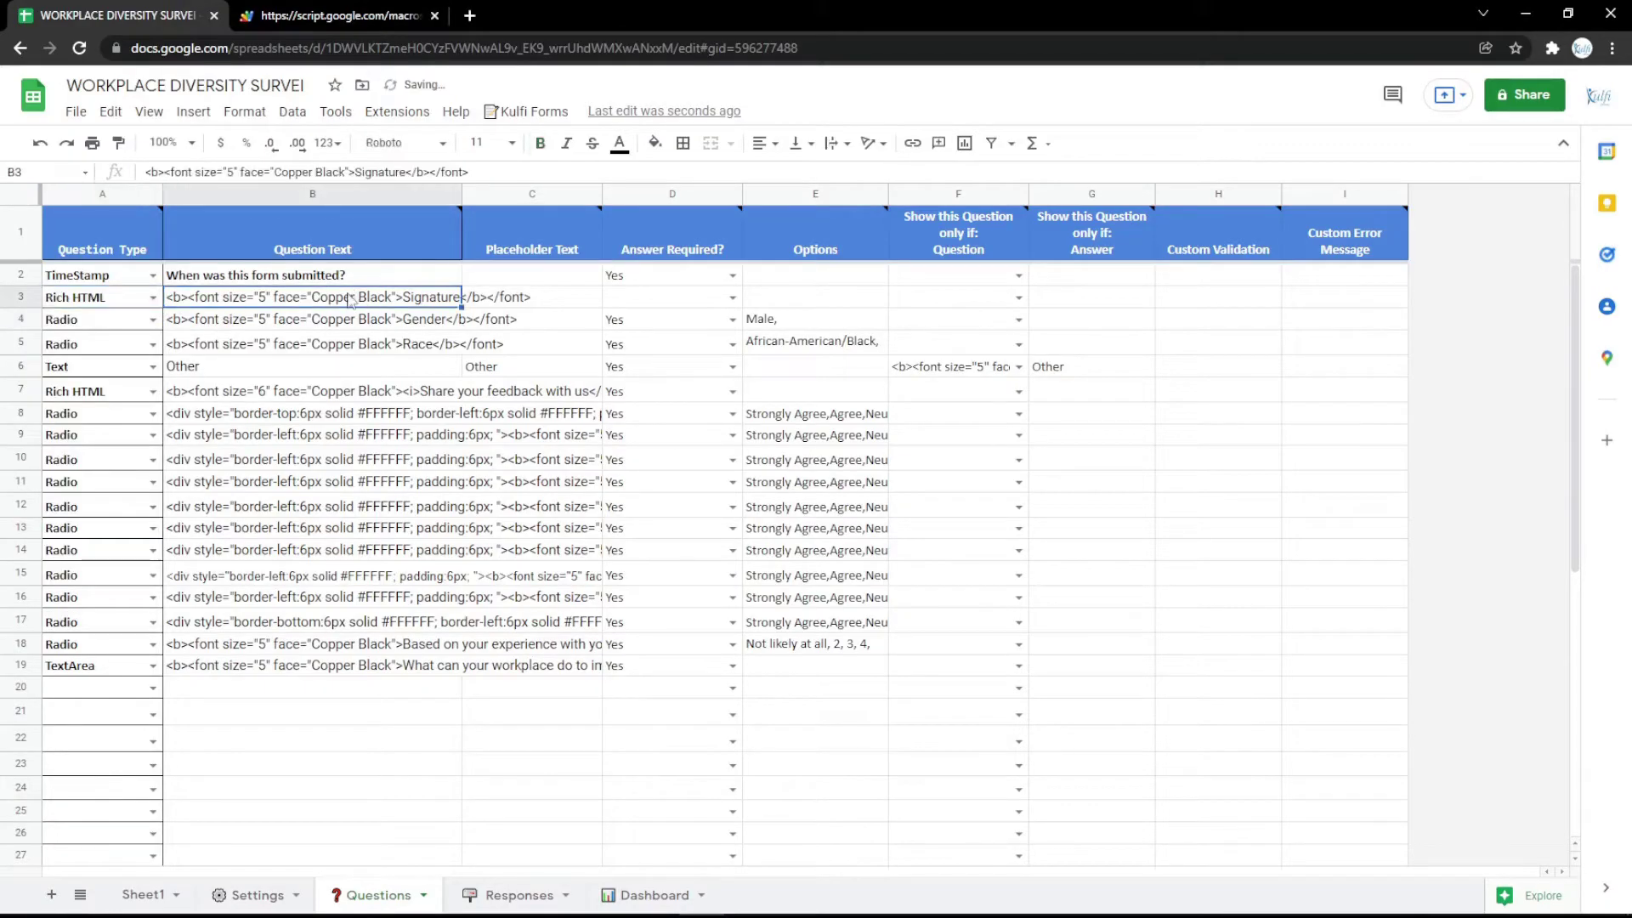
# Open Google Maps in a new browser tab and find Google Indonesia at Pacific Century Place.
pyautogui.click(469, 16)
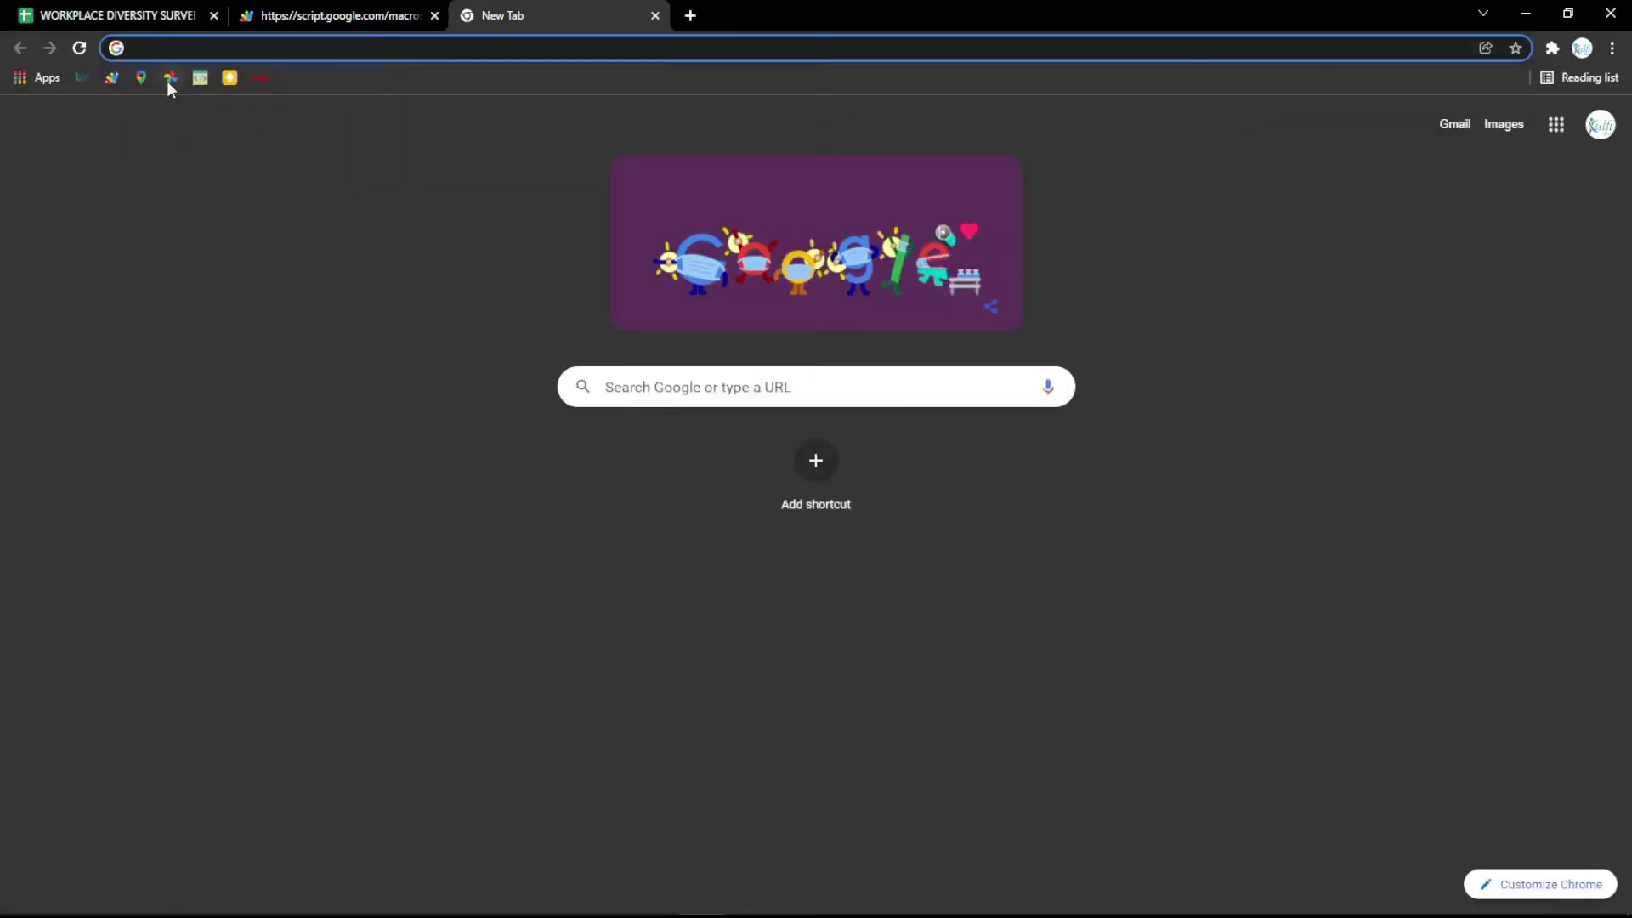
pyautogui.click(168, 79)
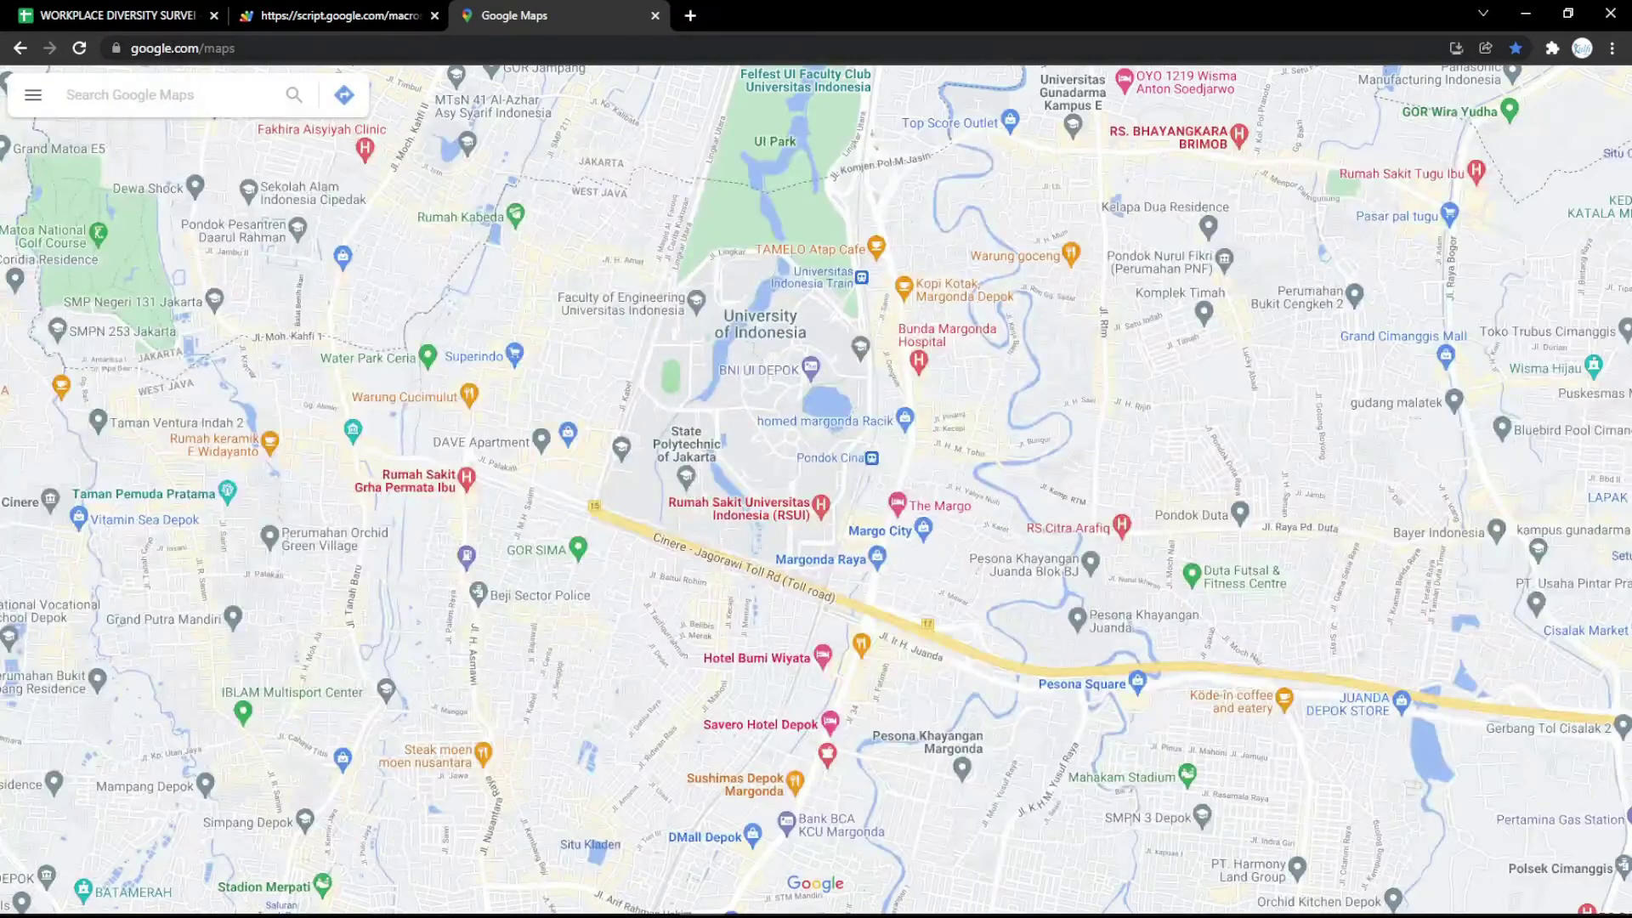
pyautogui.click(170, 95)
pyautogui.click(138, 171)
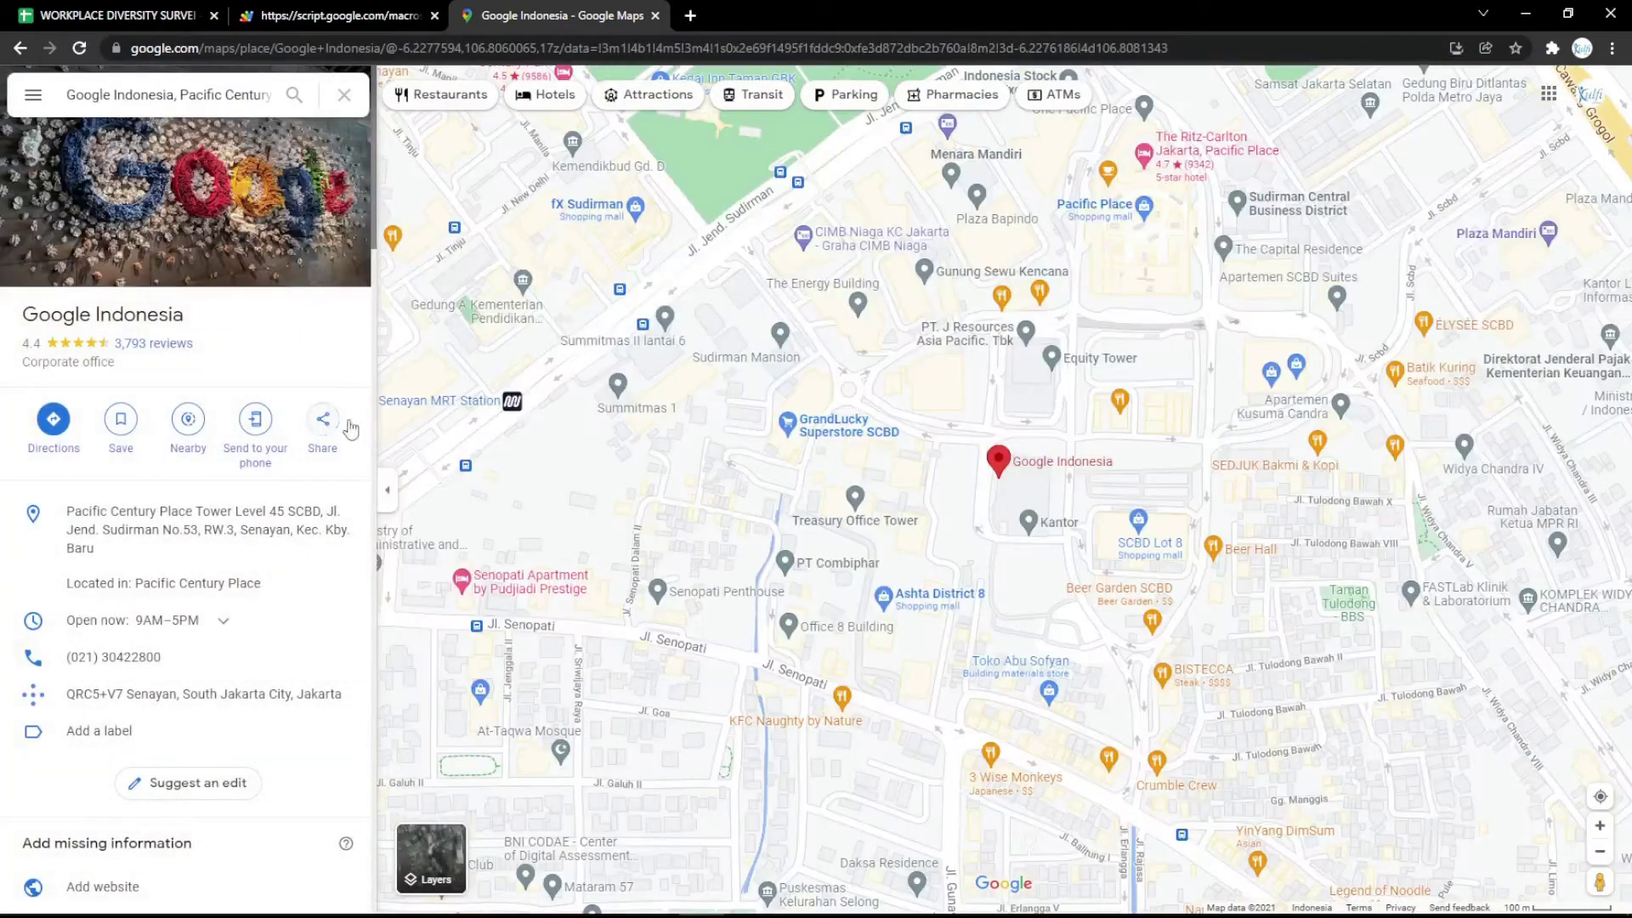
# Copy the medium-size embed map HTML for Google Indonesia from its sharing options.
pyautogui.click(322, 421)
pyautogui.click(779, 375)
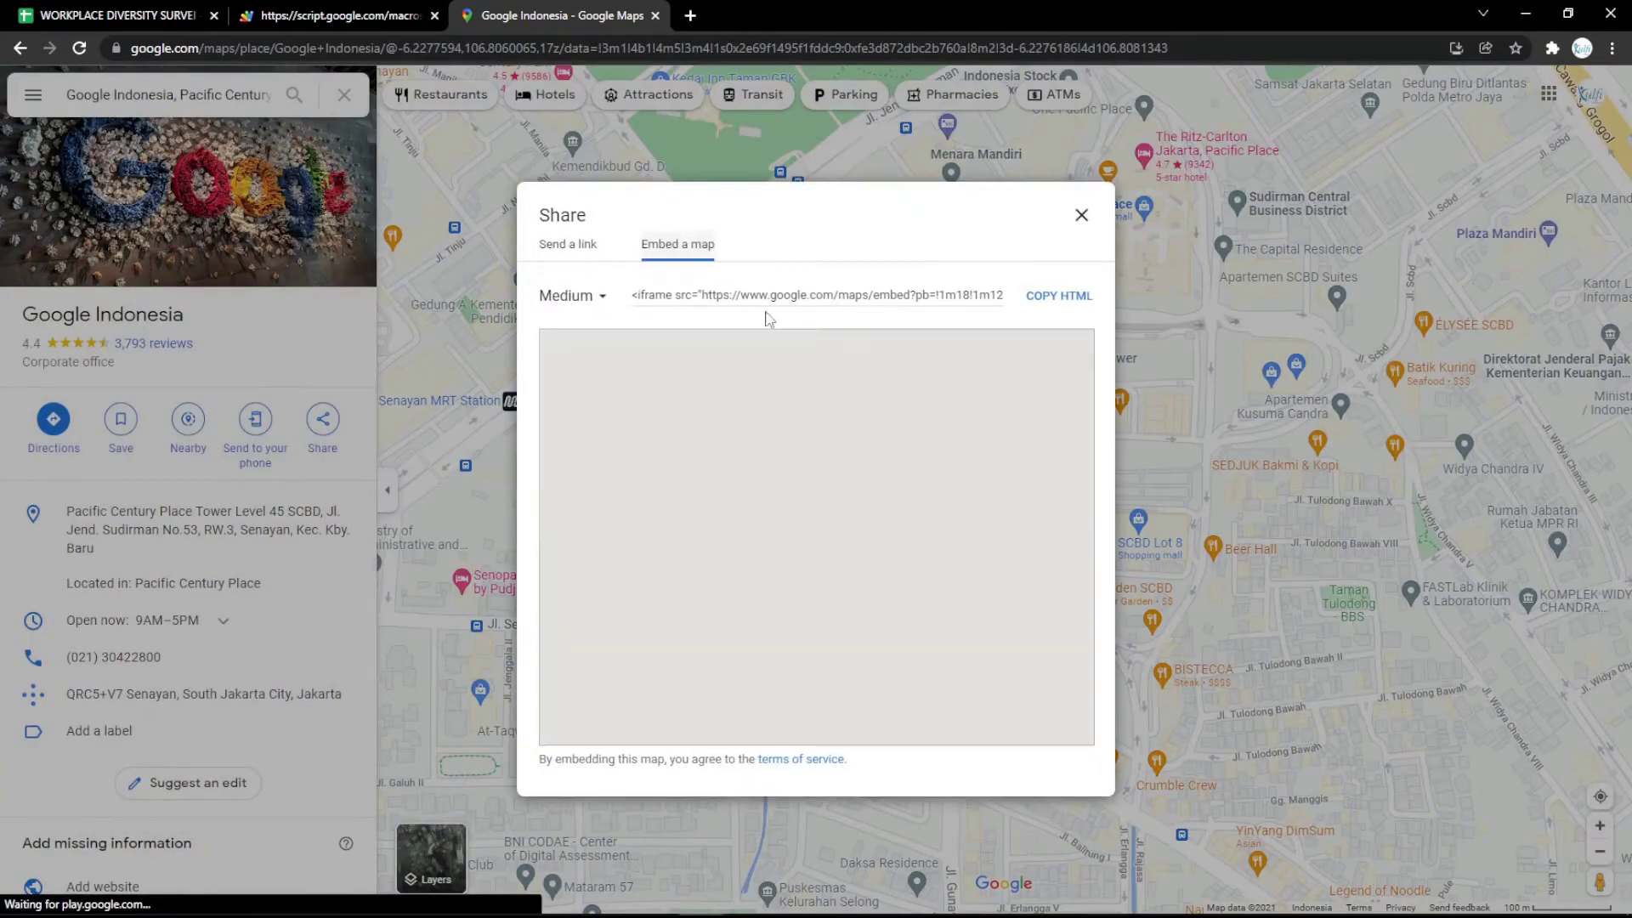
pyautogui.click(1045, 304)
pyautogui.click(1054, 302)
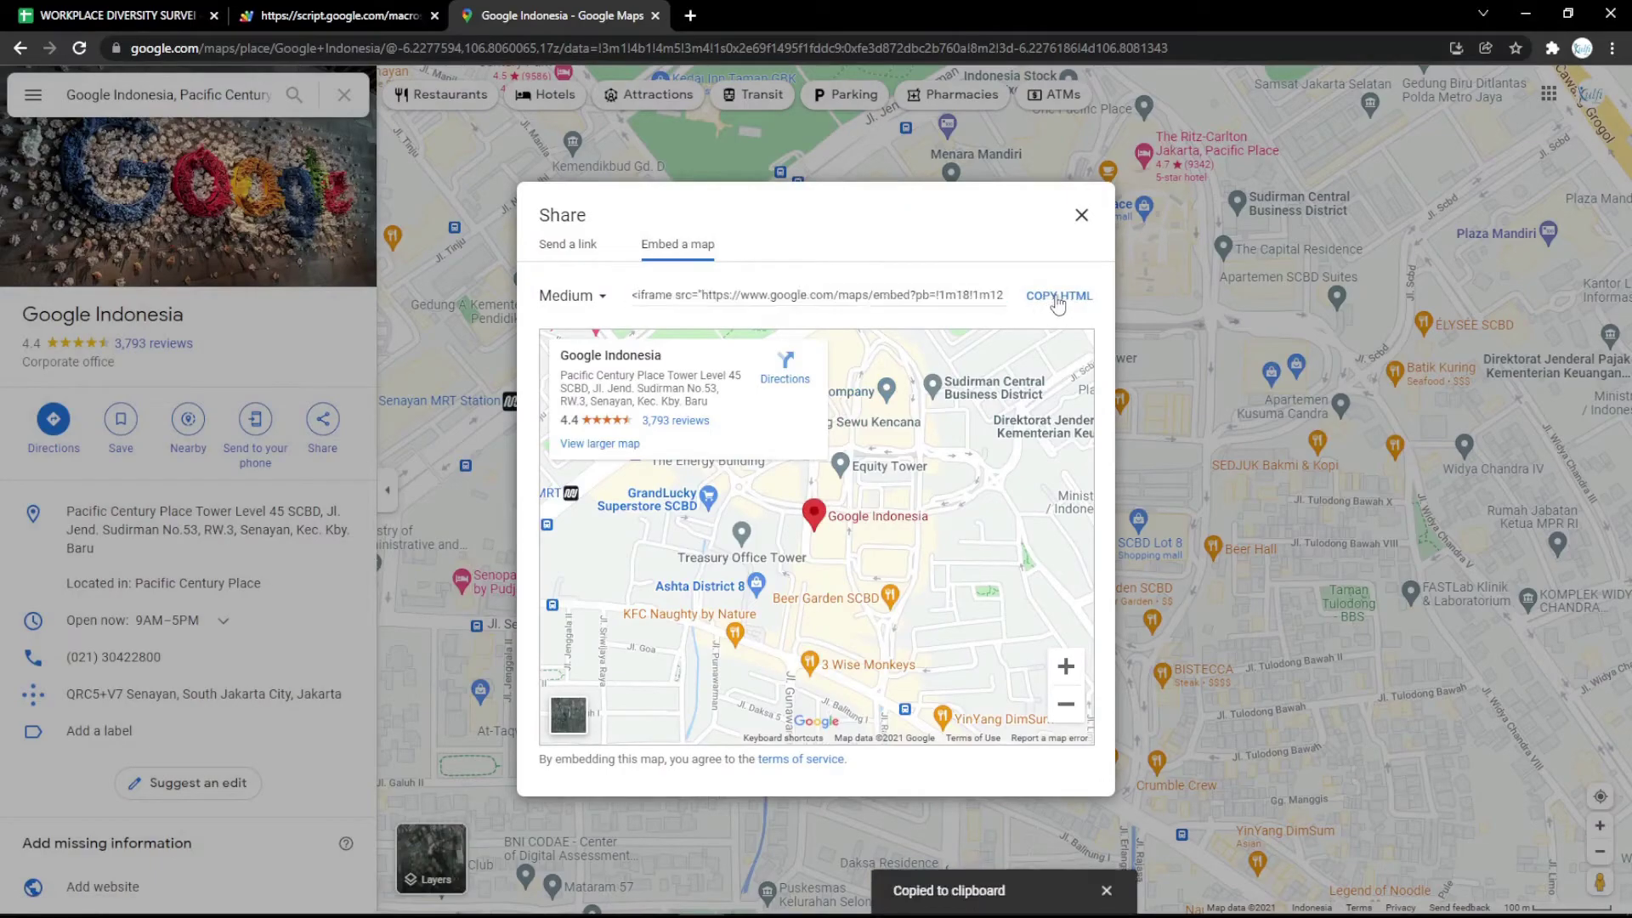
# Paste the map embed code as the row 3 question text in the survey spreadsheet and reload the live form.
pyautogui.click(111, 15)
pyautogui.hotkey('ctrl', 'v')
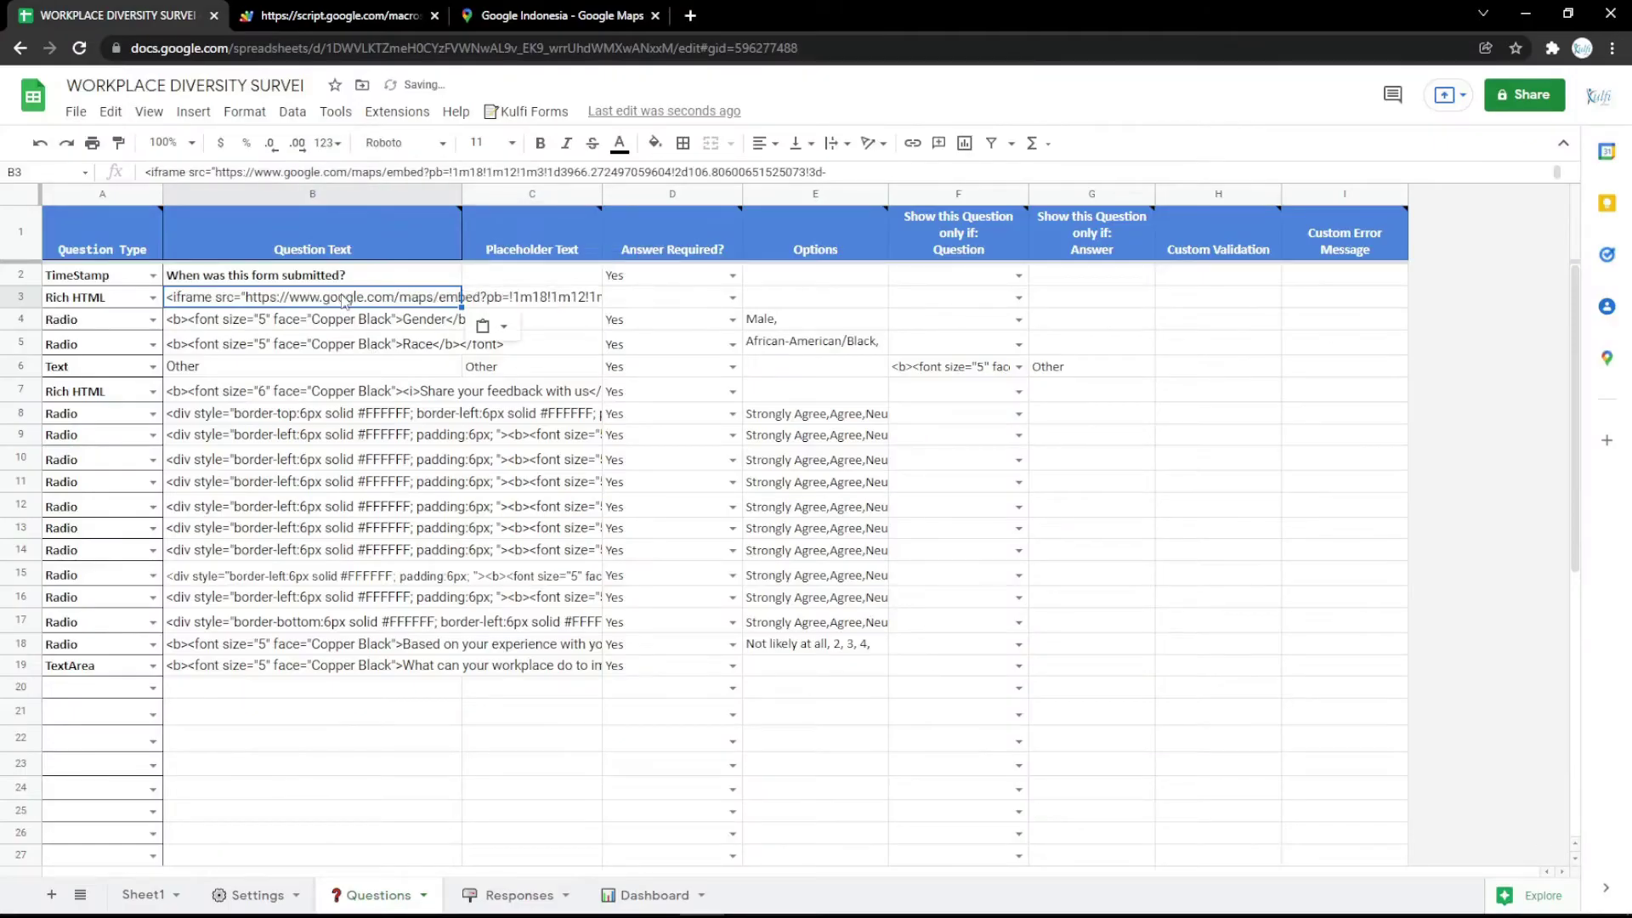
pyautogui.click(340, 15)
pyautogui.press('F5')
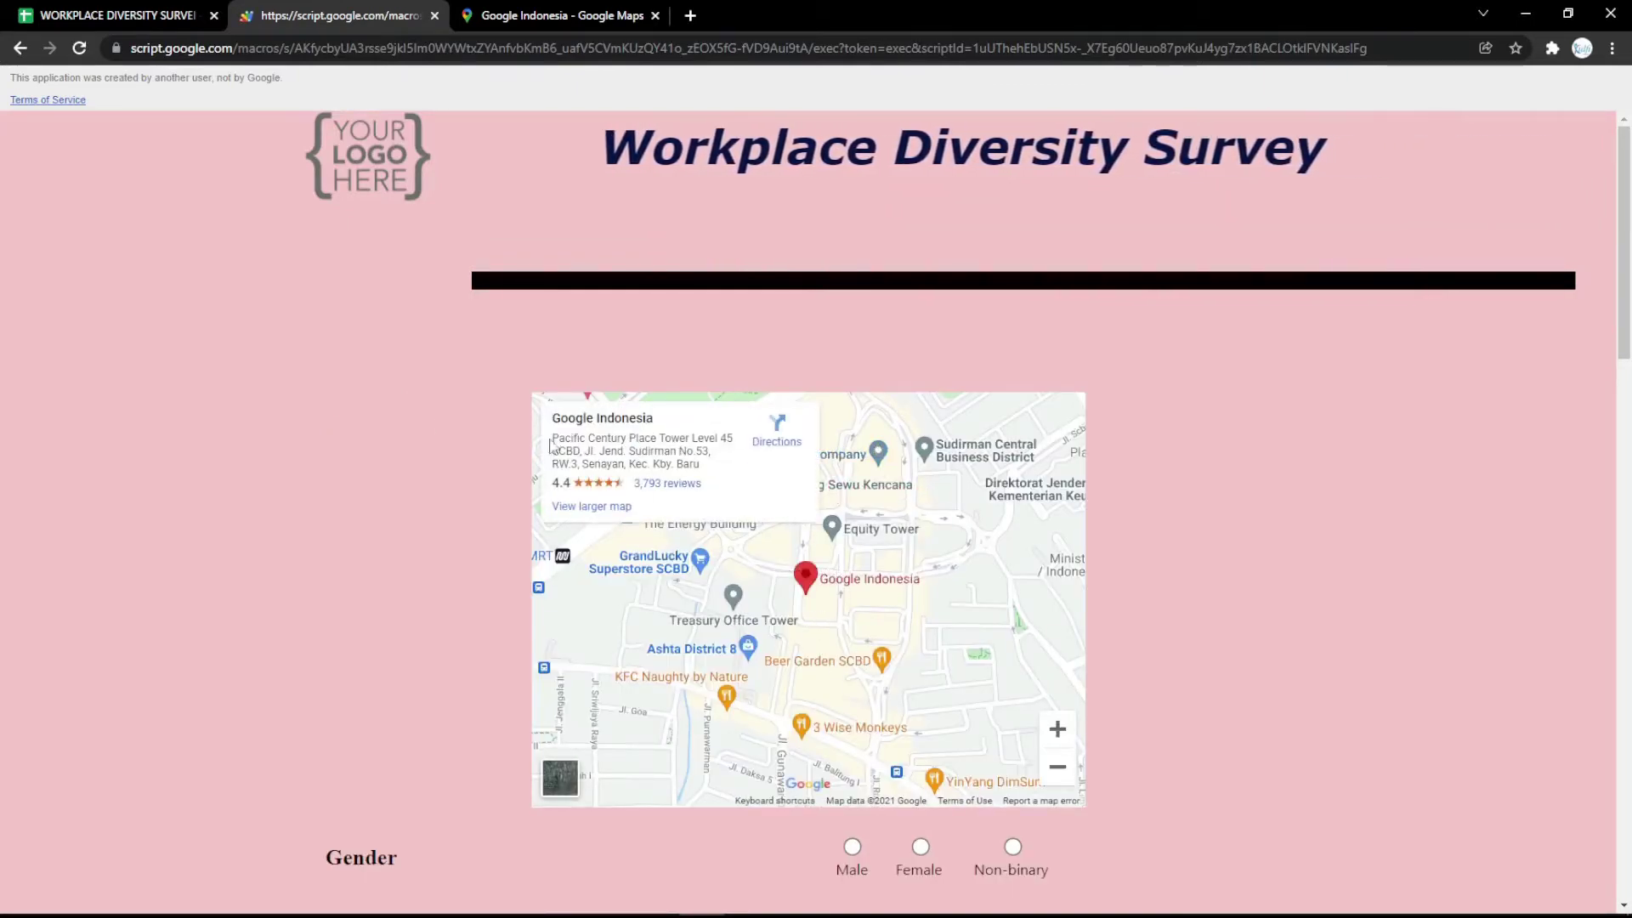
# Delete row 3 with the embedded map from the Questions sheet and check the live form.
pyautogui.click(178, 10)
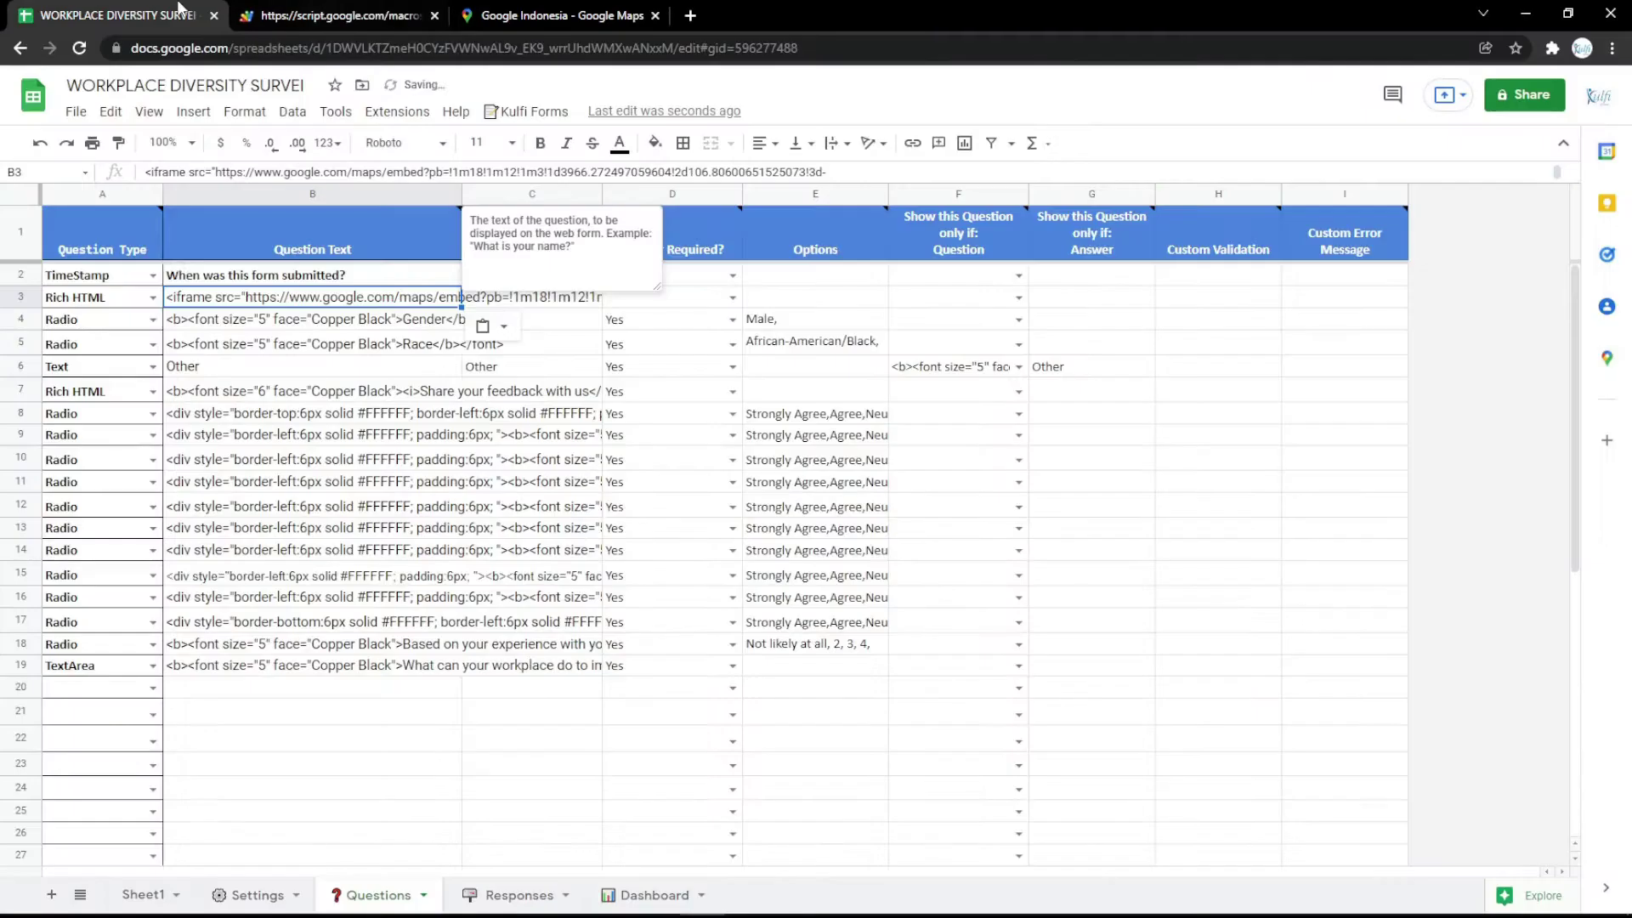
pyautogui.rightClick(24, 293)
pyautogui.click(64, 503)
pyautogui.hotkey('ctrl', 'Tab')
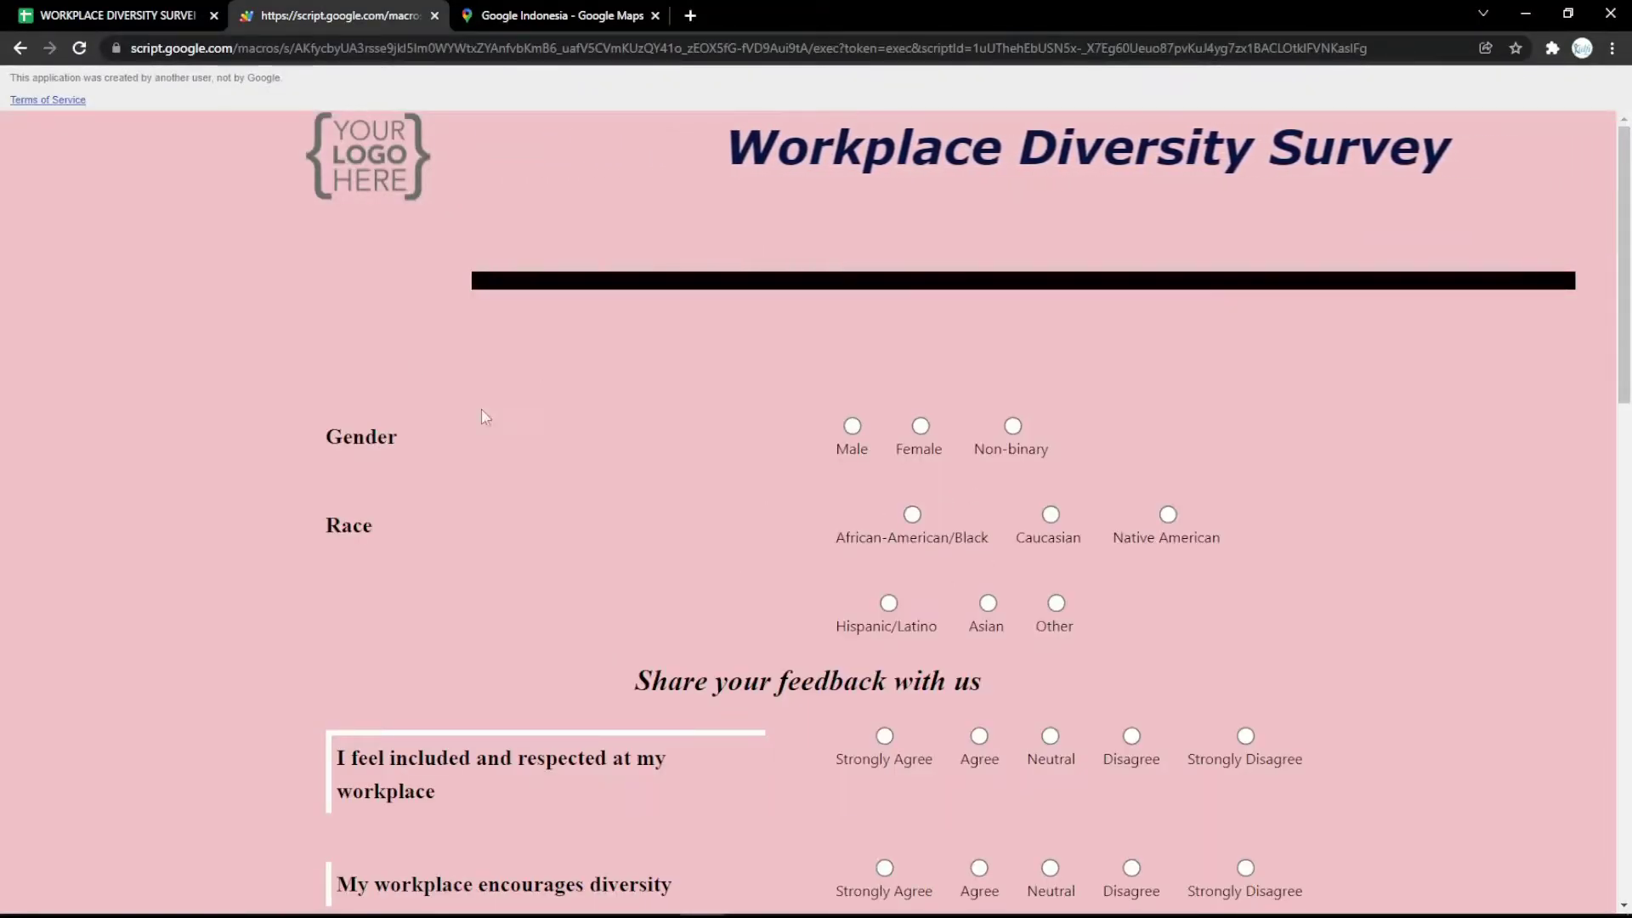
# Change the Body Background Color in the Settings sheet to a lighter pink and check it throughout the live form.
pyautogui.click(158, 15)
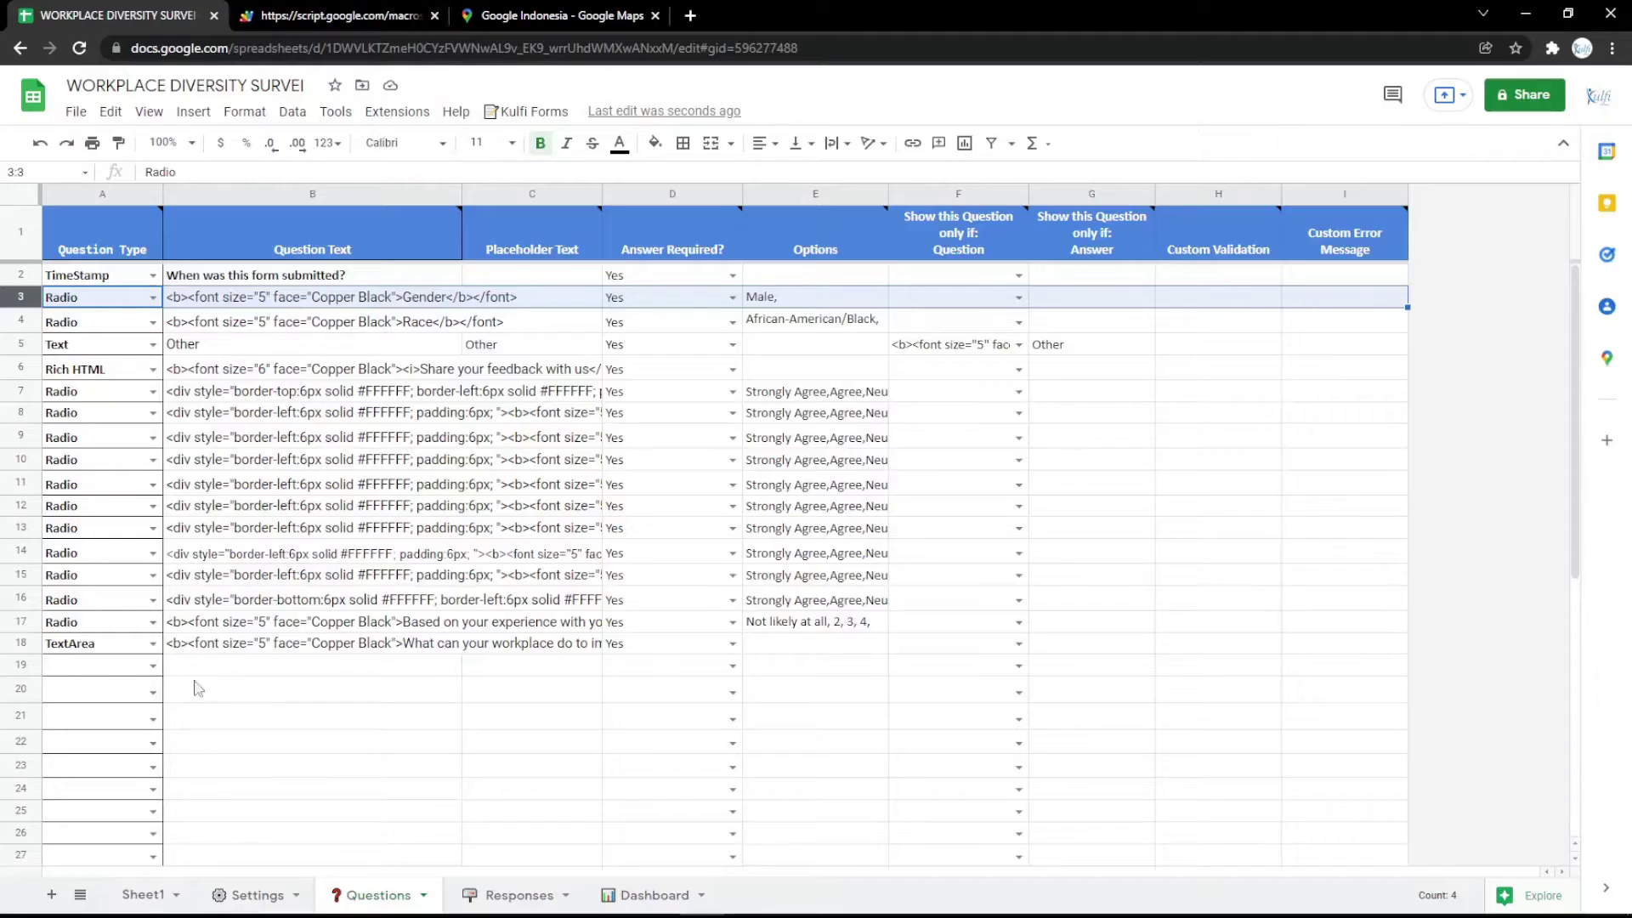
pyautogui.click(255, 896)
pyautogui.click(481, 438)
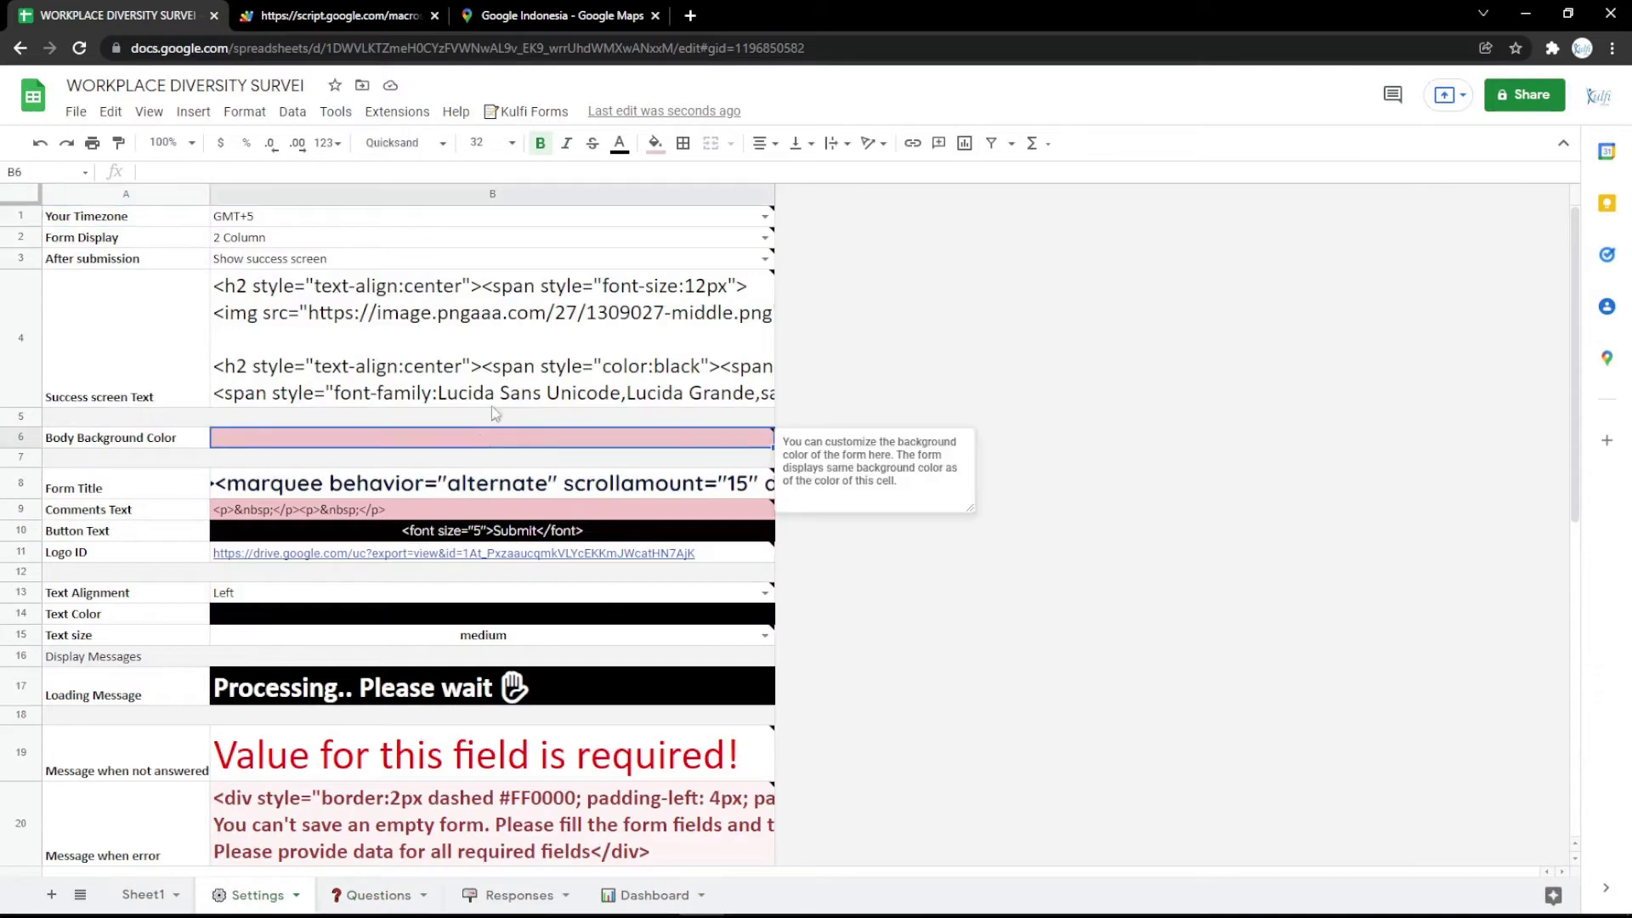
pyautogui.click(655, 143)
pyautogui.click(844, 342)
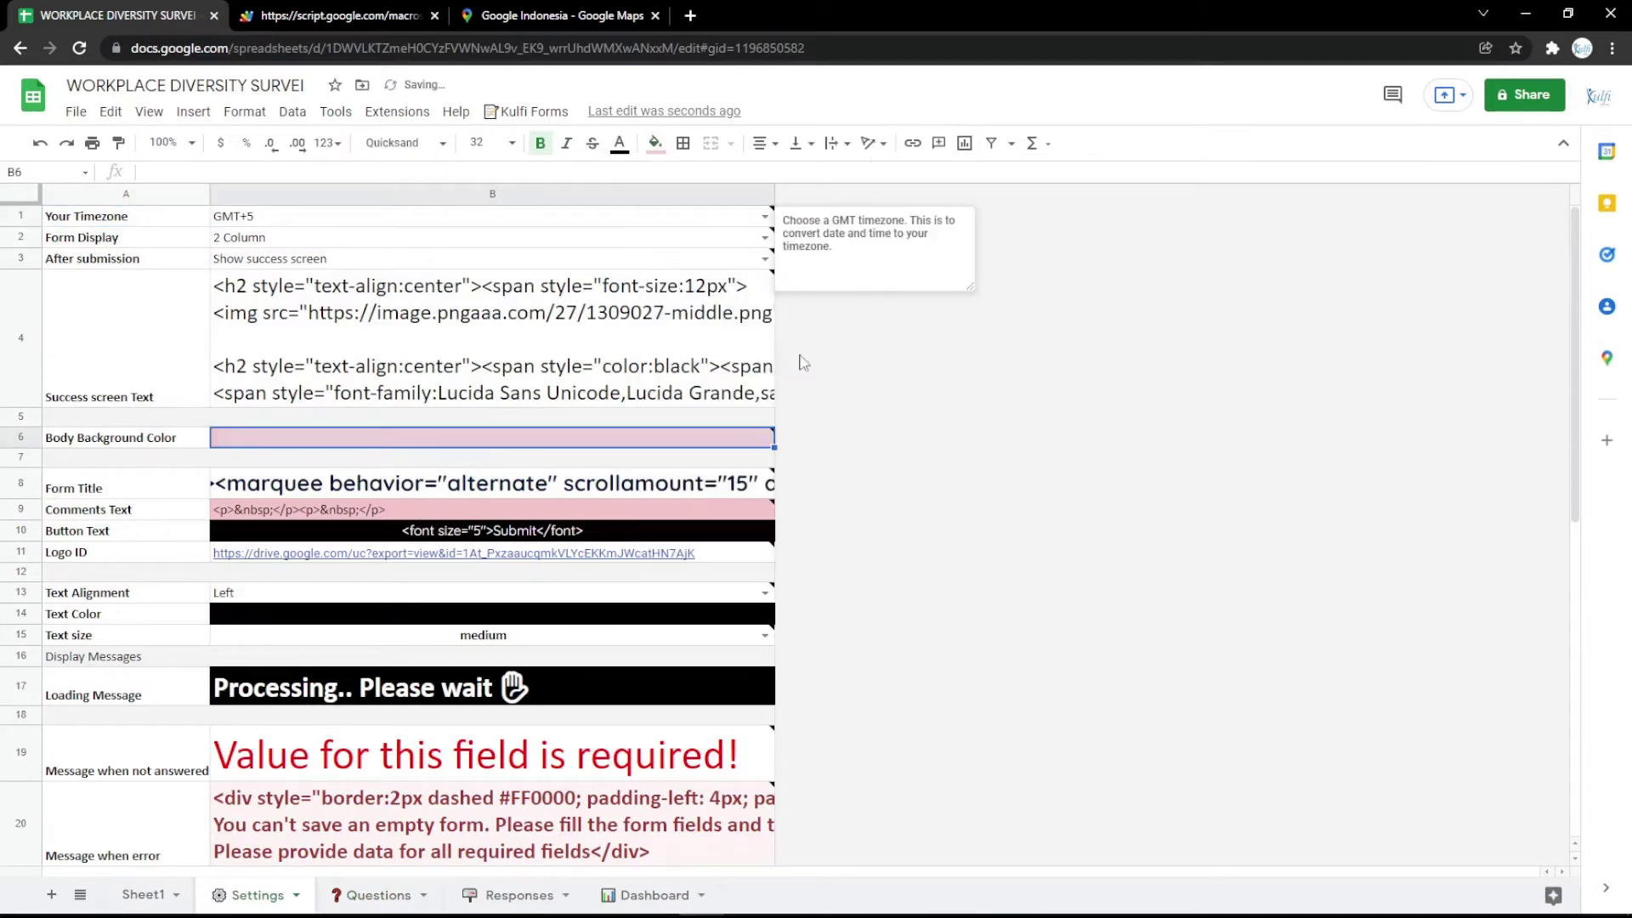
pyautogui.click(335, 15)
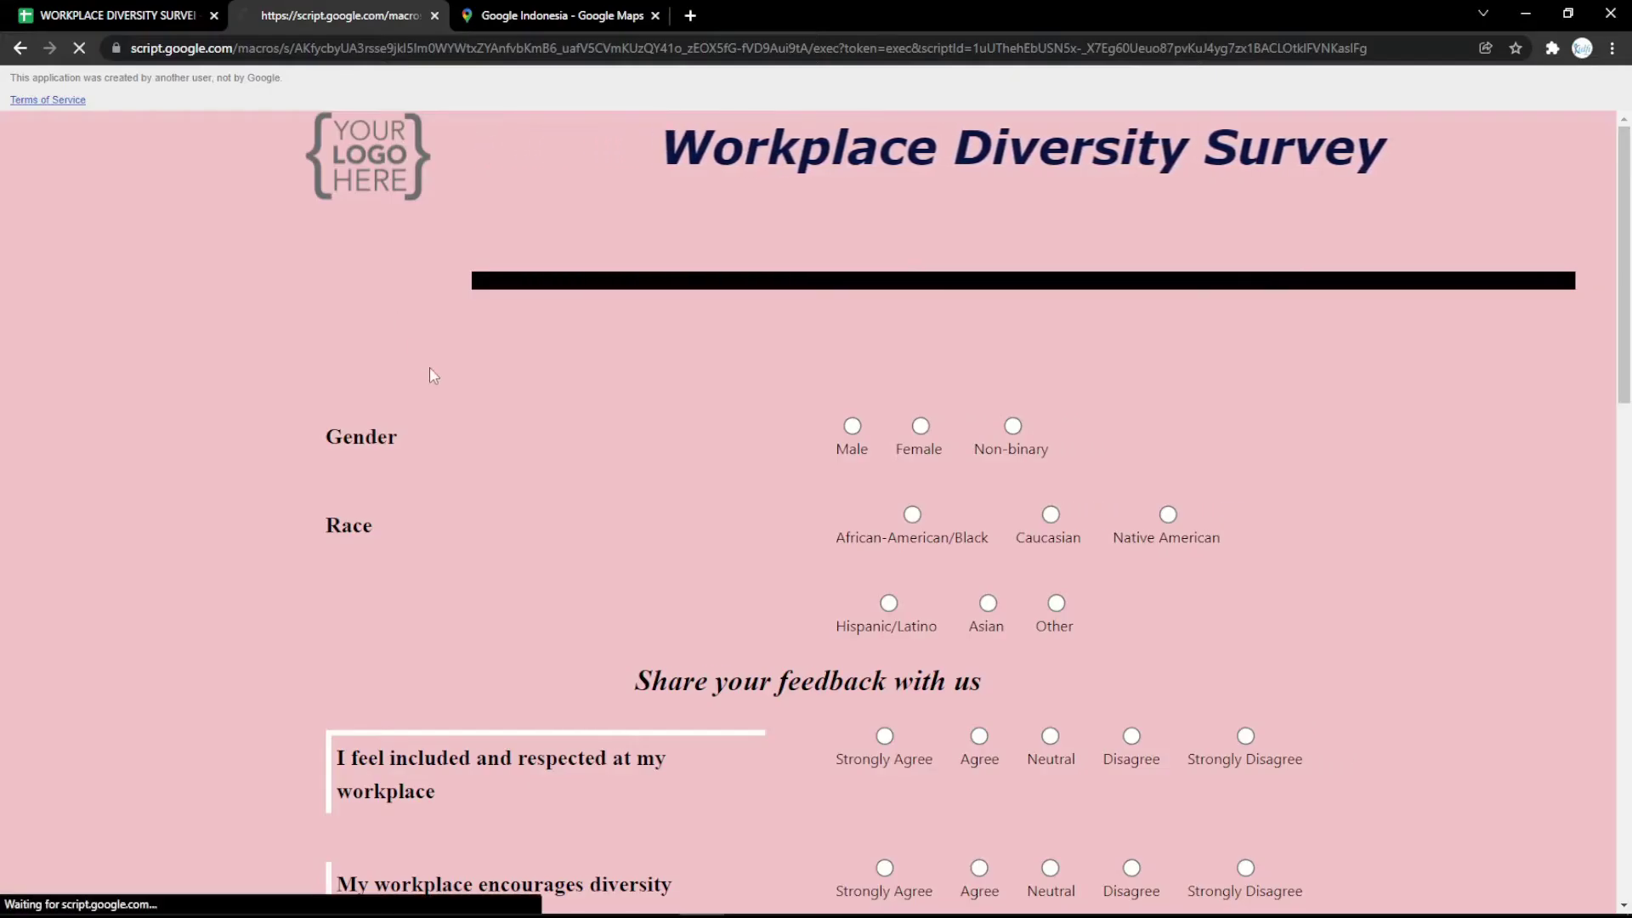
pyautogui.scroll(-10, 429, 375)
pyautogui.scroll(10, 429, 375)
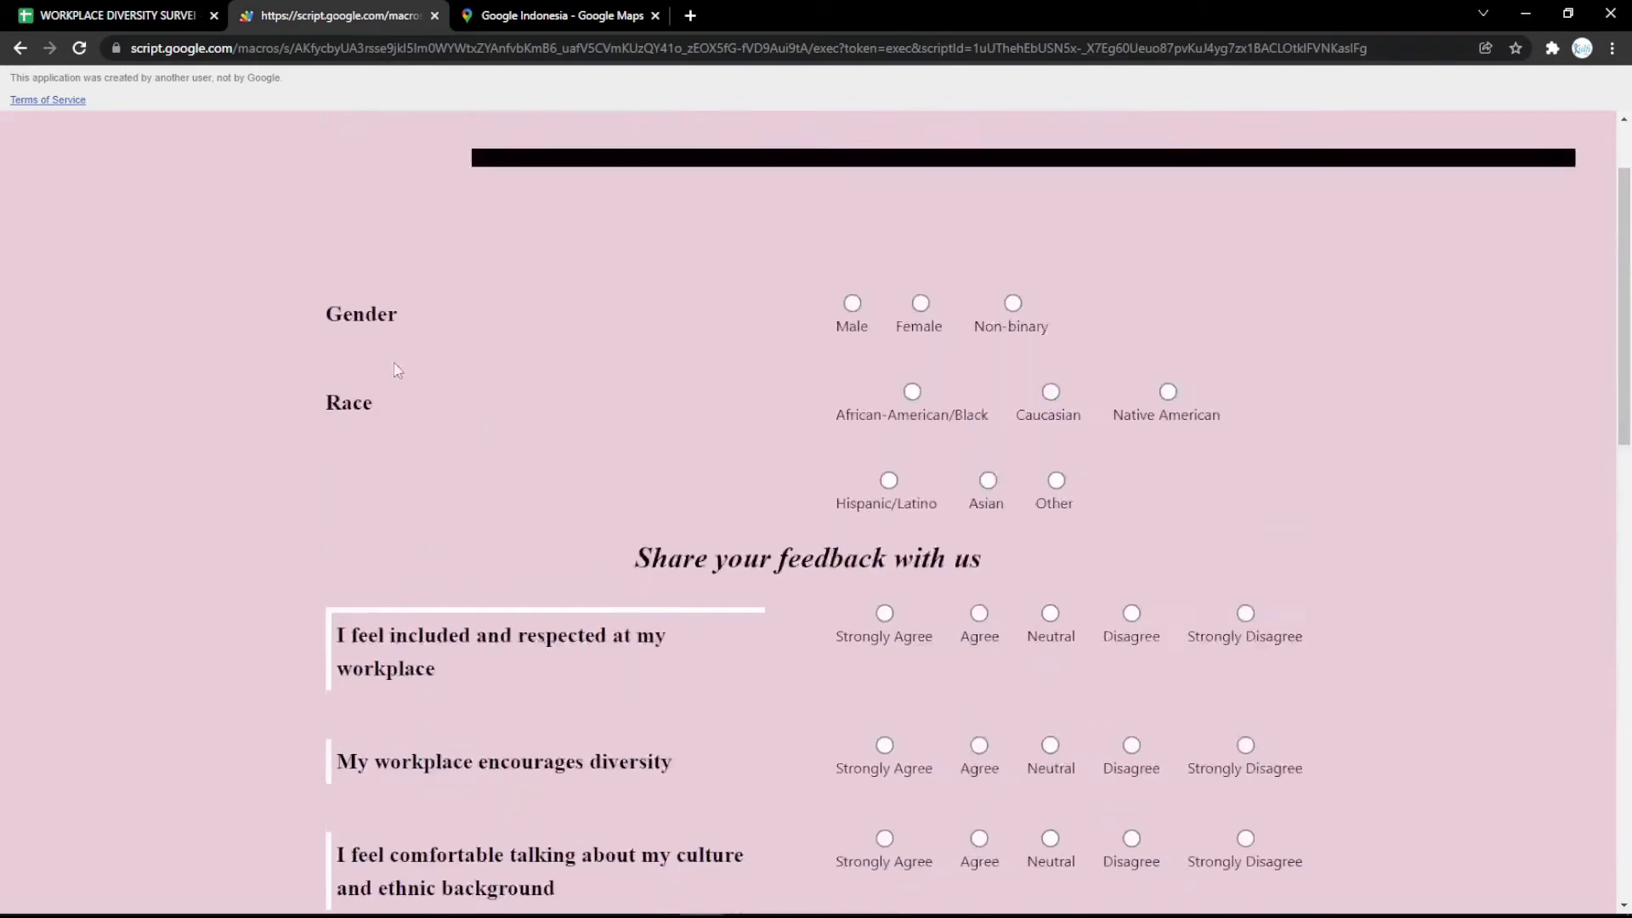
# Change the Button Text cell's fill in the Settings sheet to magenta and check the Submit button on the reloaded live form.
pyautogui.click(113, 9)
pyautogui.click(445, 534)
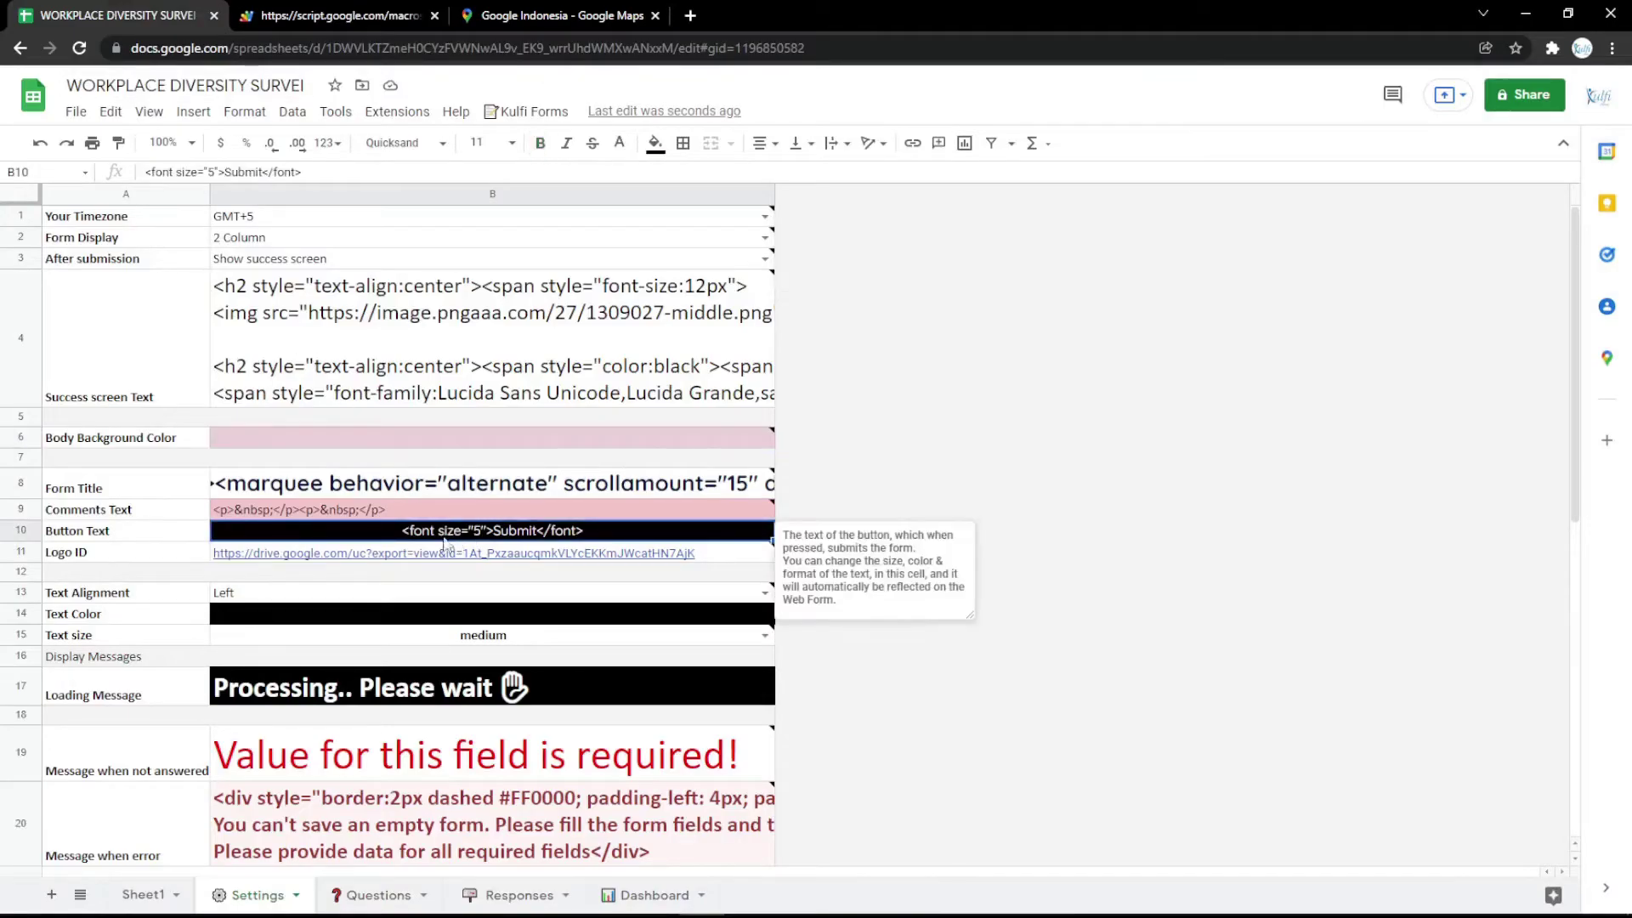
pyautogui.click(656, 143)
pyautogui.click(846, 319)
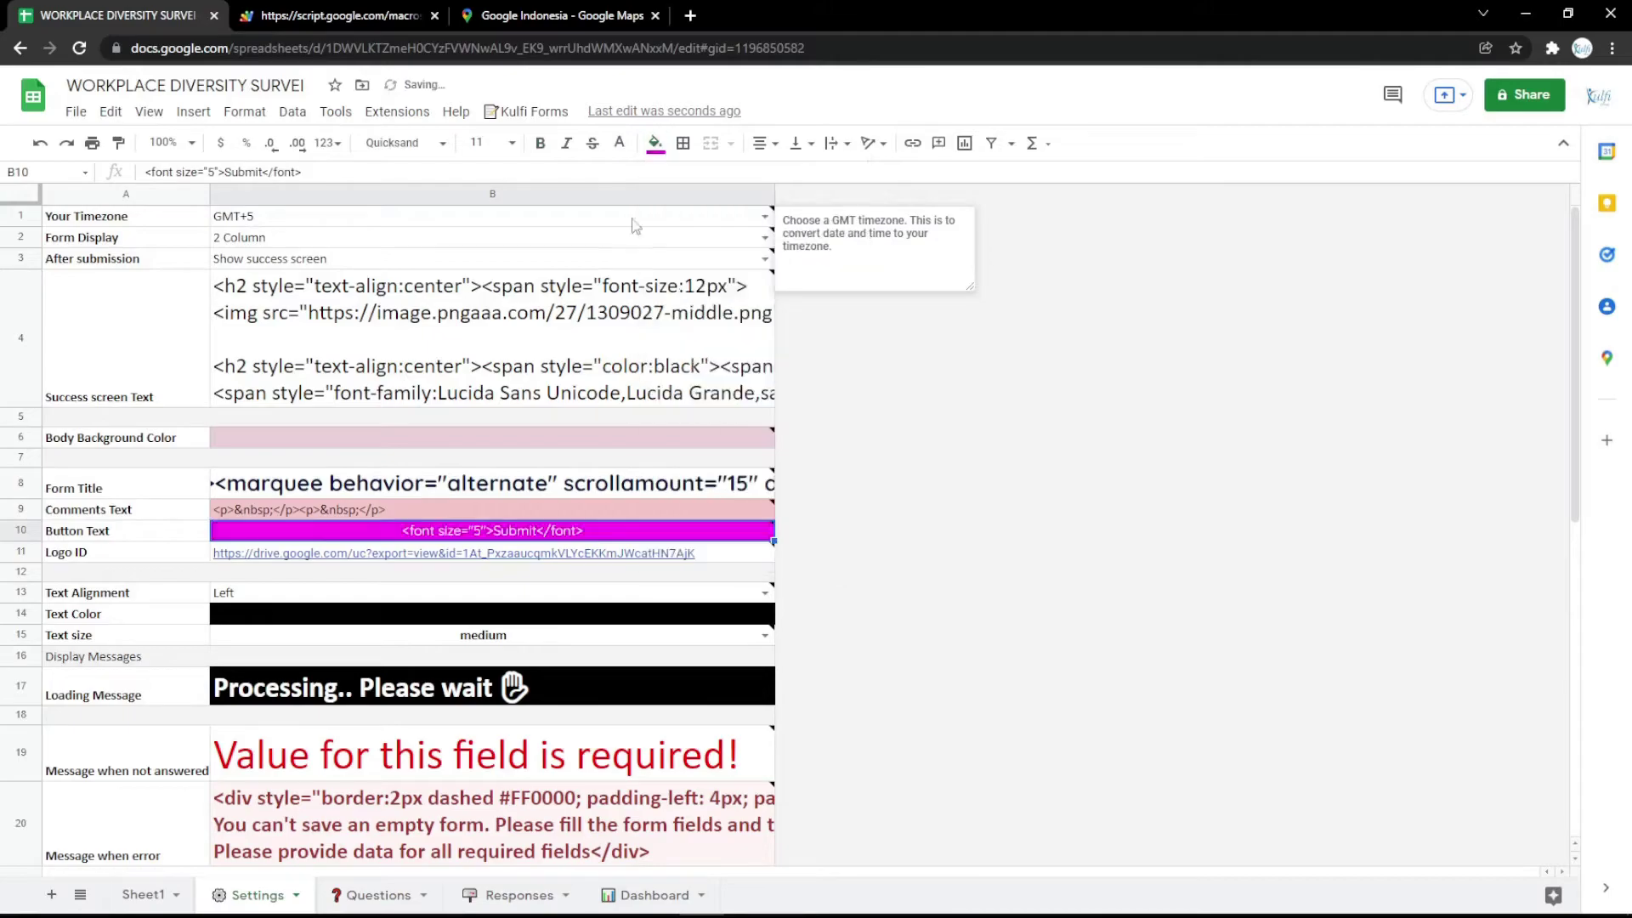
pyautogui.click(347, 12)
pyautogui.press('F5')
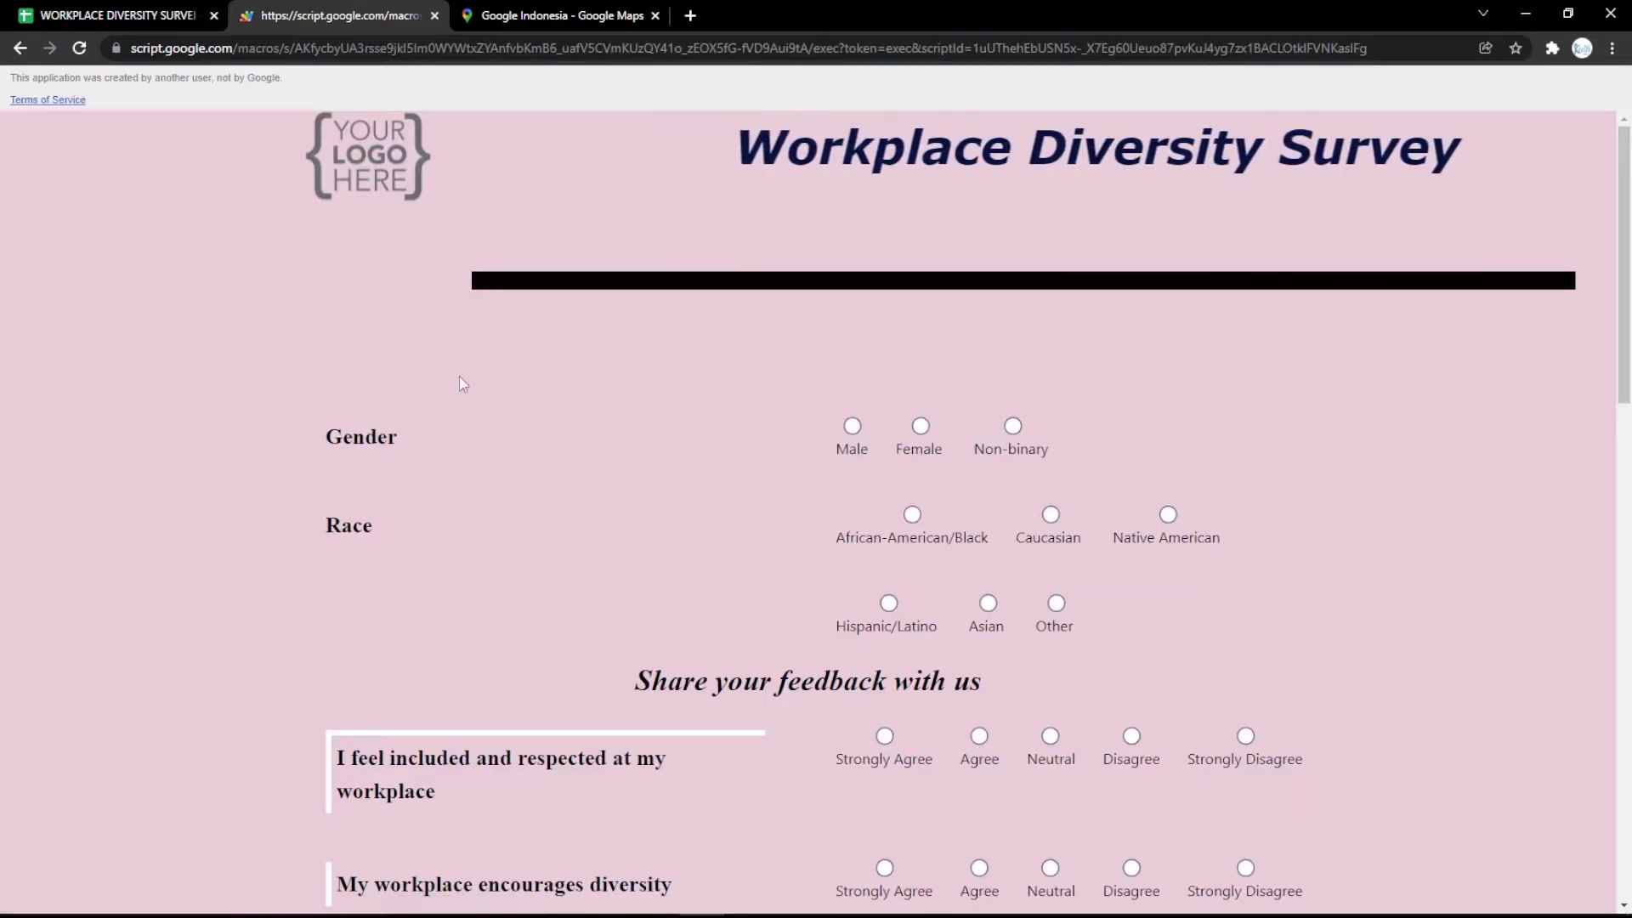
pyautogui.scroll(-15, 459, 385)
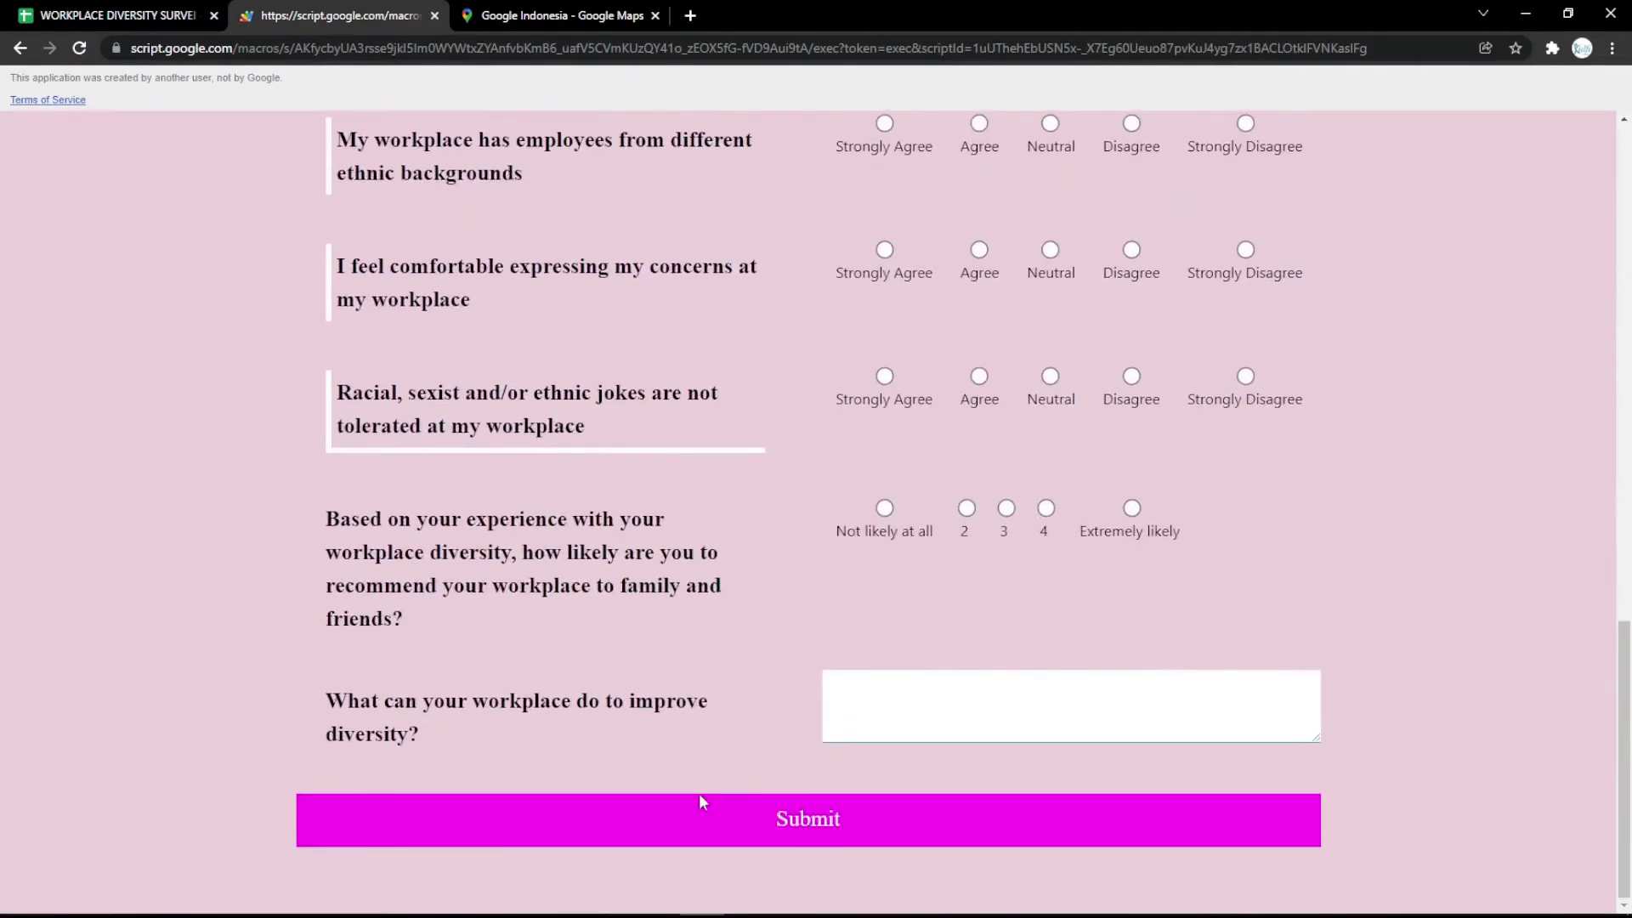
pyautogui.scroll(15, 700, 801)
# Open the replacement logo image, copy its address into the Logo ID setting of the survey spreadsheet, and reload the live form.
pyautogui.click(170, 14)
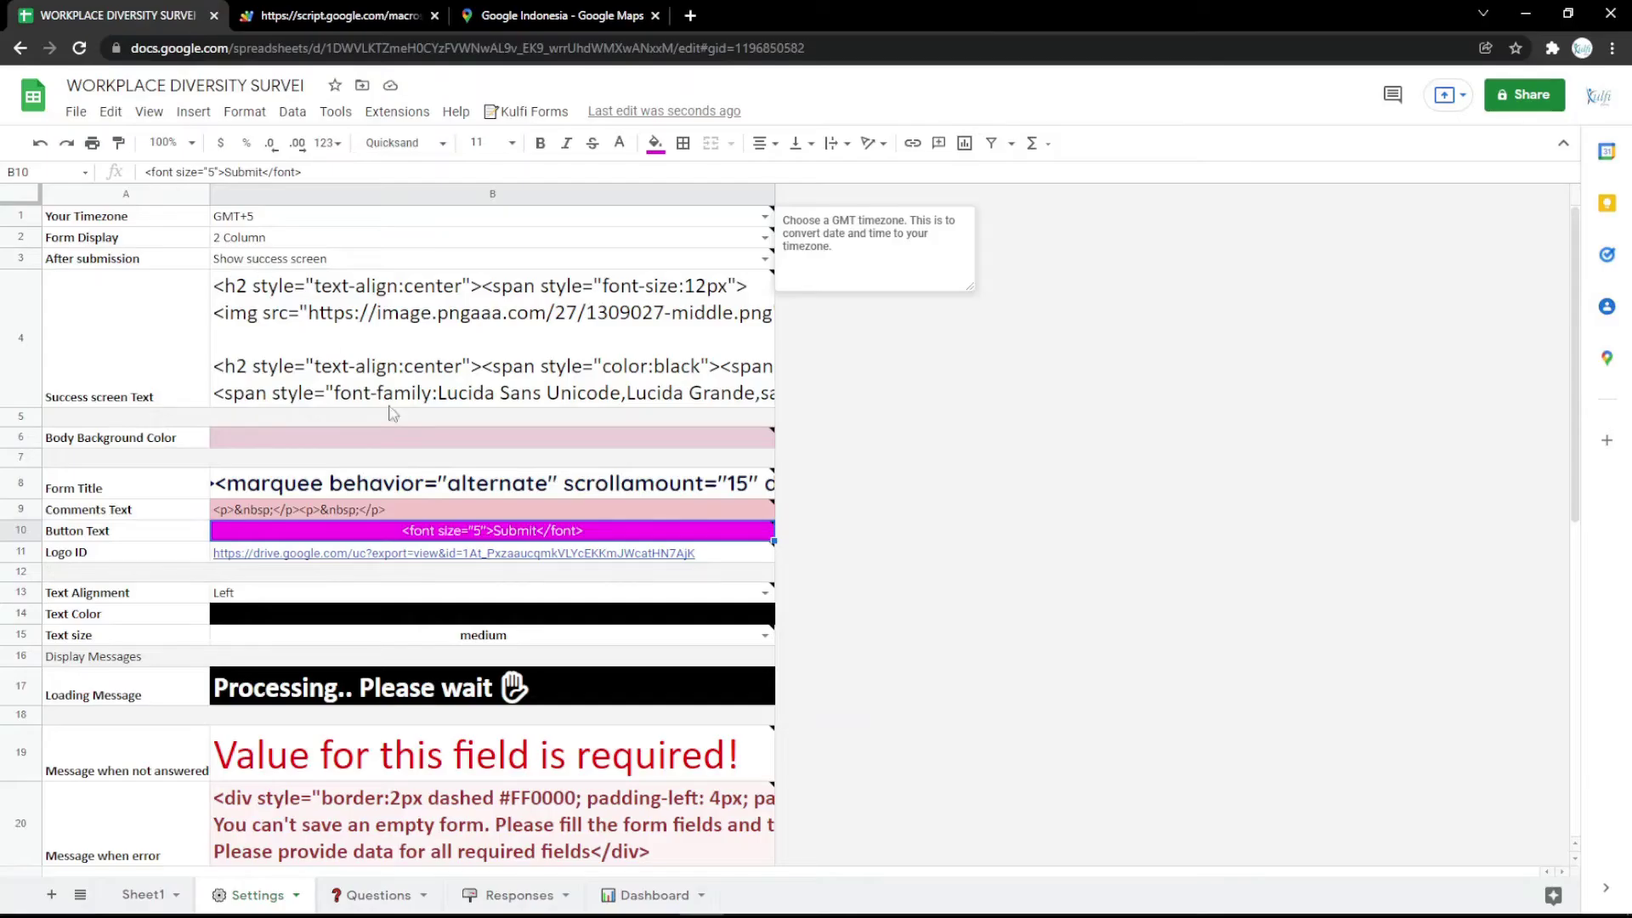
pyautogui.click(690, 15)
pyautogui.hotkey('ctrl', 'v')
pyautogui.press('Return')
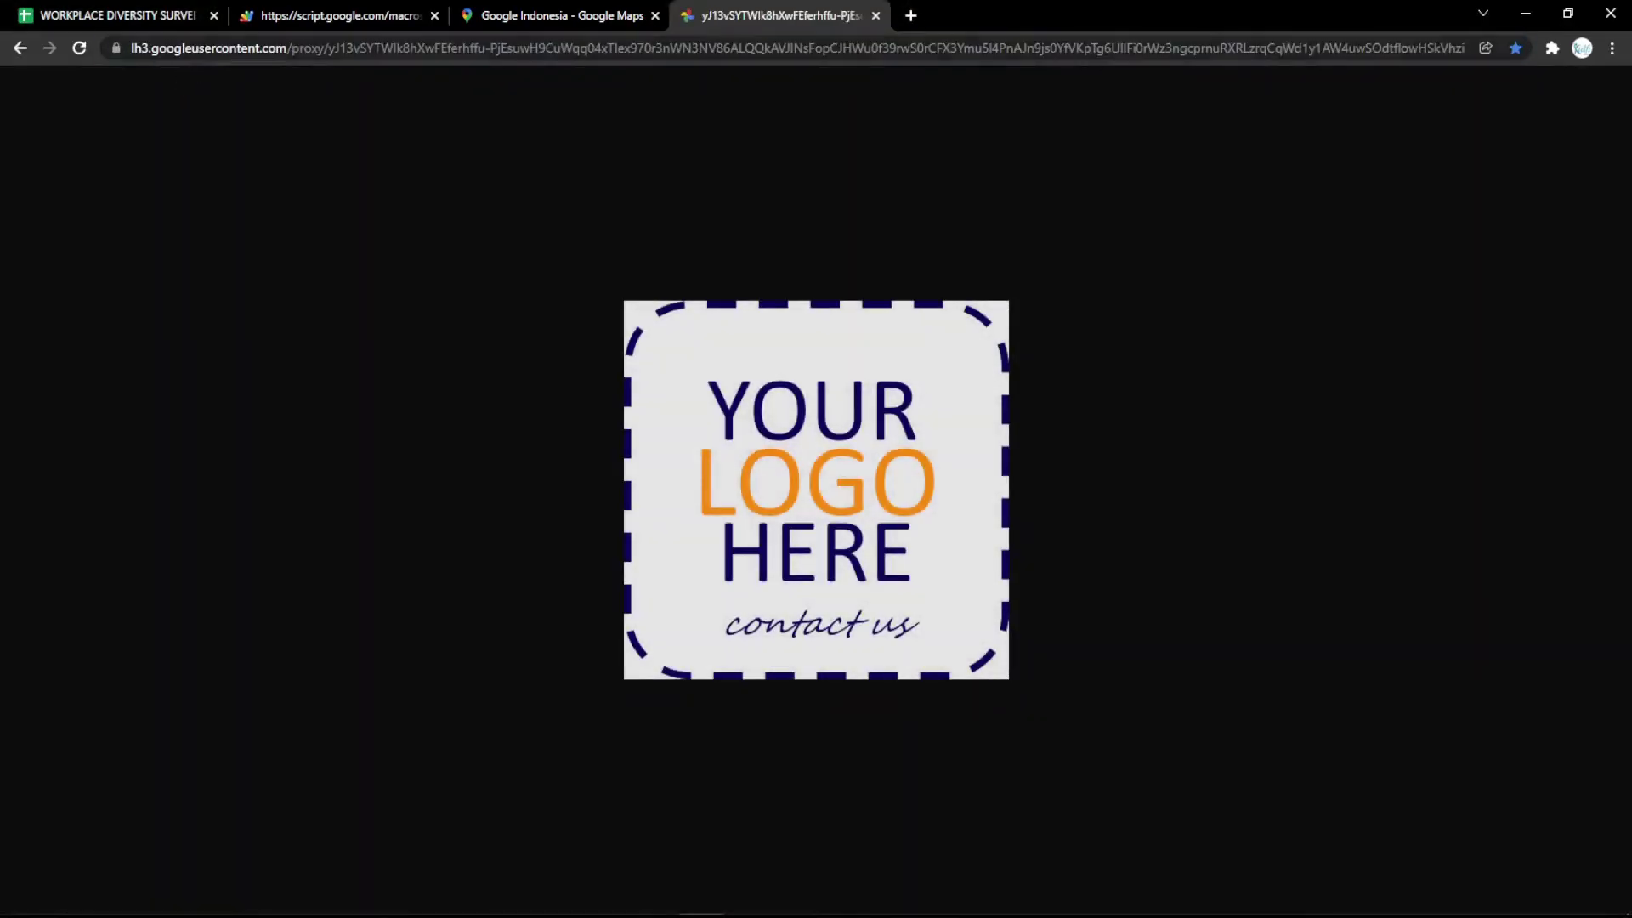
pyautogui.click(203, 48)
pyautogui.click(119, 15)
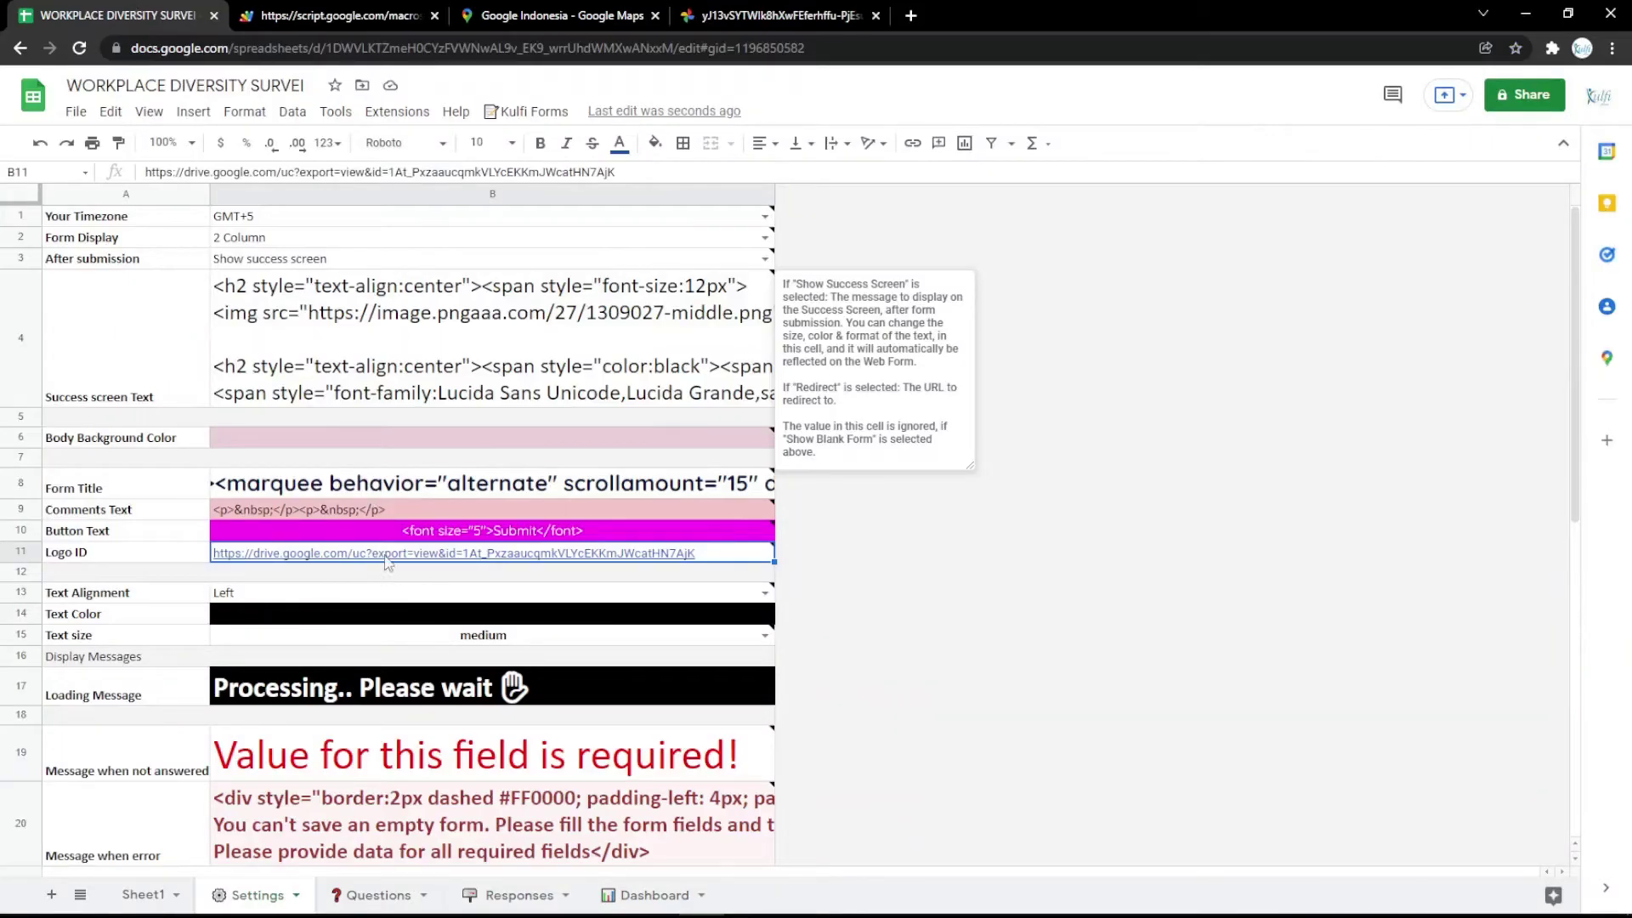
pyautogui.click(340, 16)
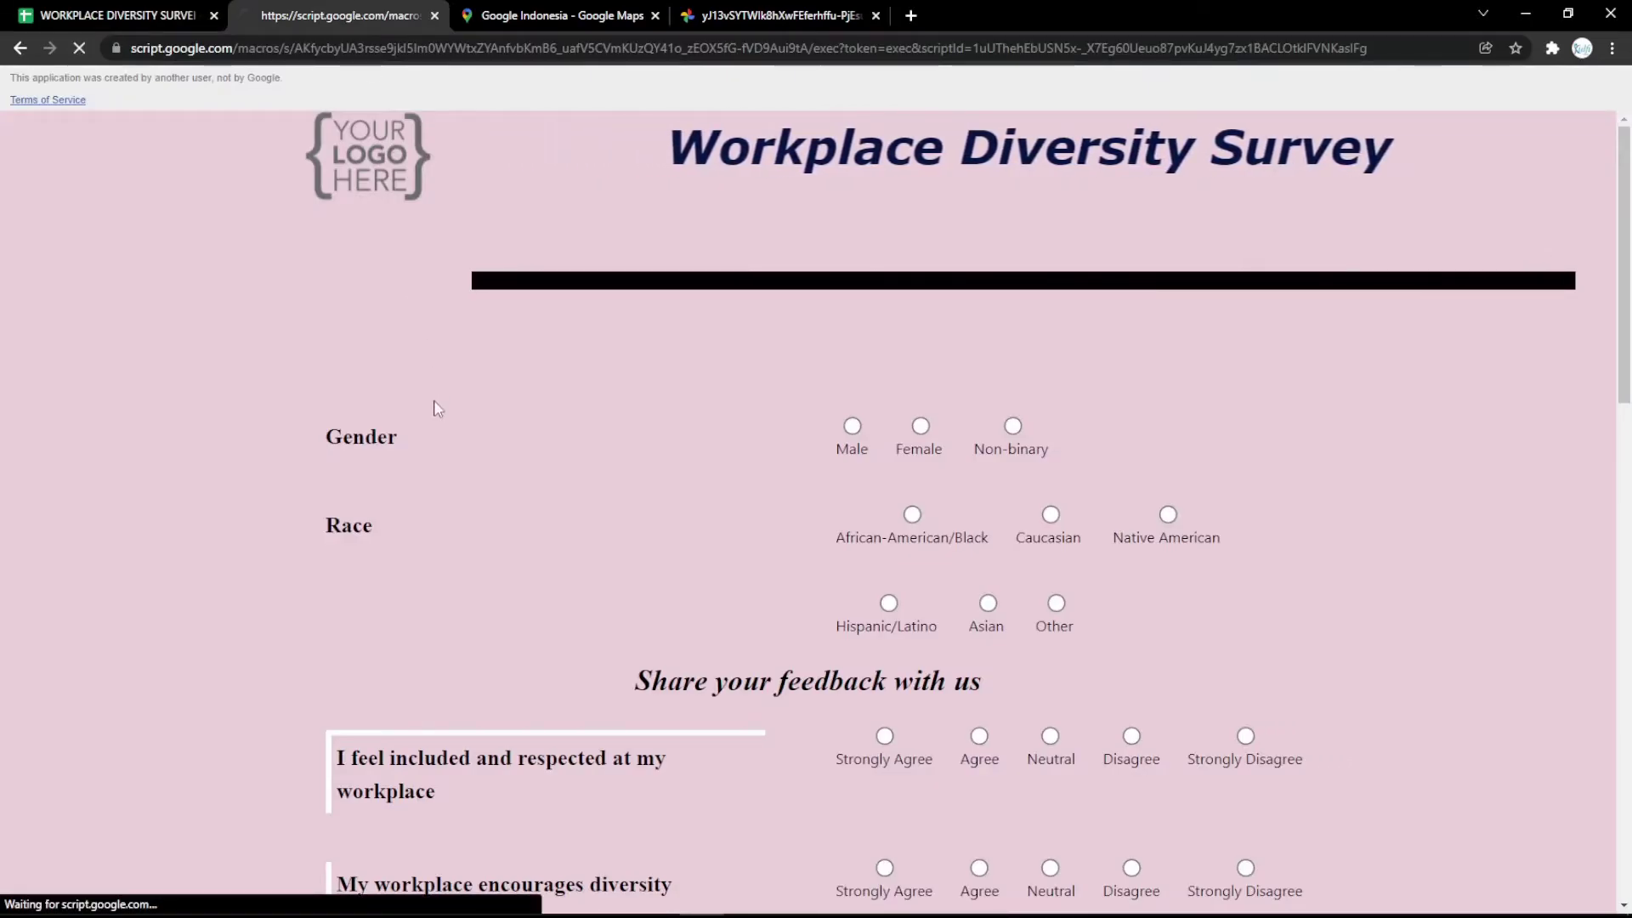
# Change the Text Color setting's fill to magenta and check the question text throughout the live form.
pyautogui.click(146, 19)
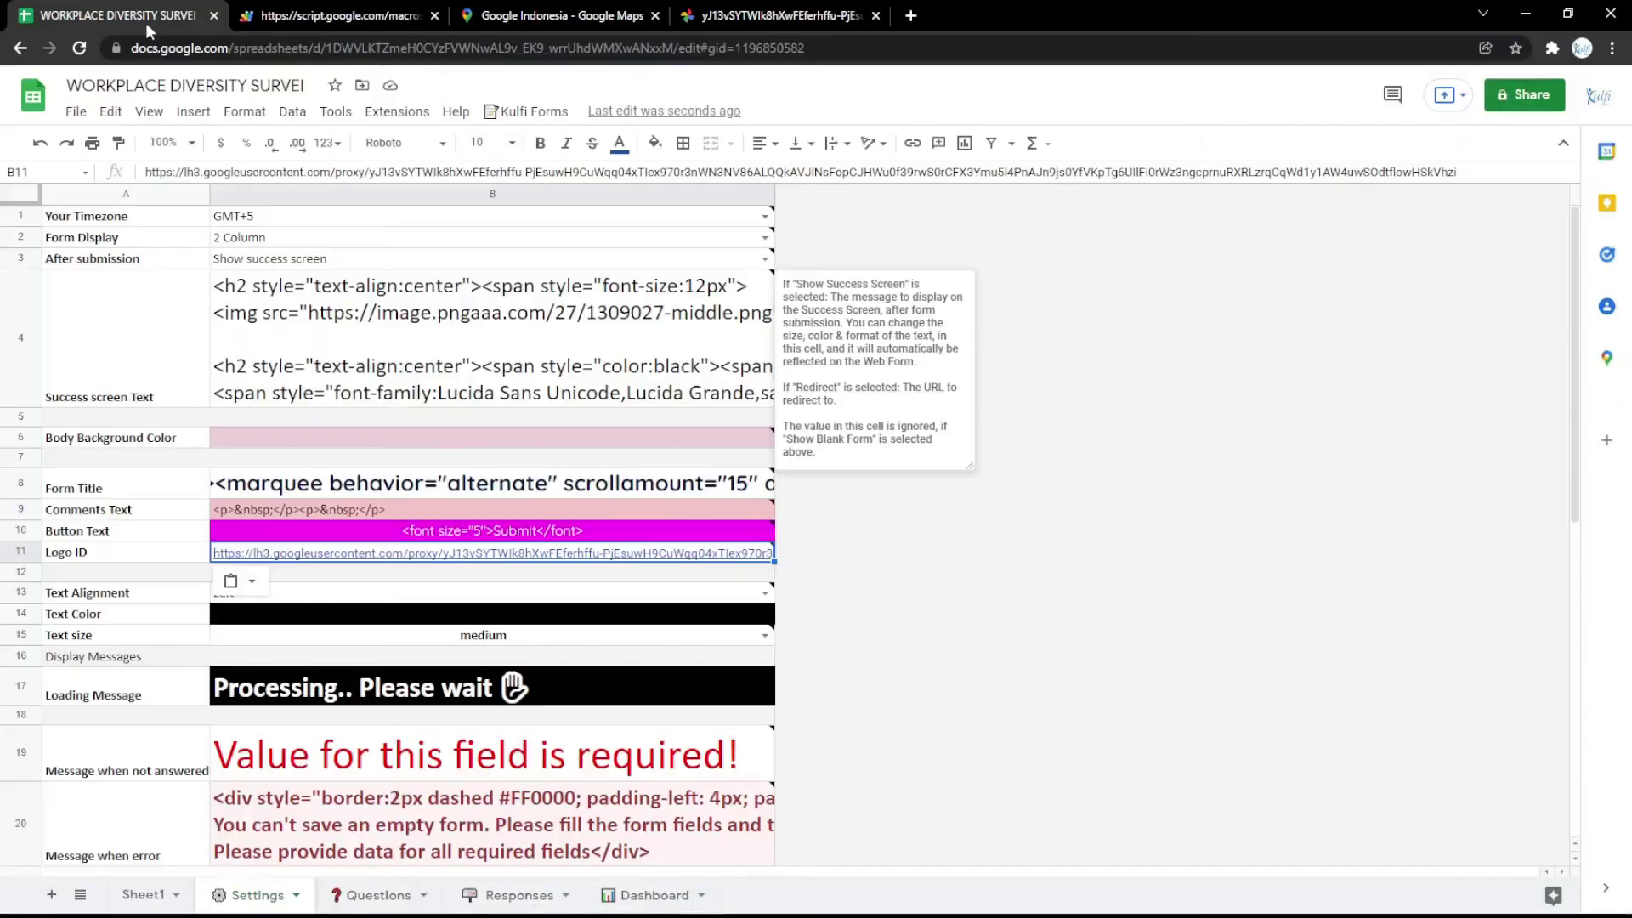
pyautogui.click(586, 614)
pyautogui.click(654, 144)
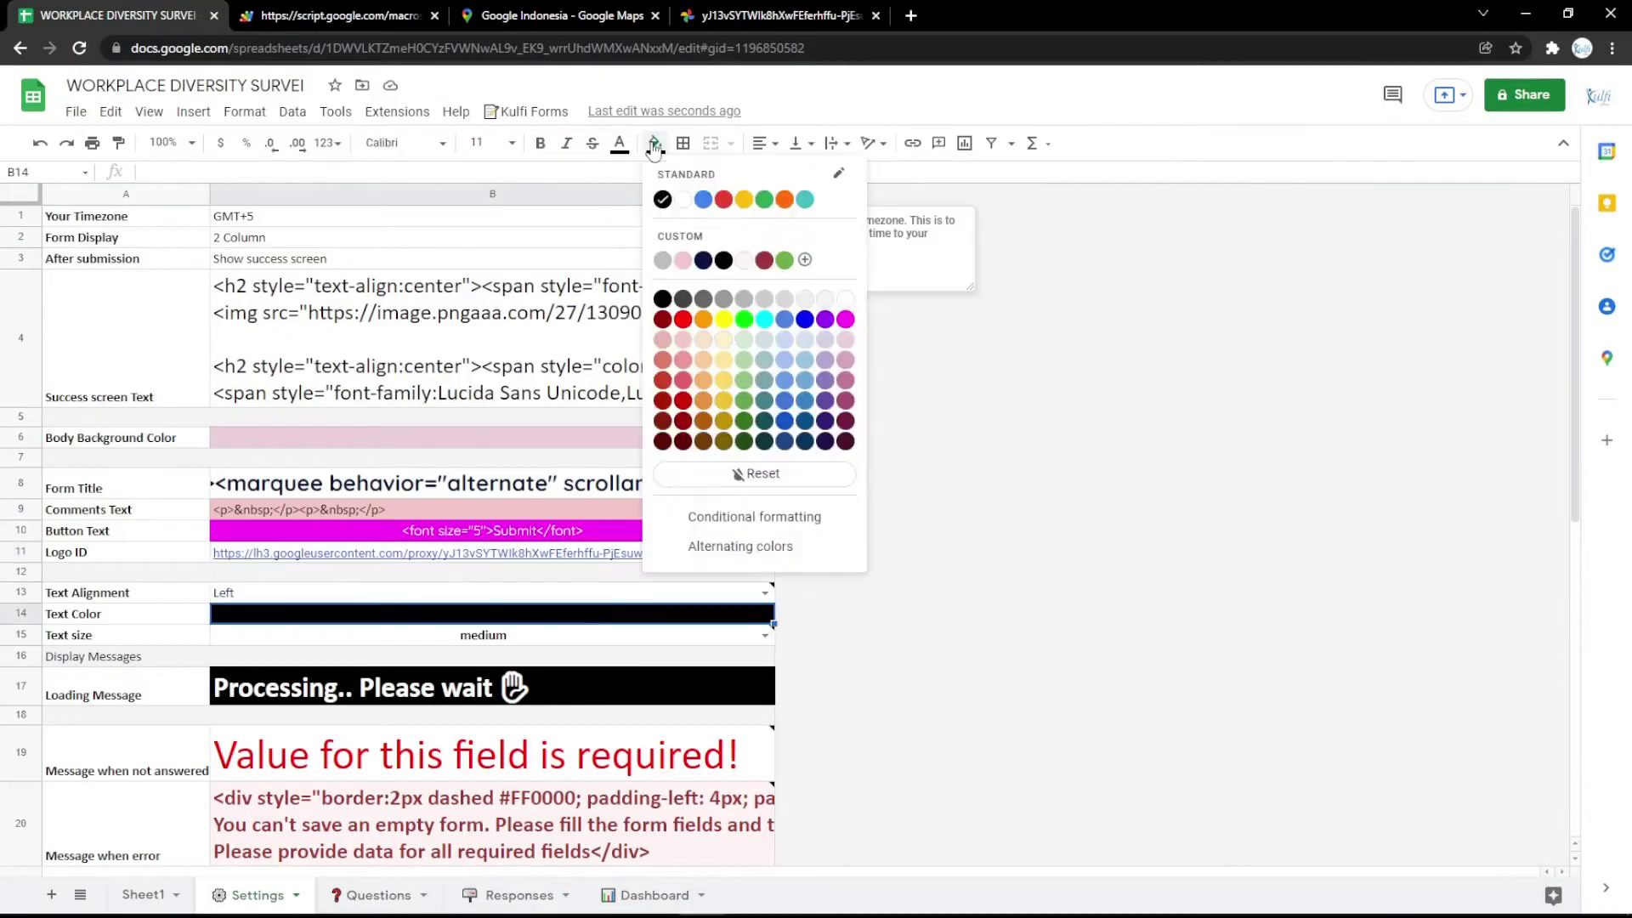
pyautogui.click(845, 341)
pyautogui.click(340, 16)
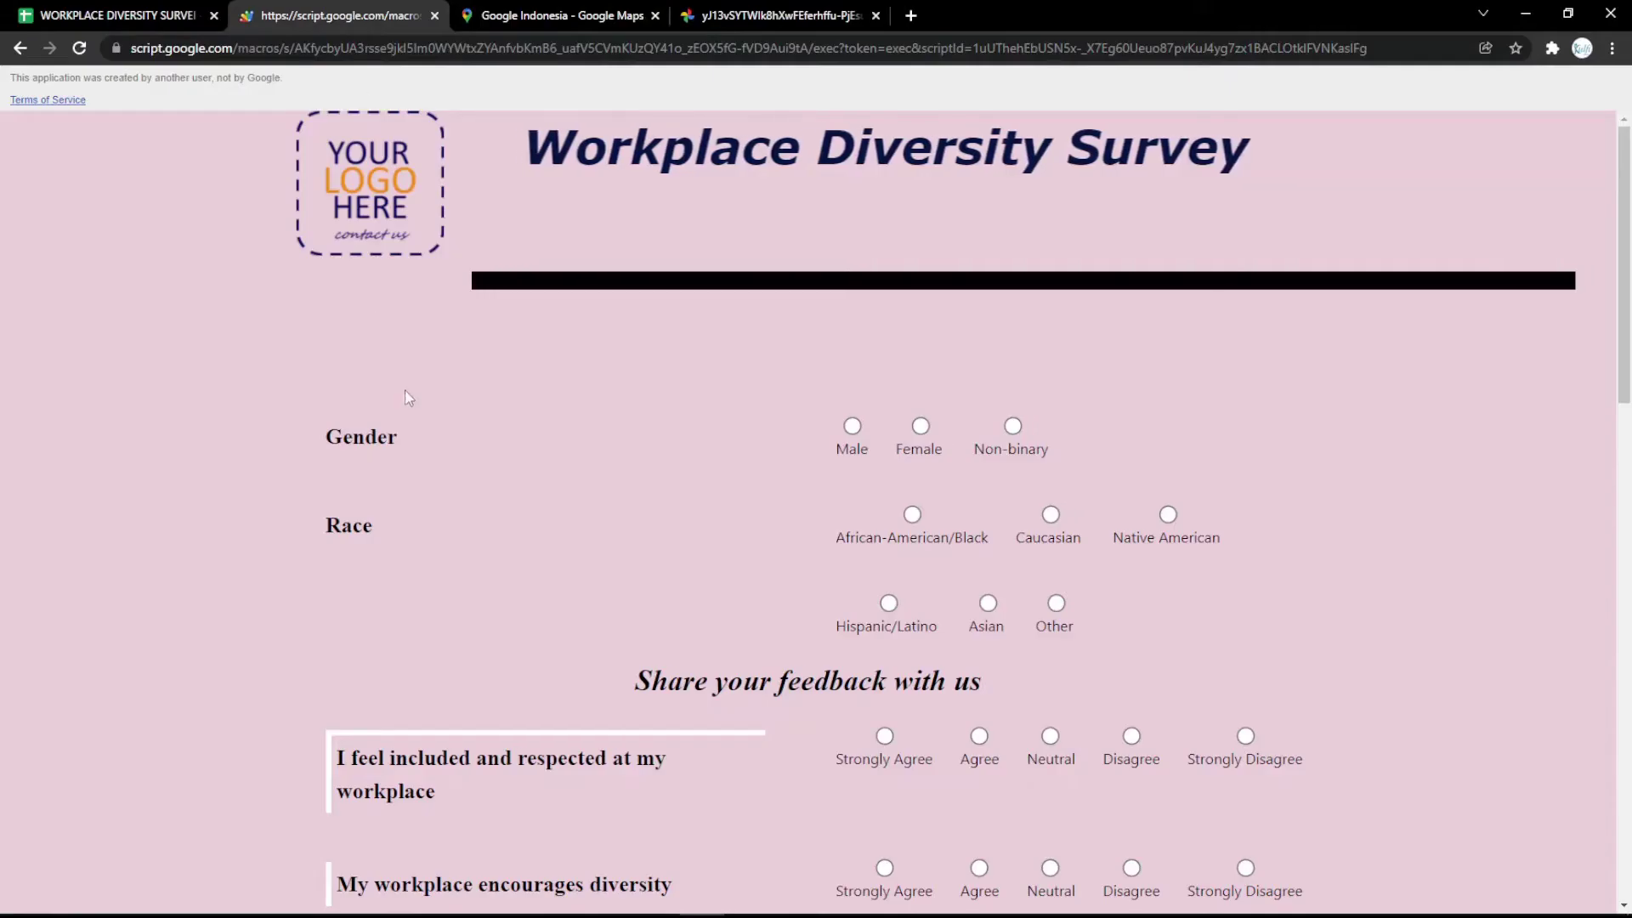
pyautogui.scroll(-15, 406, 396)
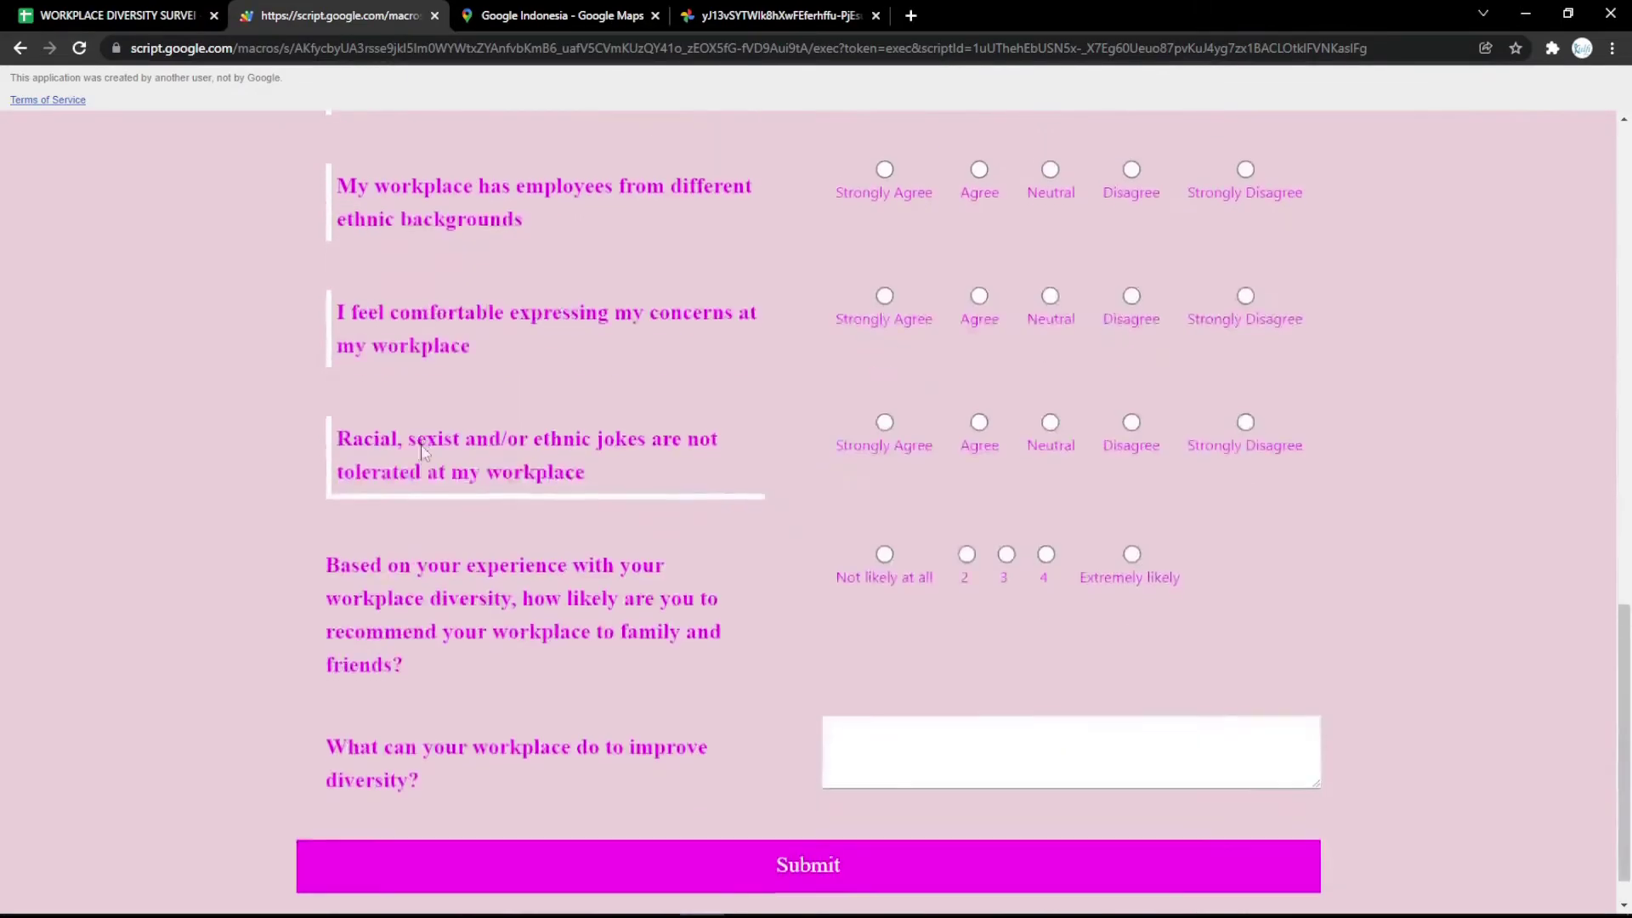
pyautogui.scroll(4, 421, 448)
pyautogui.scroll(5, 420, 450)
# Change the Loading Message in the Settings sheet to "Processing.. Please wait a minutes", keeping the hand emoji, and reload the live form.
pyautogui.click(117, 15)
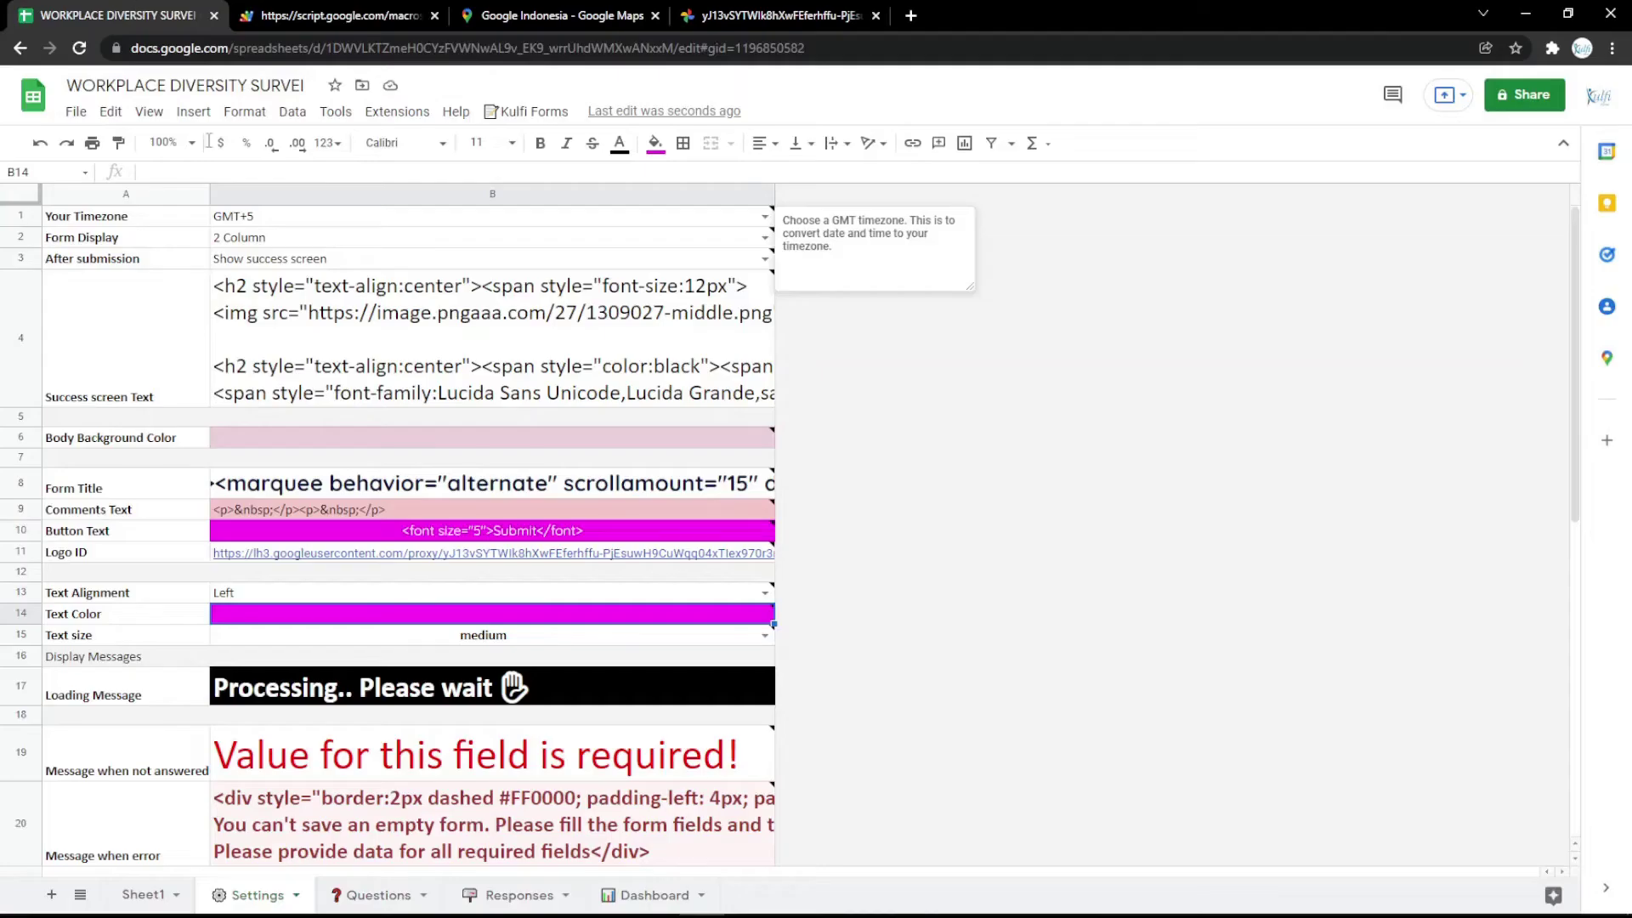
pyautogui.doubleClick(508, 689)
pyautogui.write('a m')
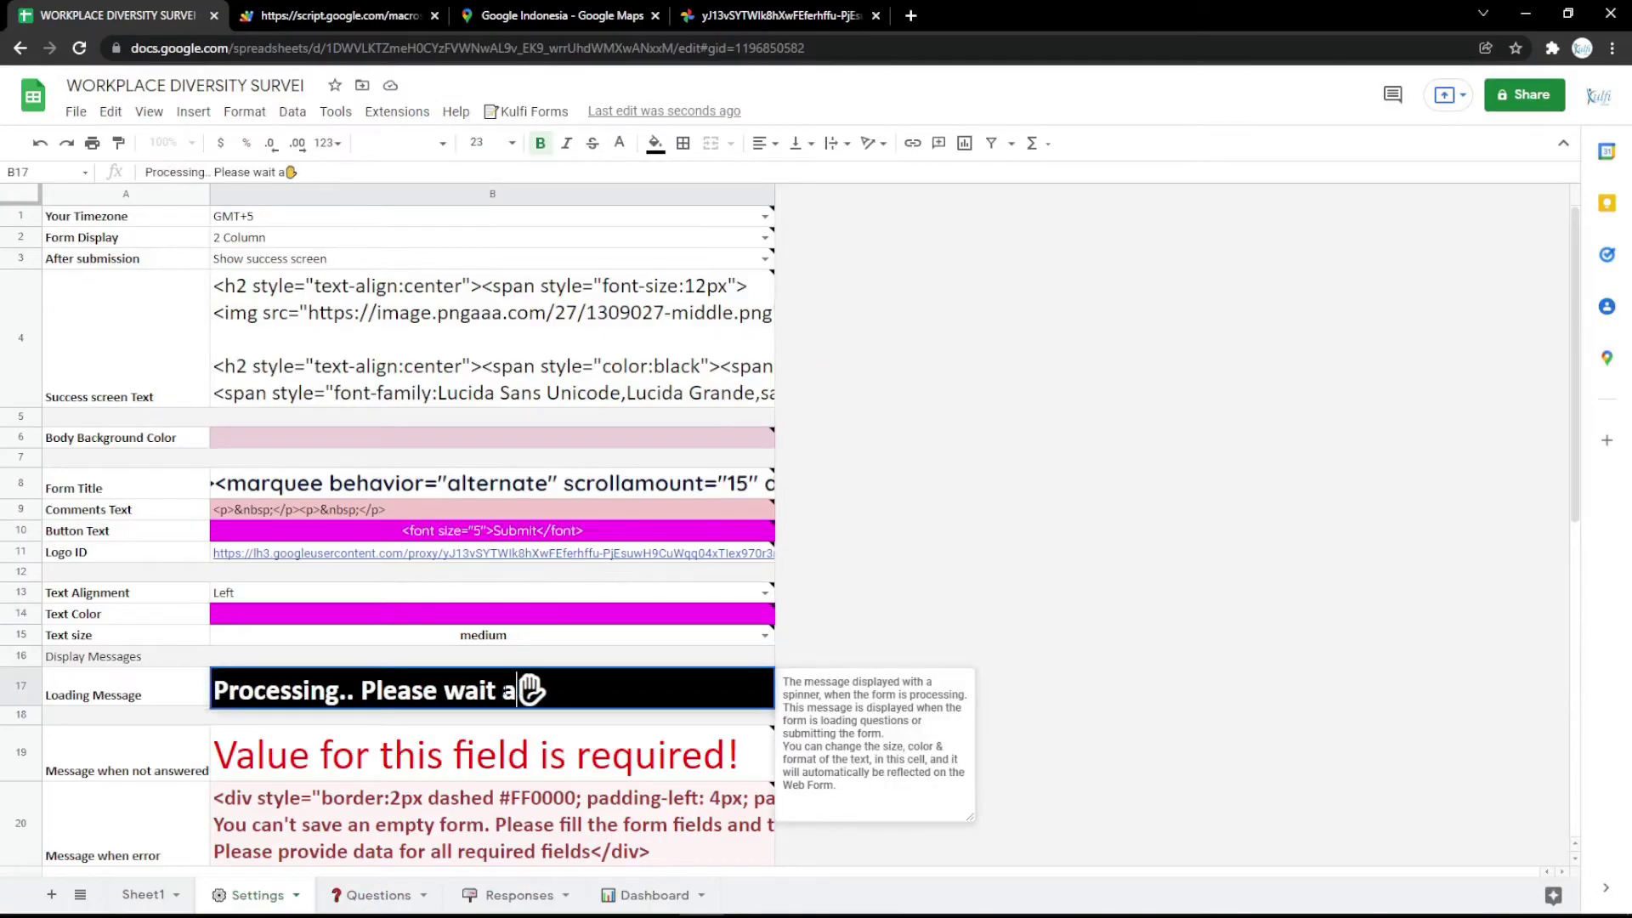
pyautogui.write('inutes')
pyautogui.press('Return')
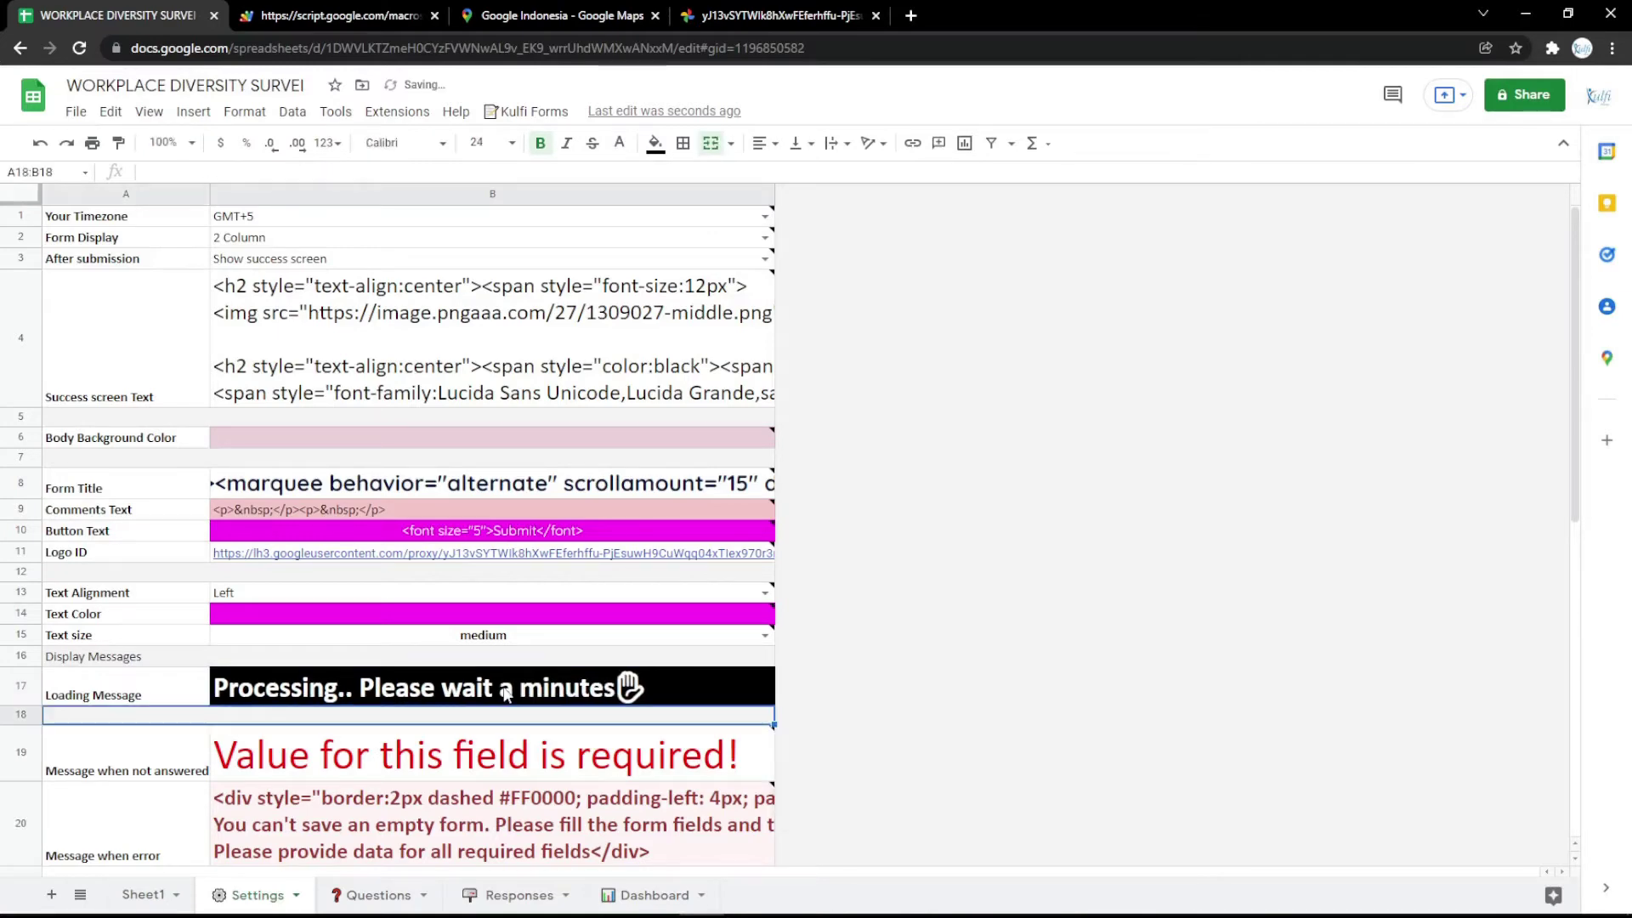
pyautogui.hotkey('ctrl', 'Tab')
pyautogui.press('F5')
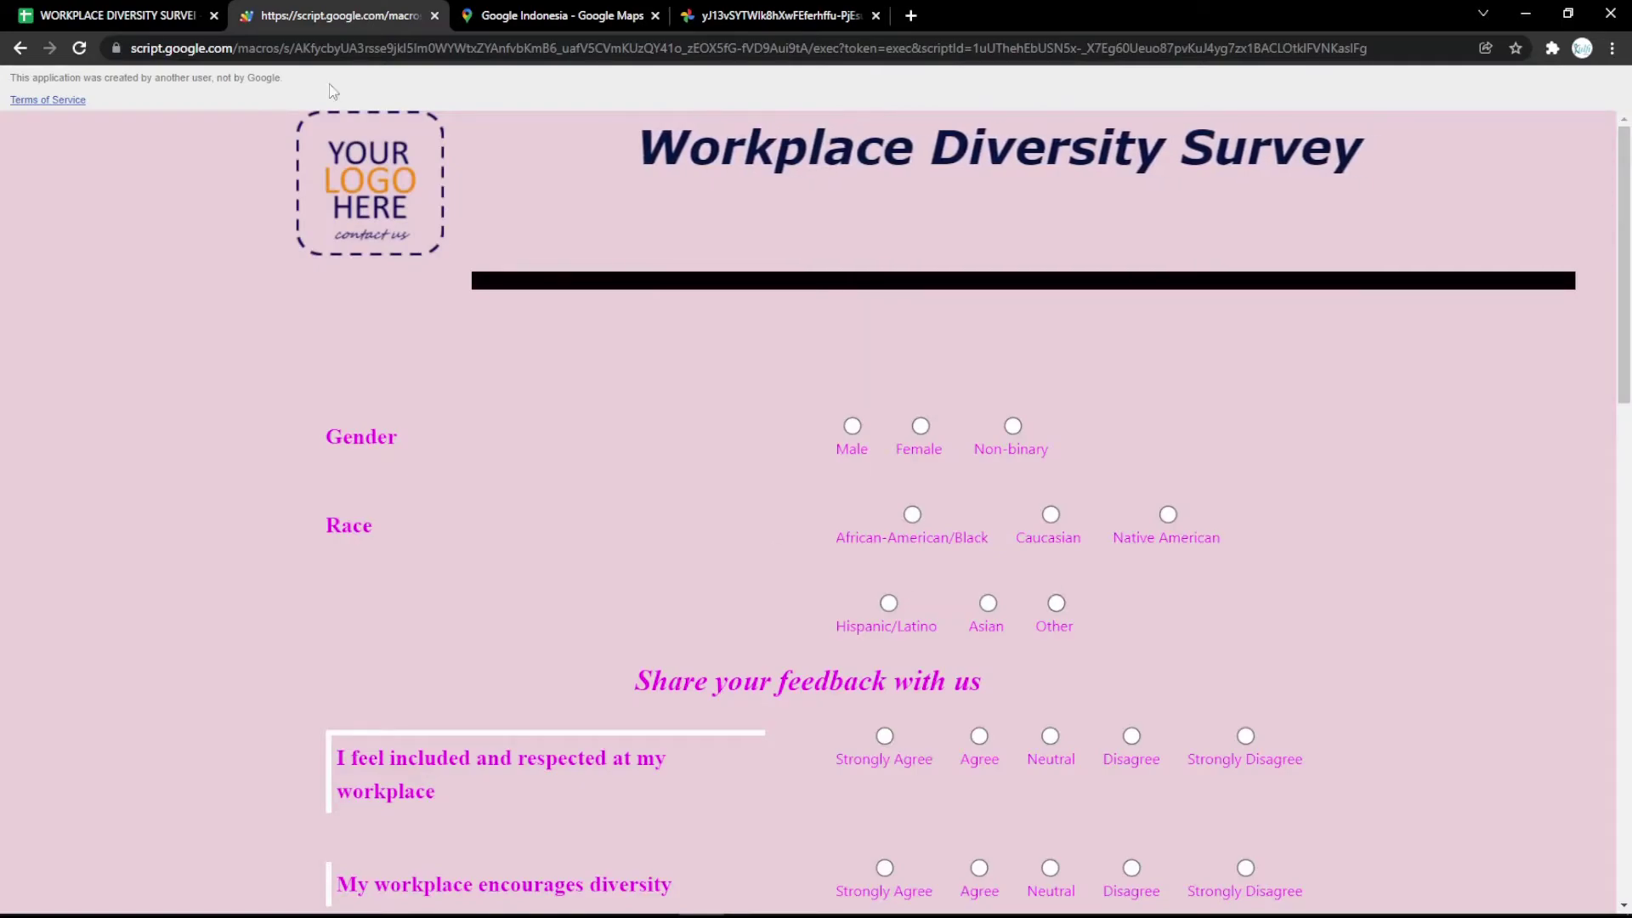
# Open the online HTML editor at html-online.com and enter the new title text "WORK DIVERSITY SURVEY".
pyautogui.click(134, 10)
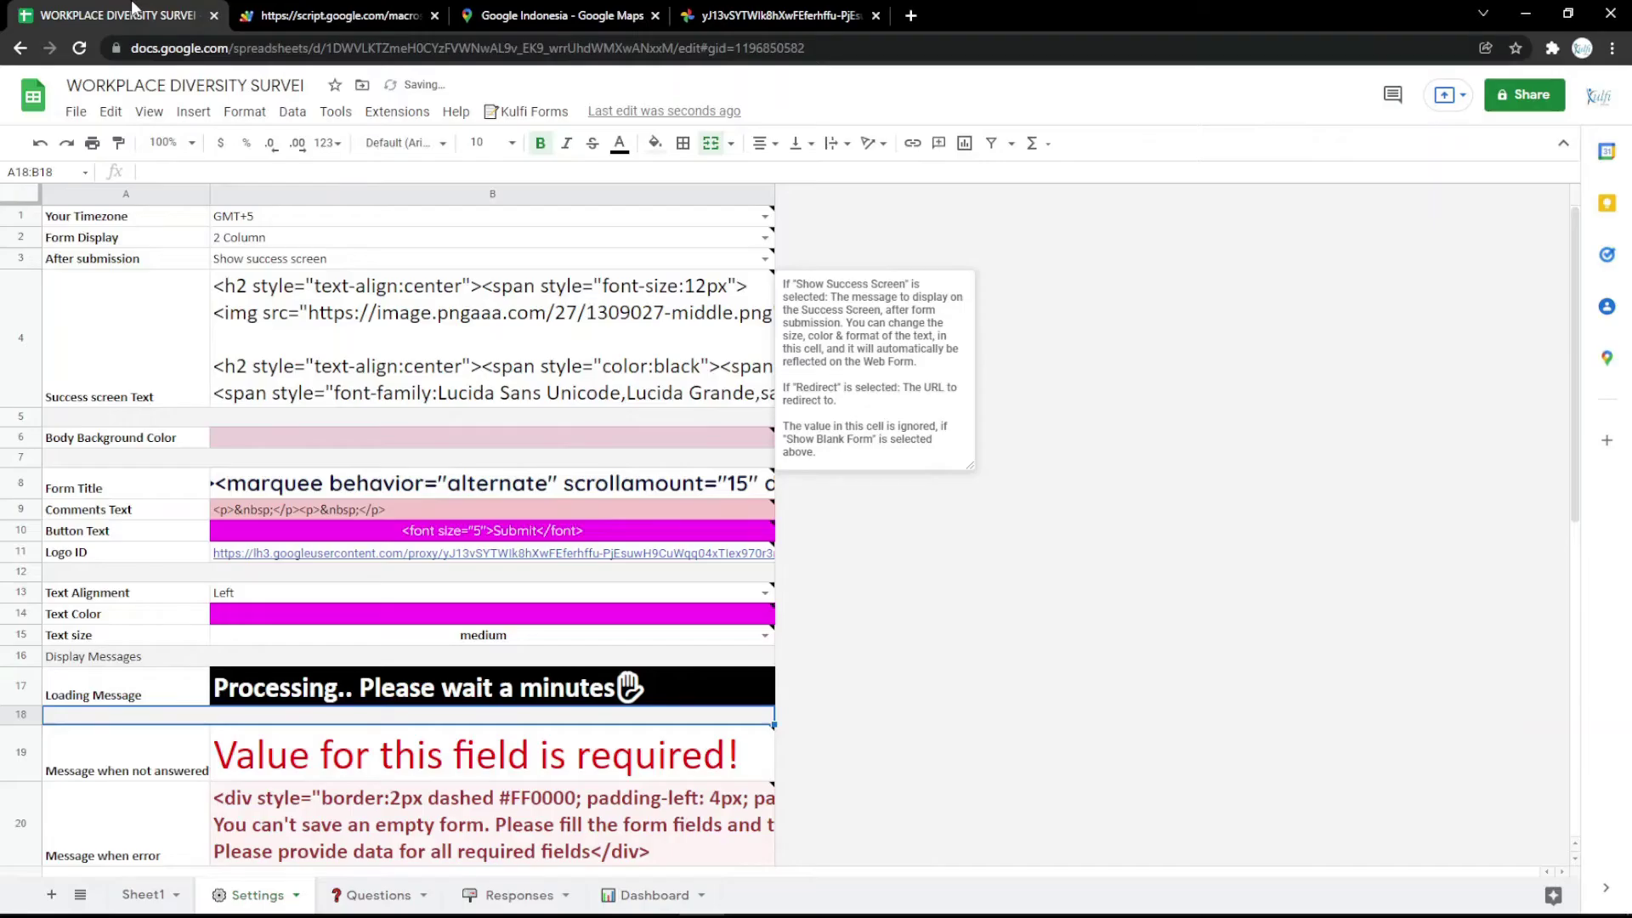
pyautogui.doubleClick(473, 478)
pyautogui.click(480, 597)
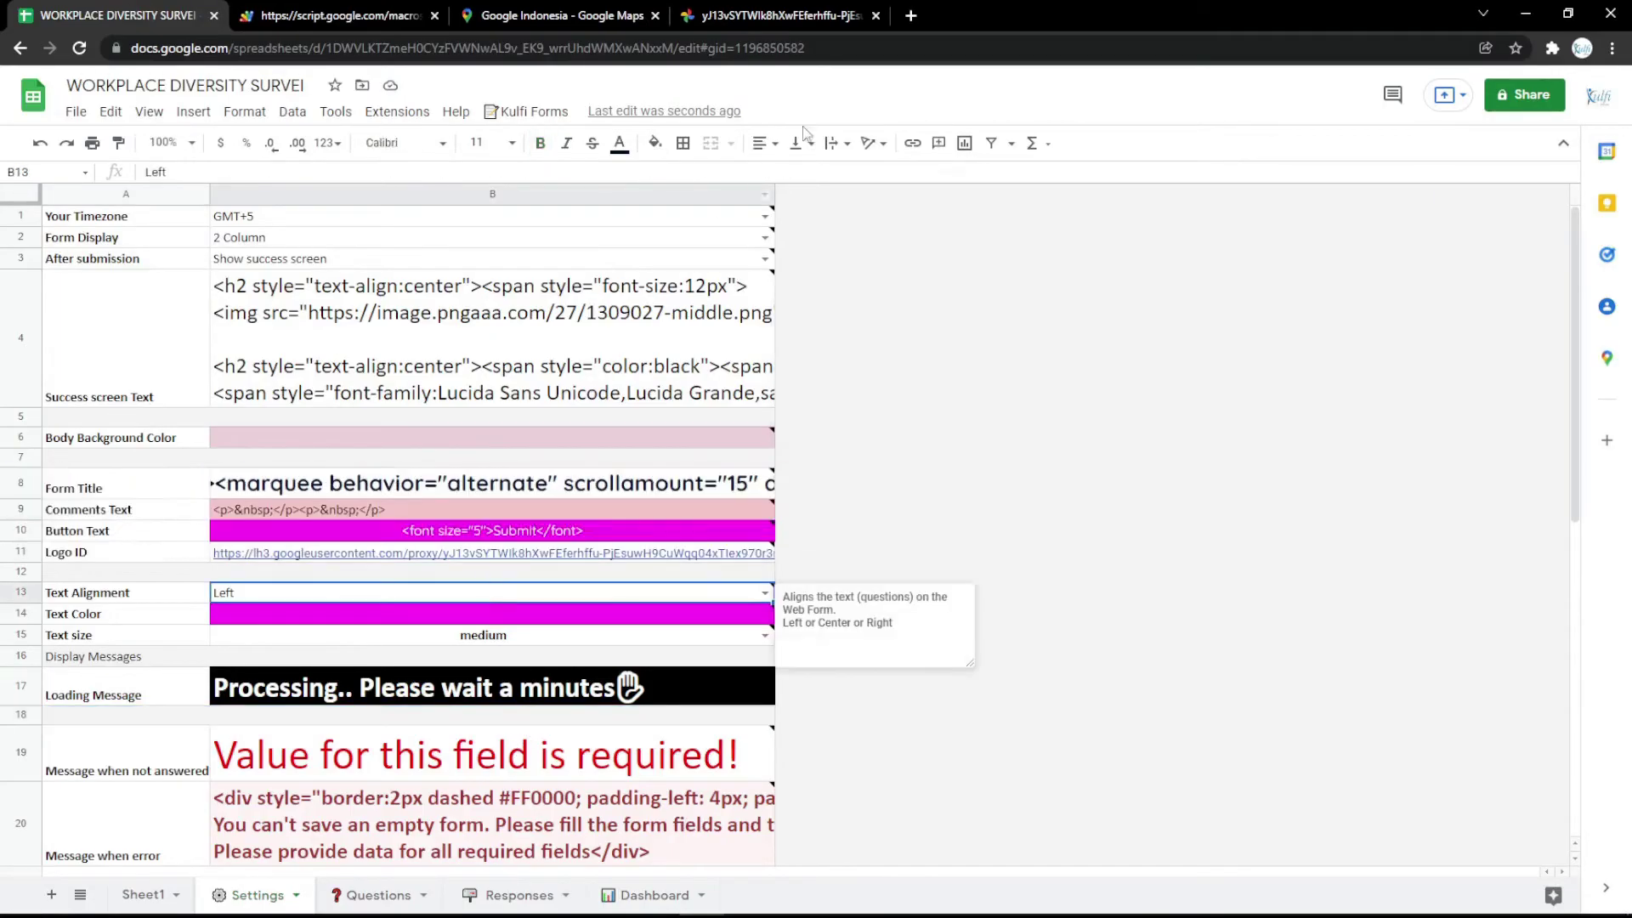
pyautogui.click(913, 15)
pyautogui.click(219, 76)
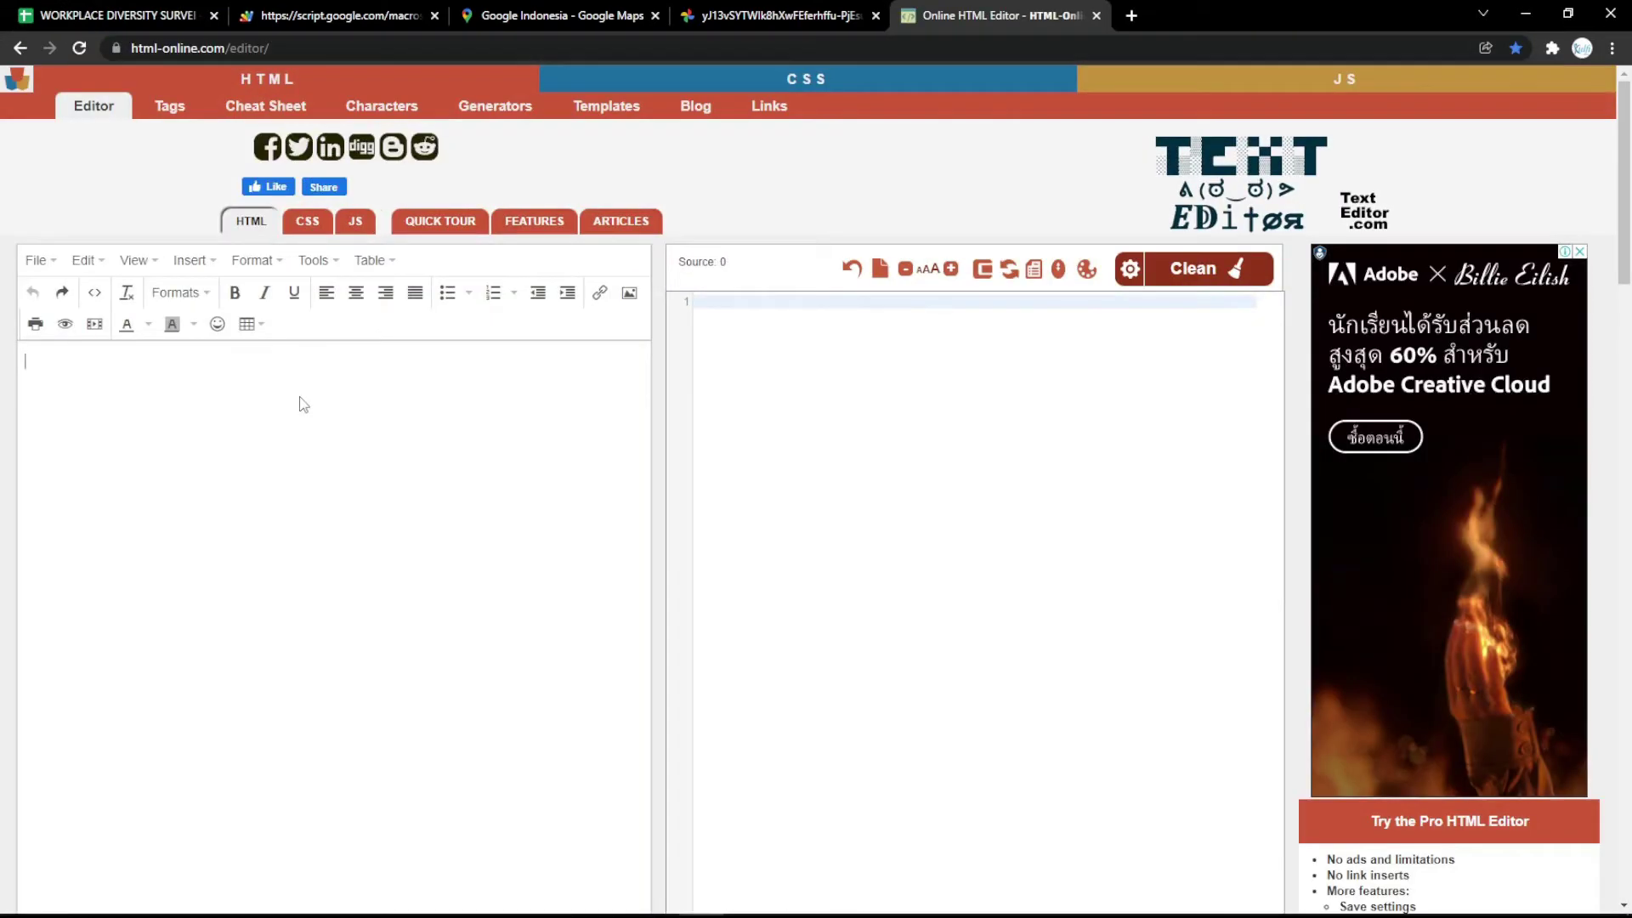
pyautogui.write('WORK D')
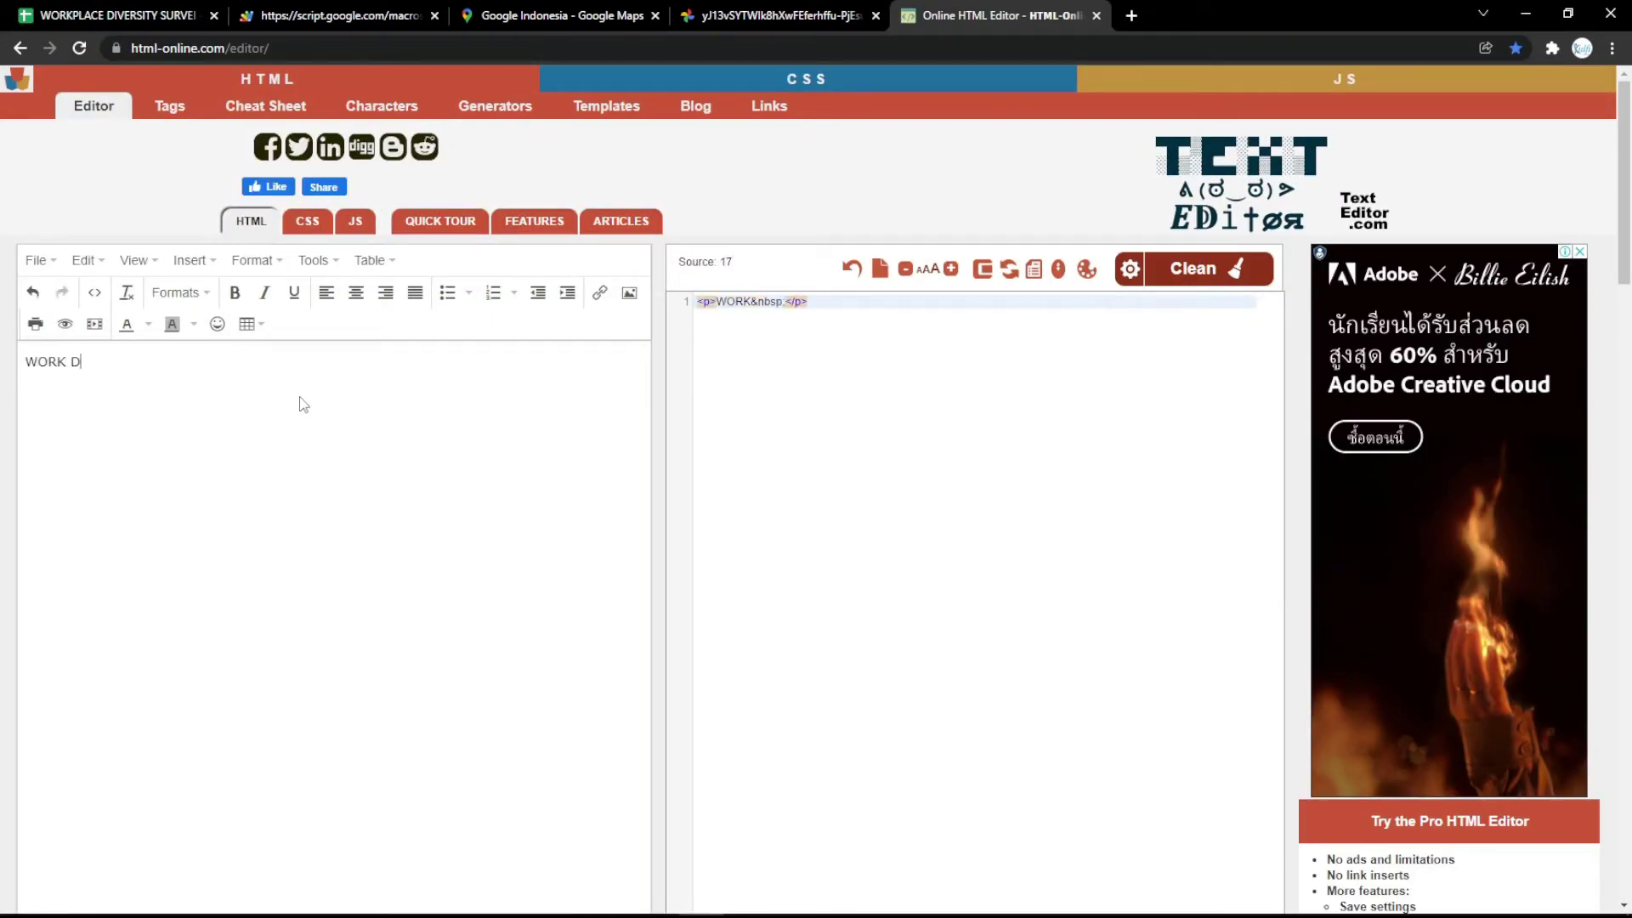
pyautogui.write('IVERSITY SURVEY')
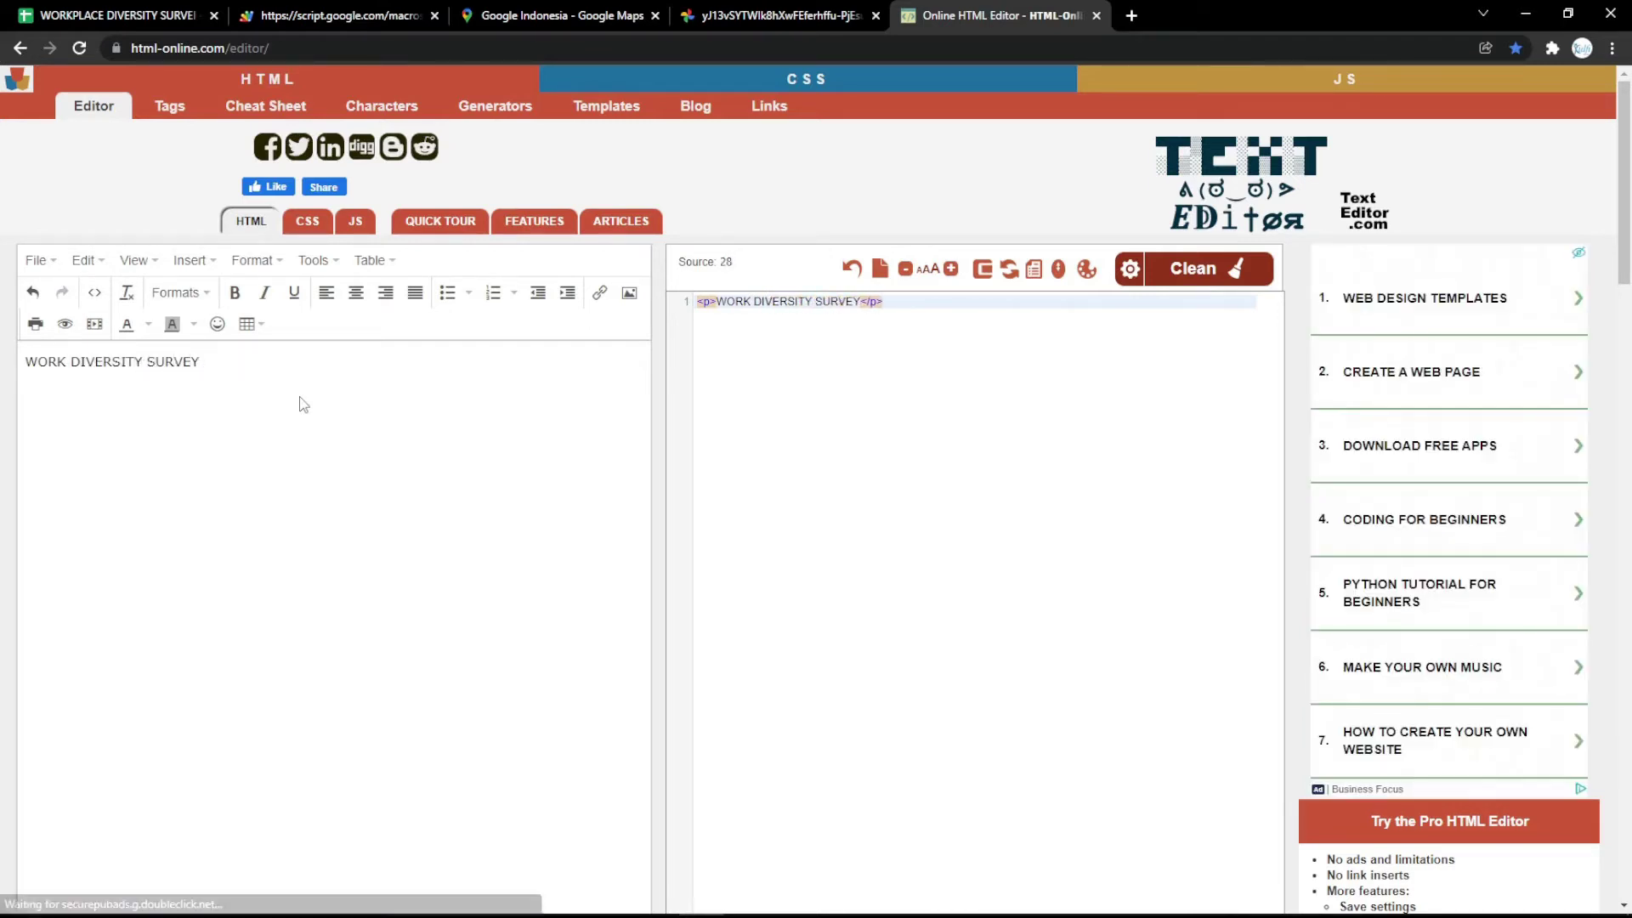
# Format the whole title as centered, bold, italic, underlined Heading 1 text in magenta (#ff00ff).
pyautogui.hotkey('ctrl', 'a')
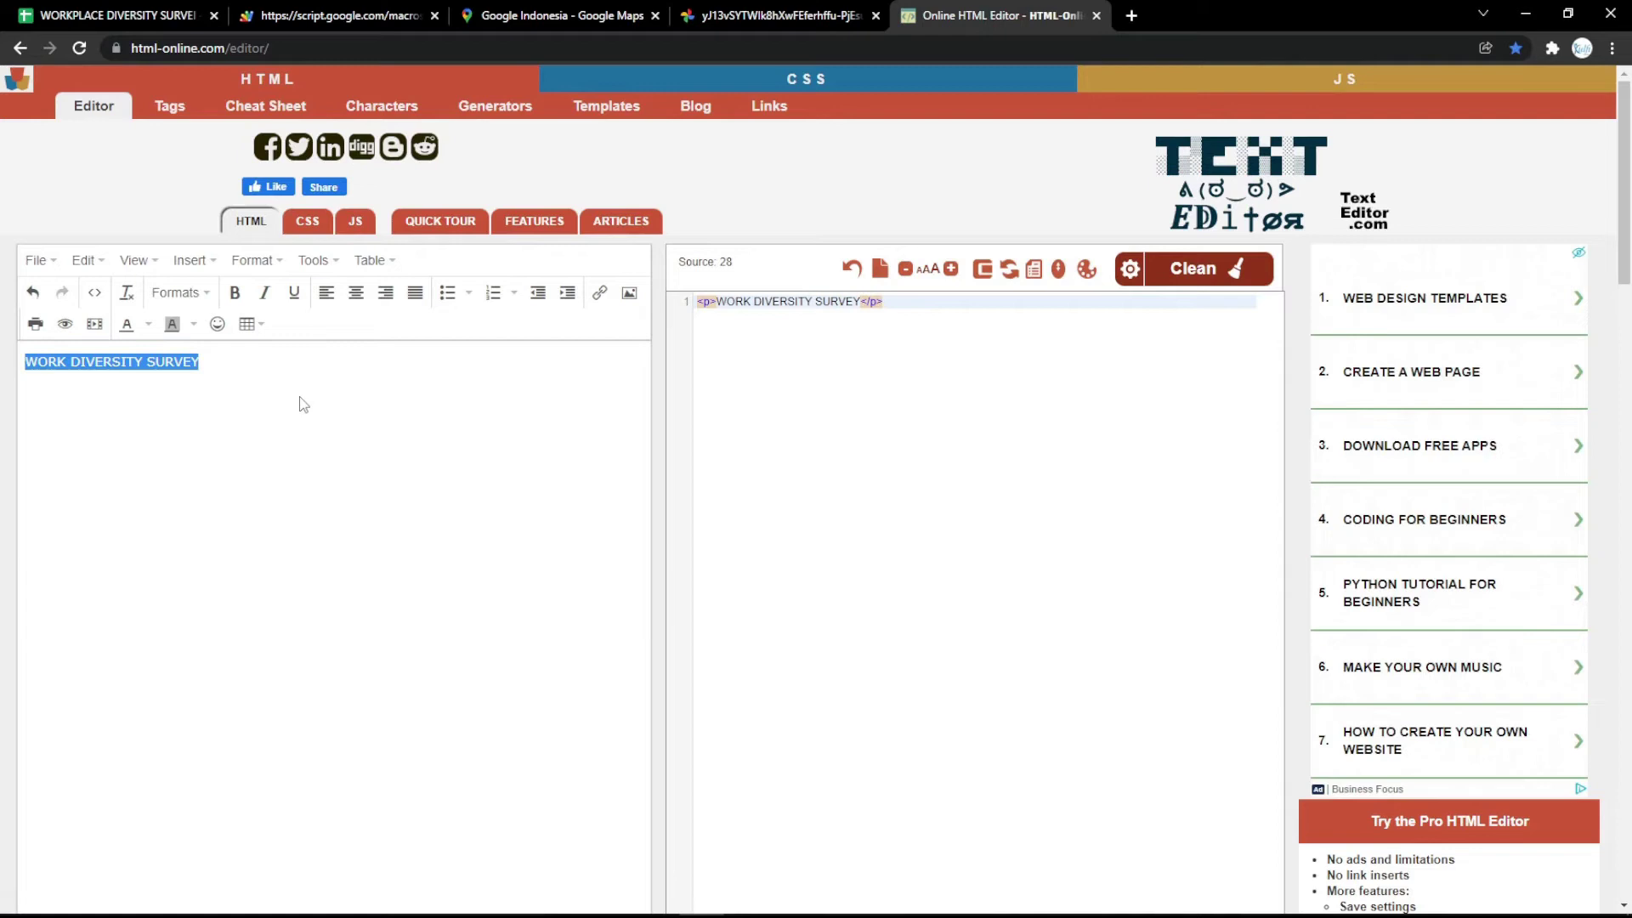
pyautogui.click(356, 292)
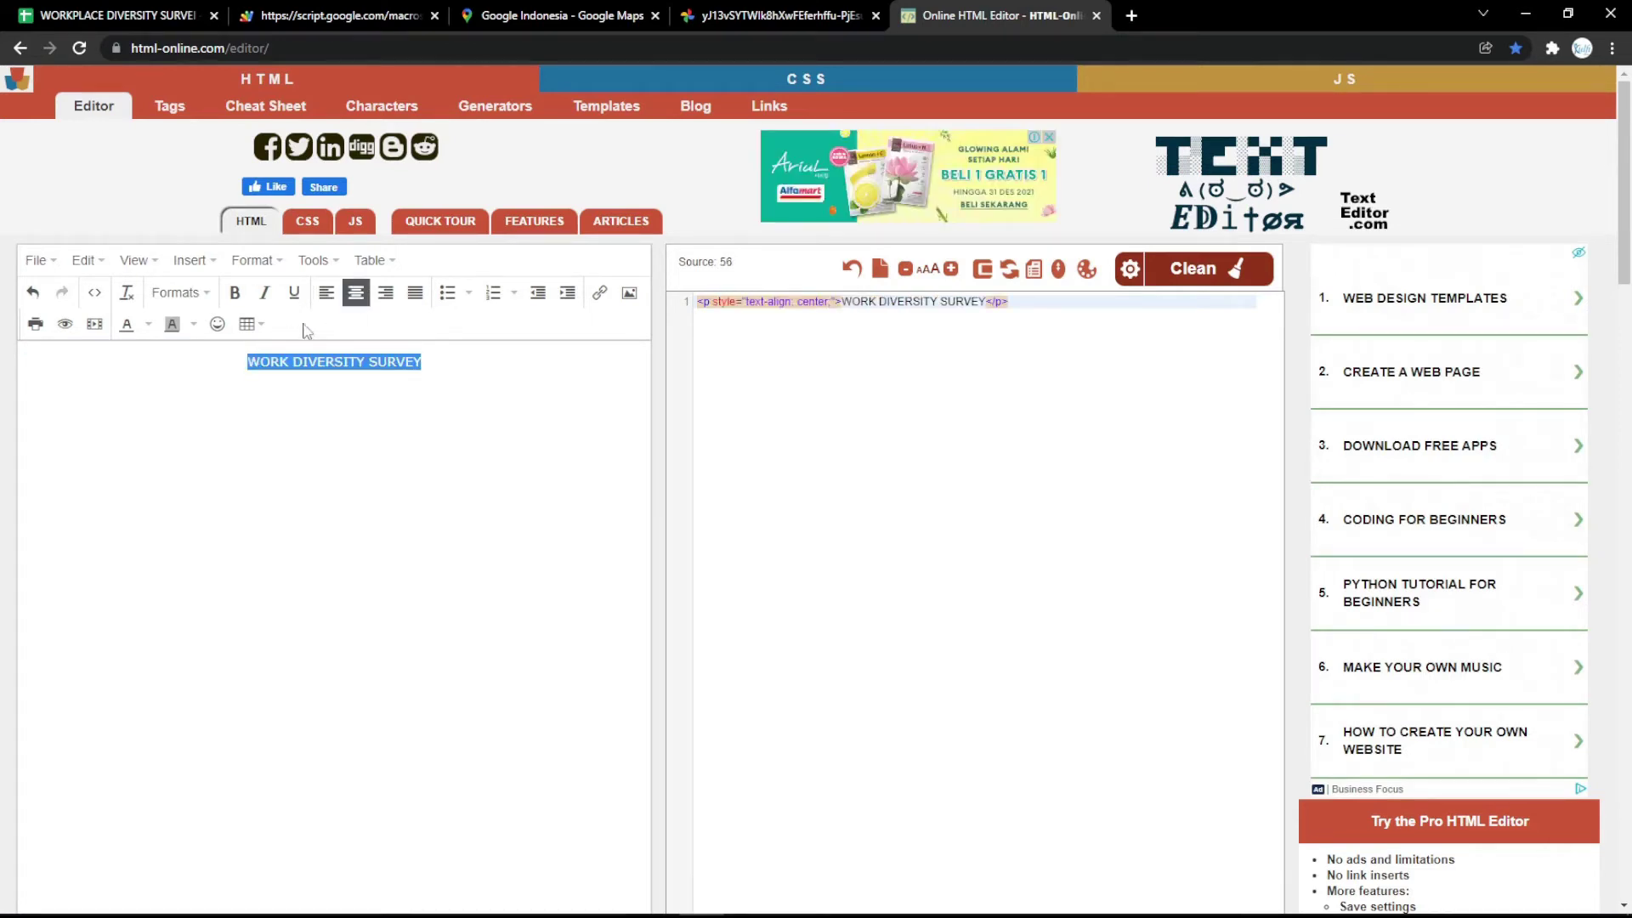
pyautogui.click(235, 293)
pyautogui.click(264, 292)
pyautogui.click(293, 292)
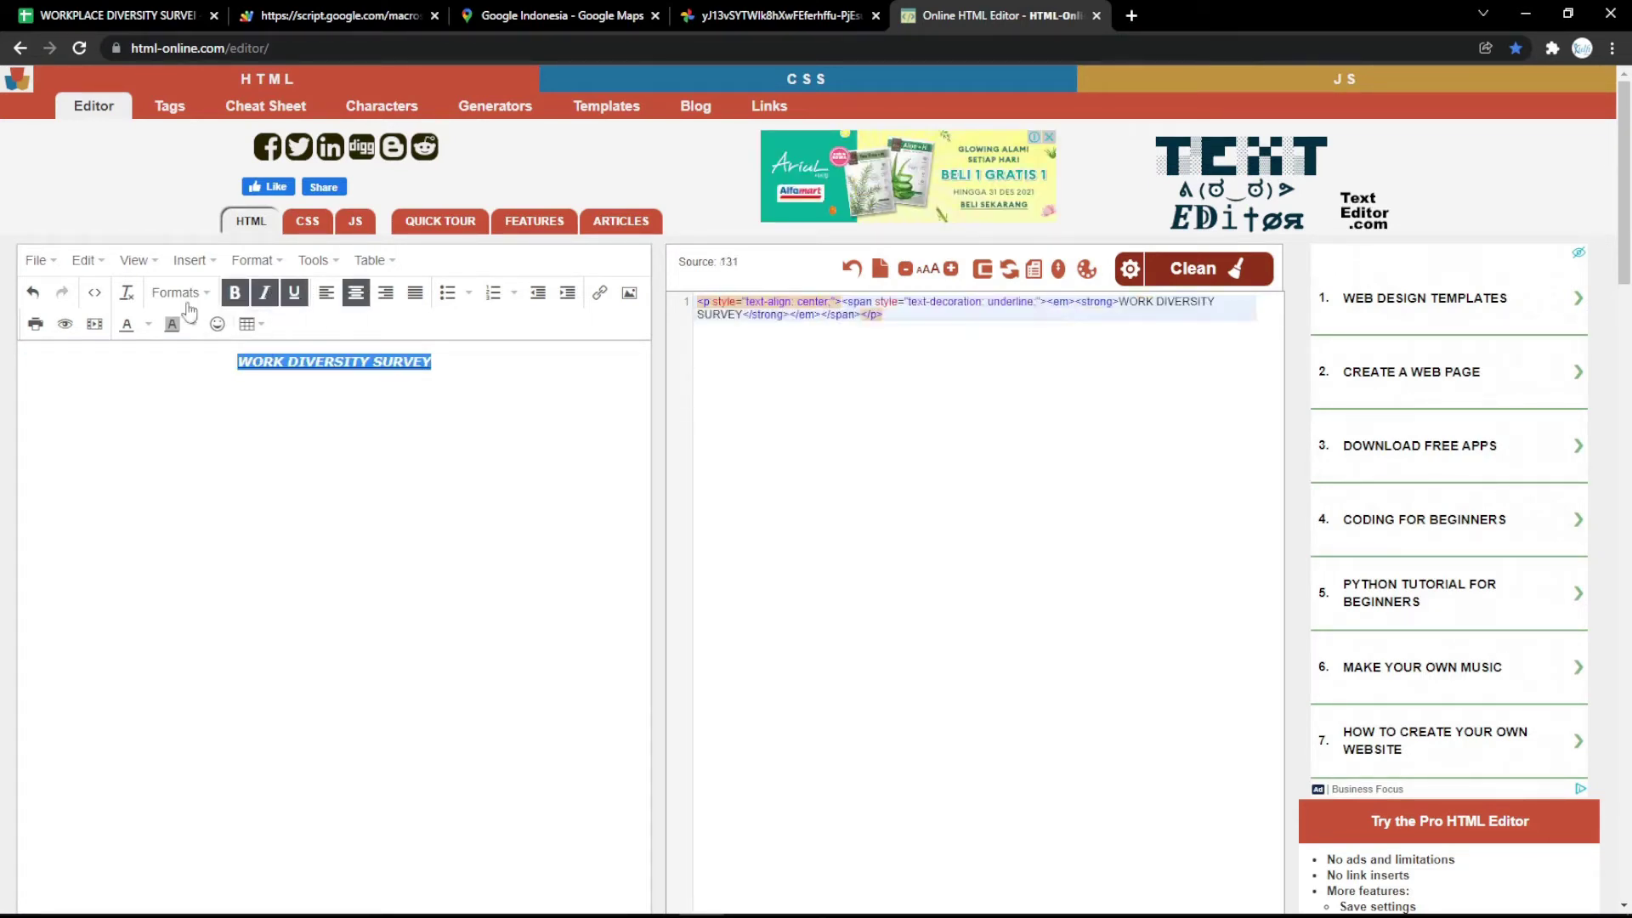
pyautogui.click(178, 292)
pyautogui.click(195, 332)
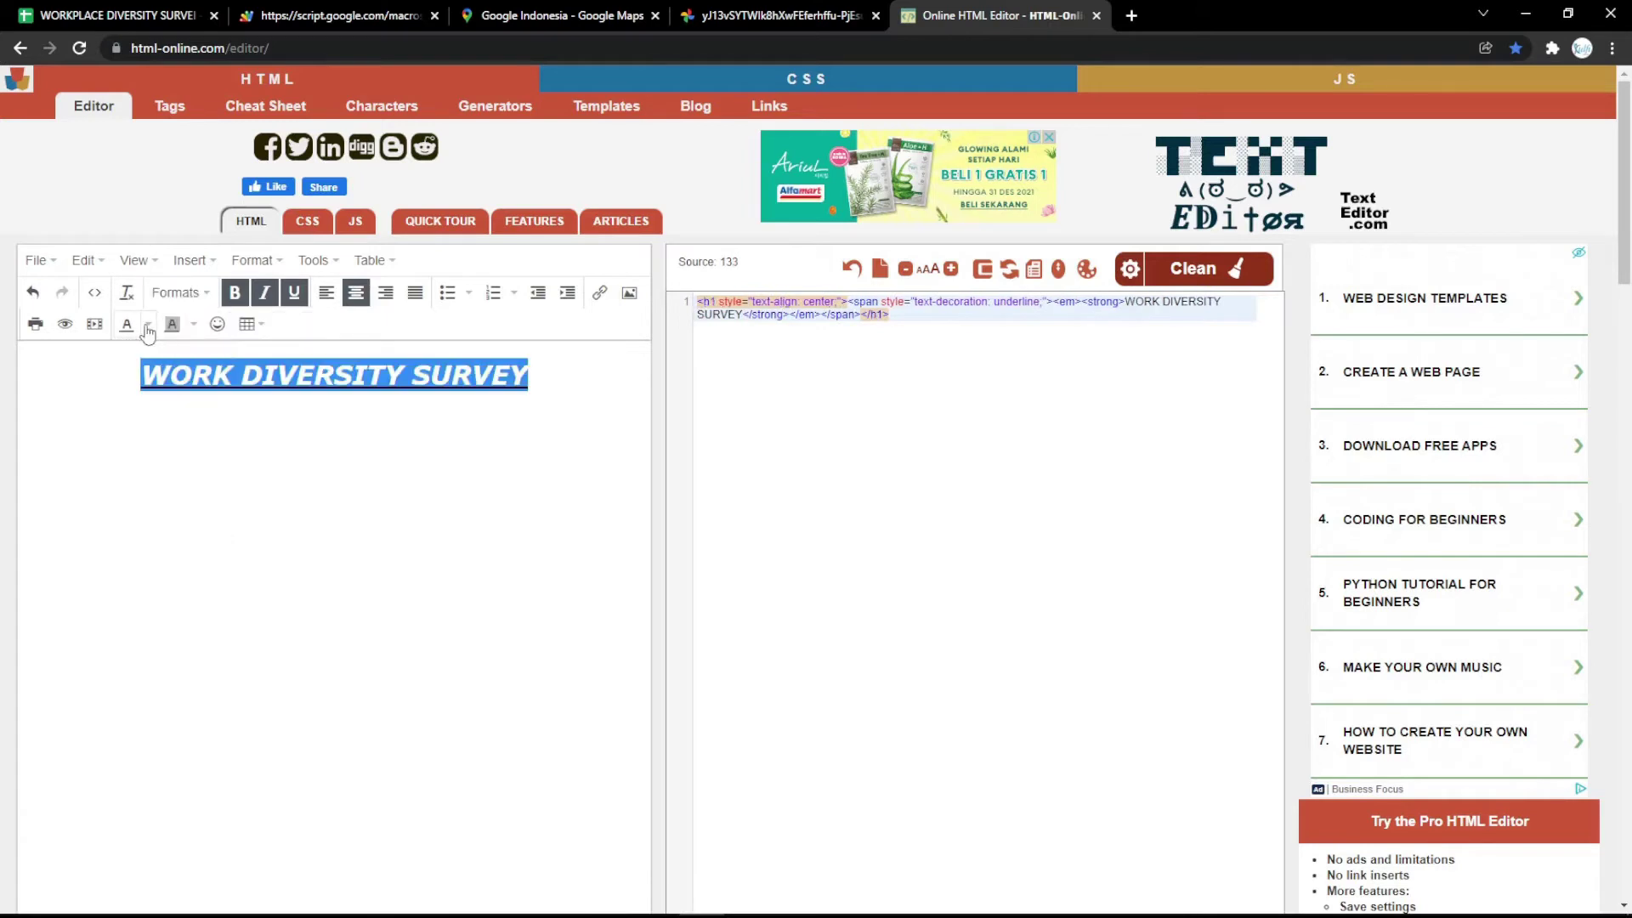
pyautogui.click(147, 324)
pyautogui.click(81, 417)
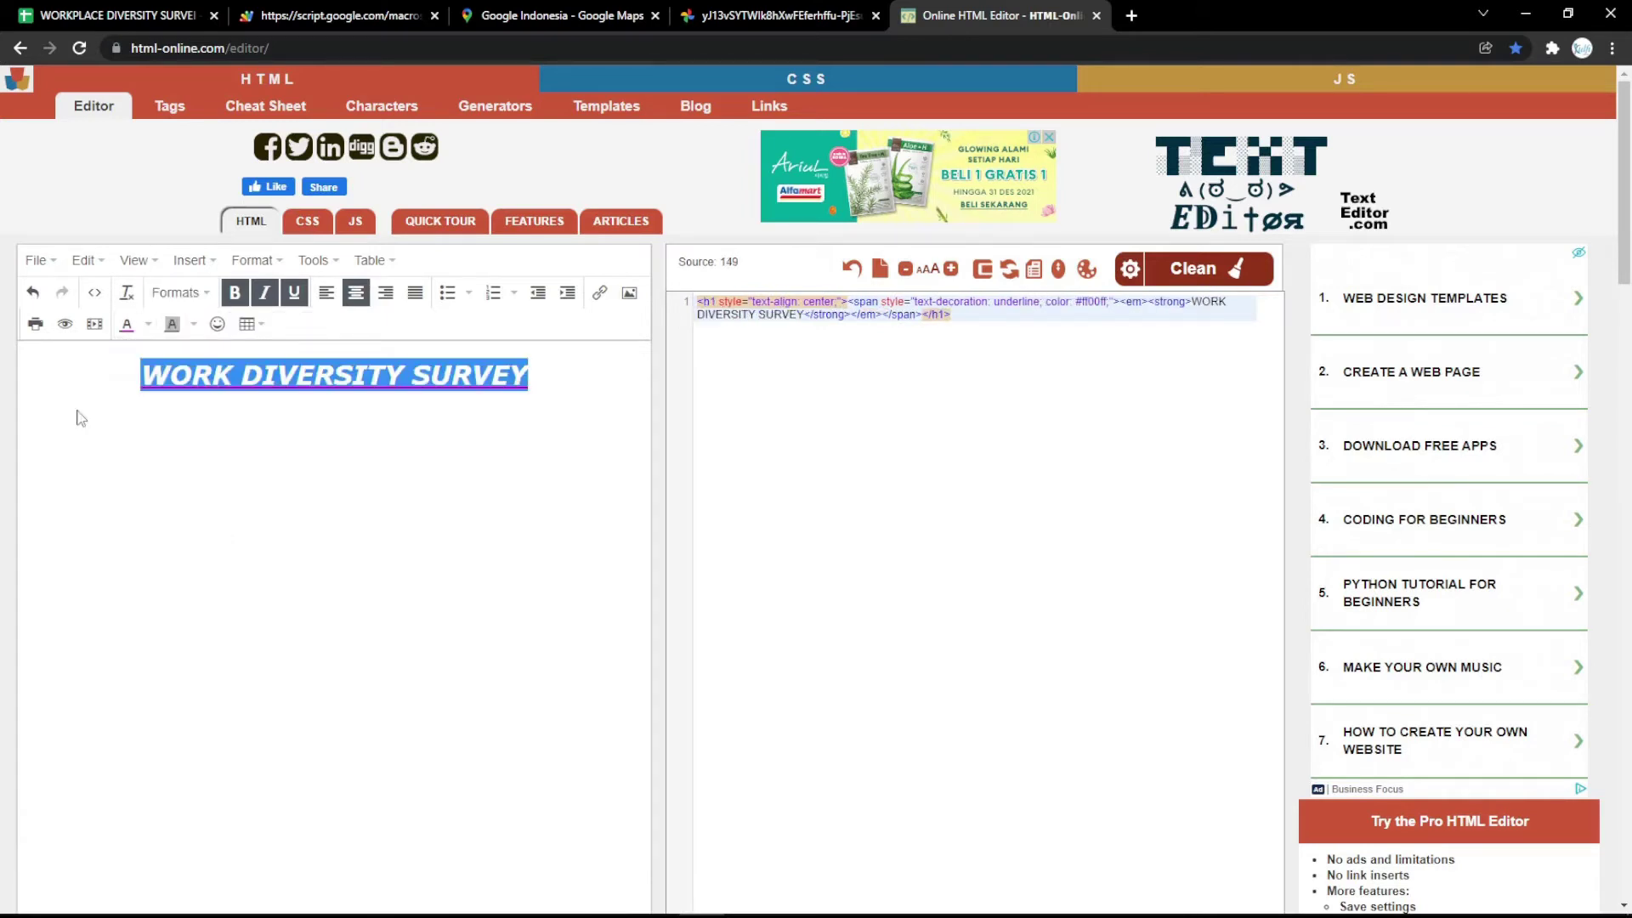
pyautogui.click(323, 366)
# Copy the generated title HTML, replace the Form Title content in the Settings sheet with it, and reload the live form.
pyautogui.moveTo(975, 321); pyautogui.dragTo(680, 316)
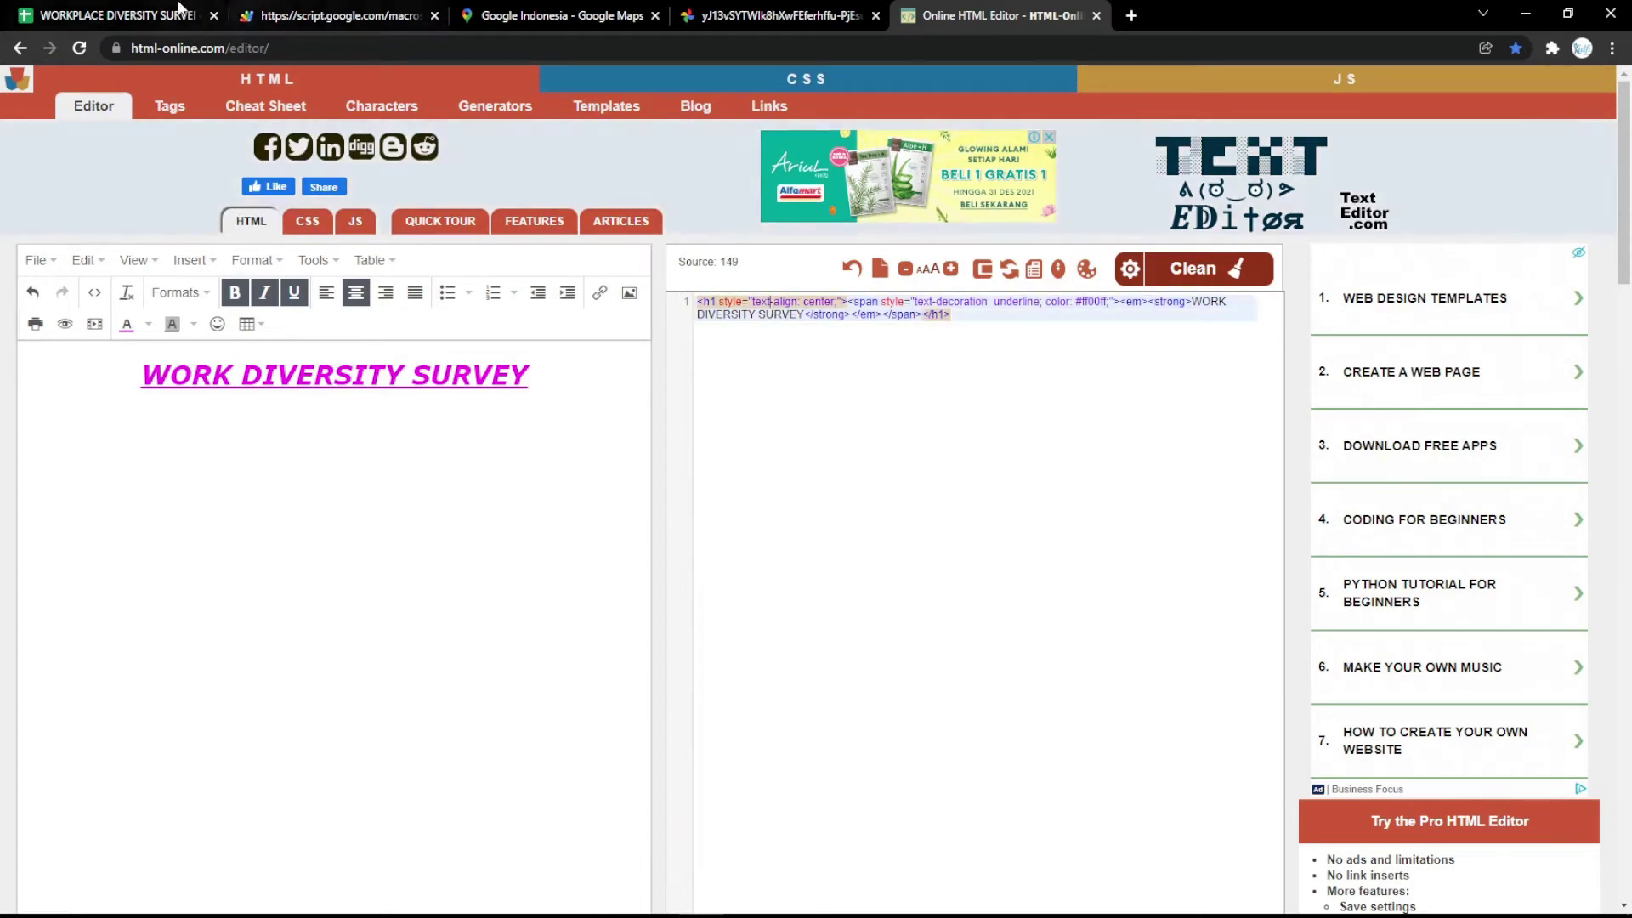
pyautogui.click(111, 15)
pyautogui.doubleClick(564, 489)
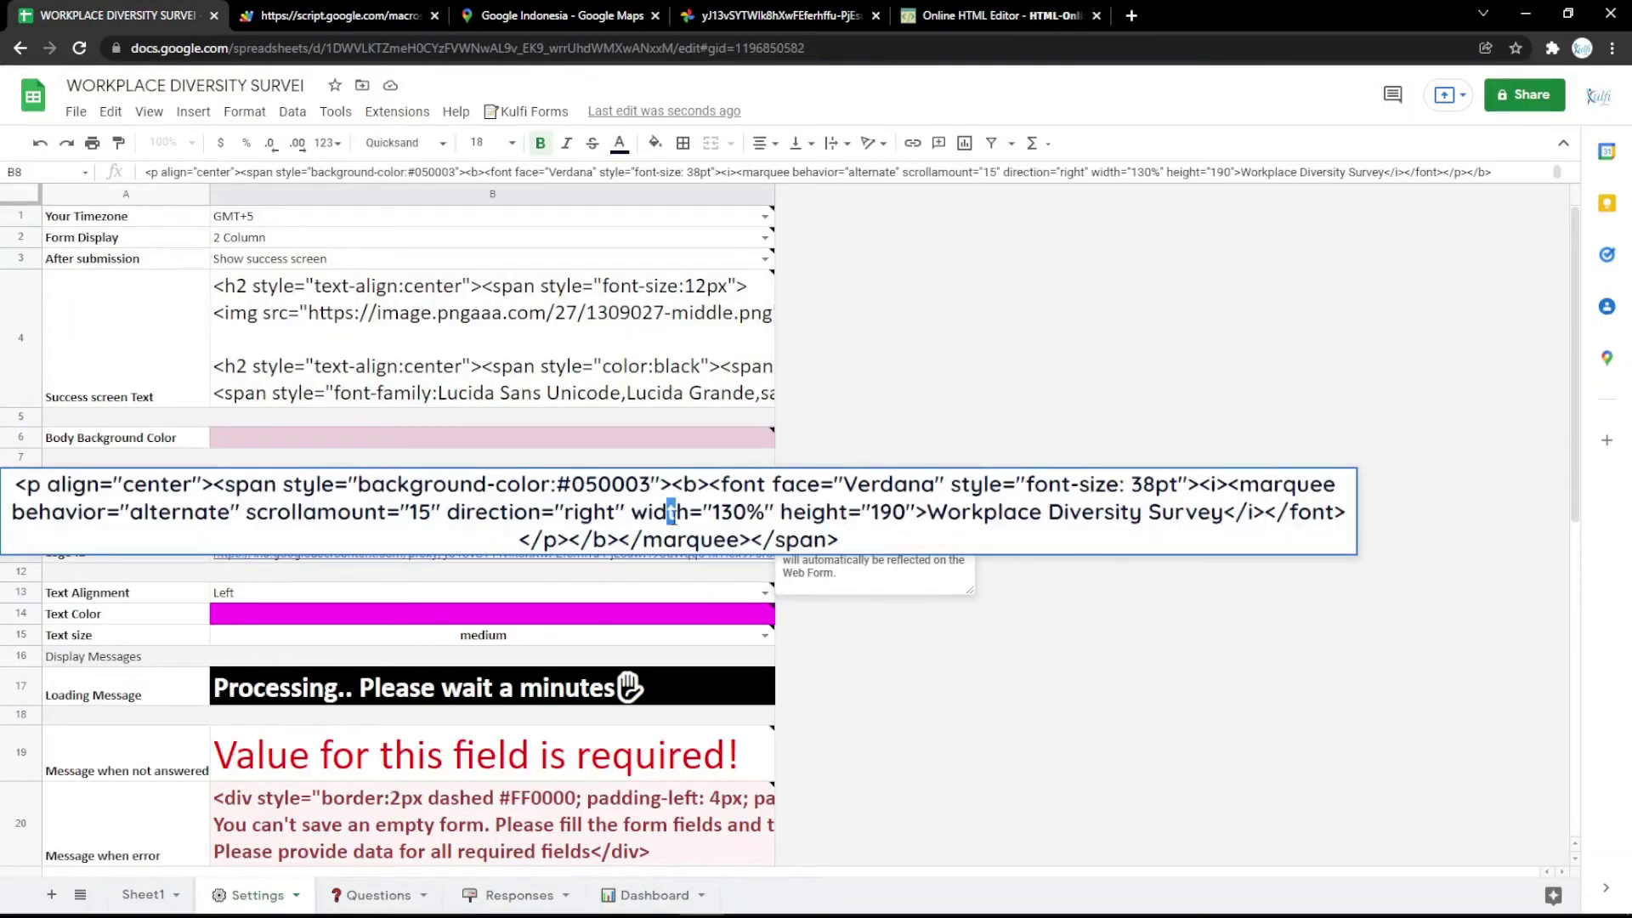
pyautogui.hotkey('ctrl', 'a')
pyautogui.write('<h1 style="text-align: center"><span style="text-decoration: underline; color: #ff00ff;"><em><strong>WORK DIVERSITY SURVEY</strong></em></span></h1>')
pyautogui.click(668, 418)
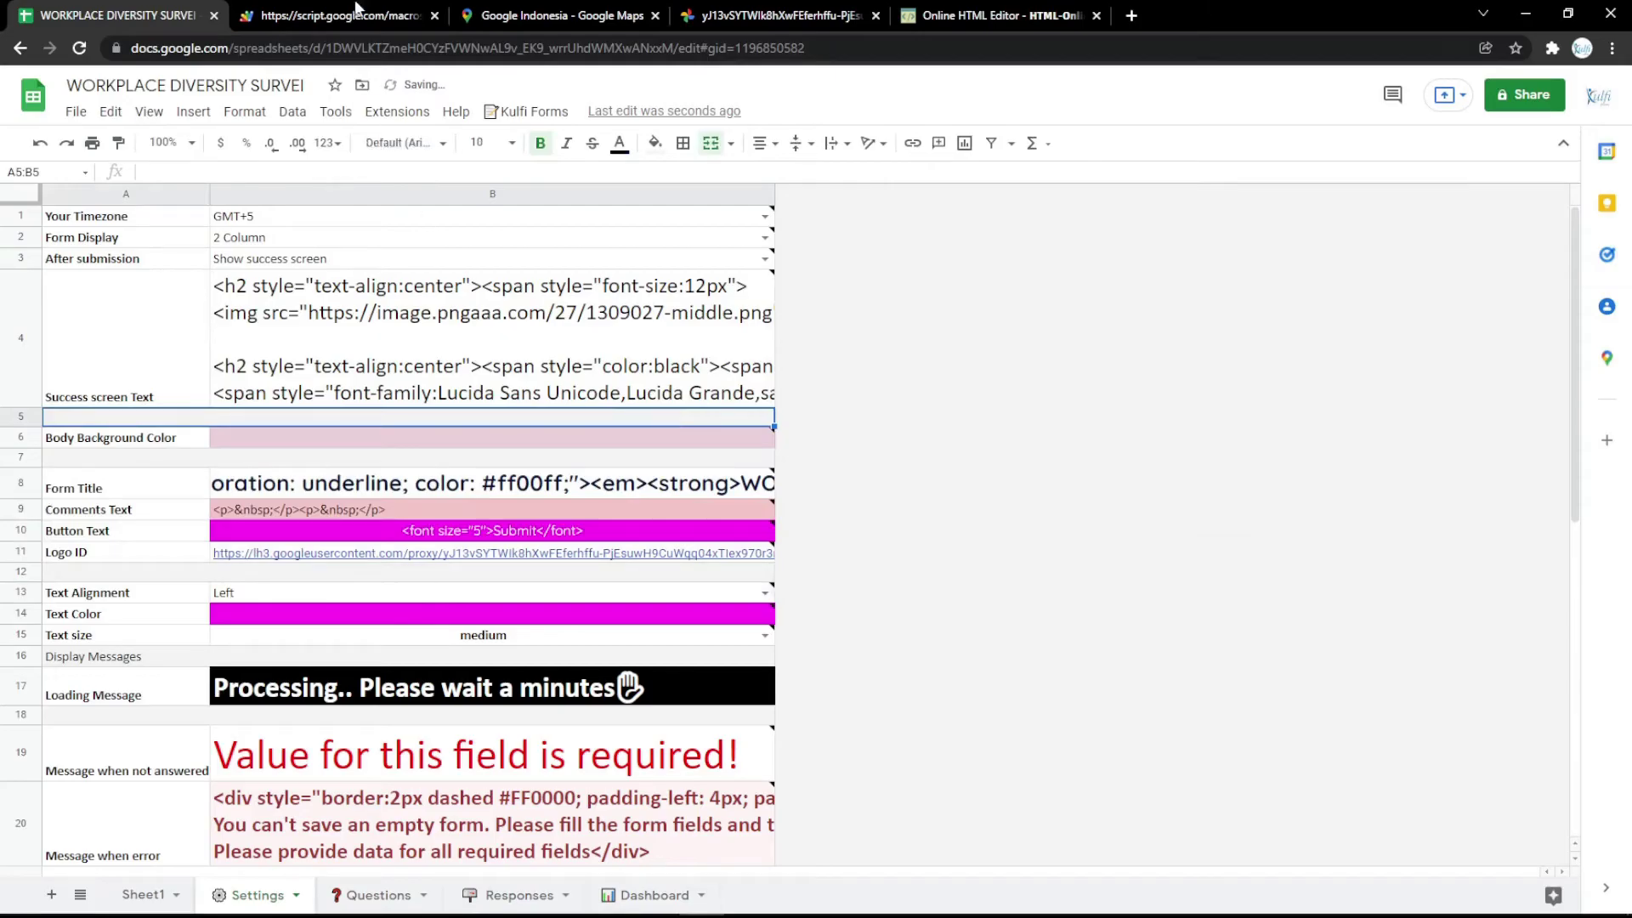
pyautogui.click(357, 15)
pyautogui.press('F5')
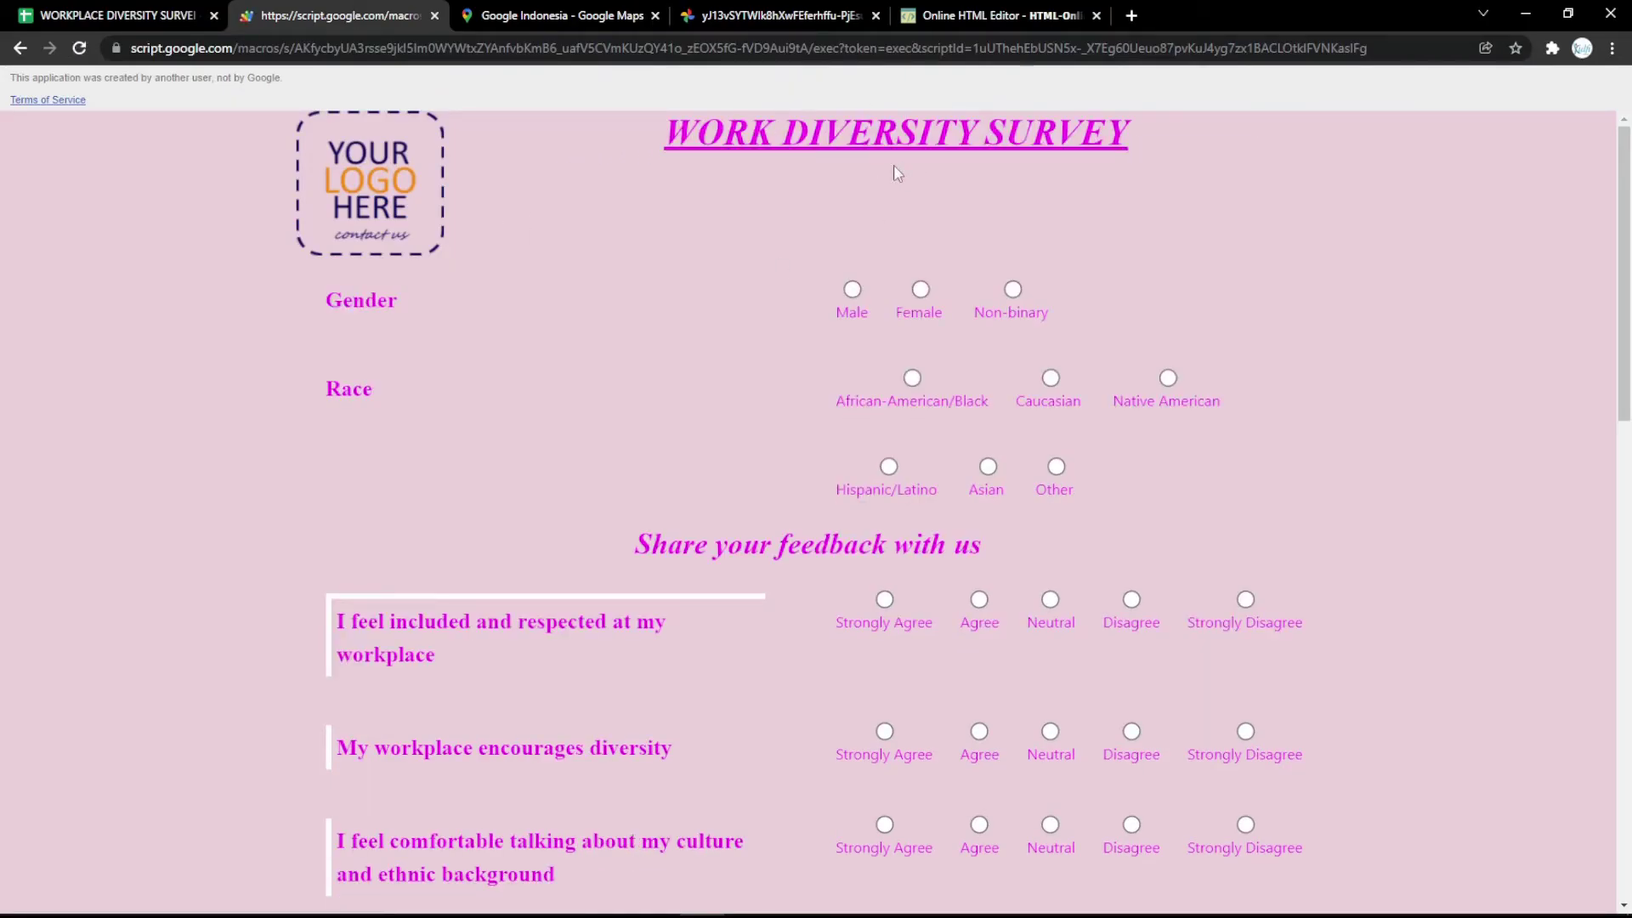
# From the Responses sheet, go to Google Keep, copy the TRANSPOSE formula in the RESPONSES note, and return to the sheet.
pyautogui.click(119, 15)
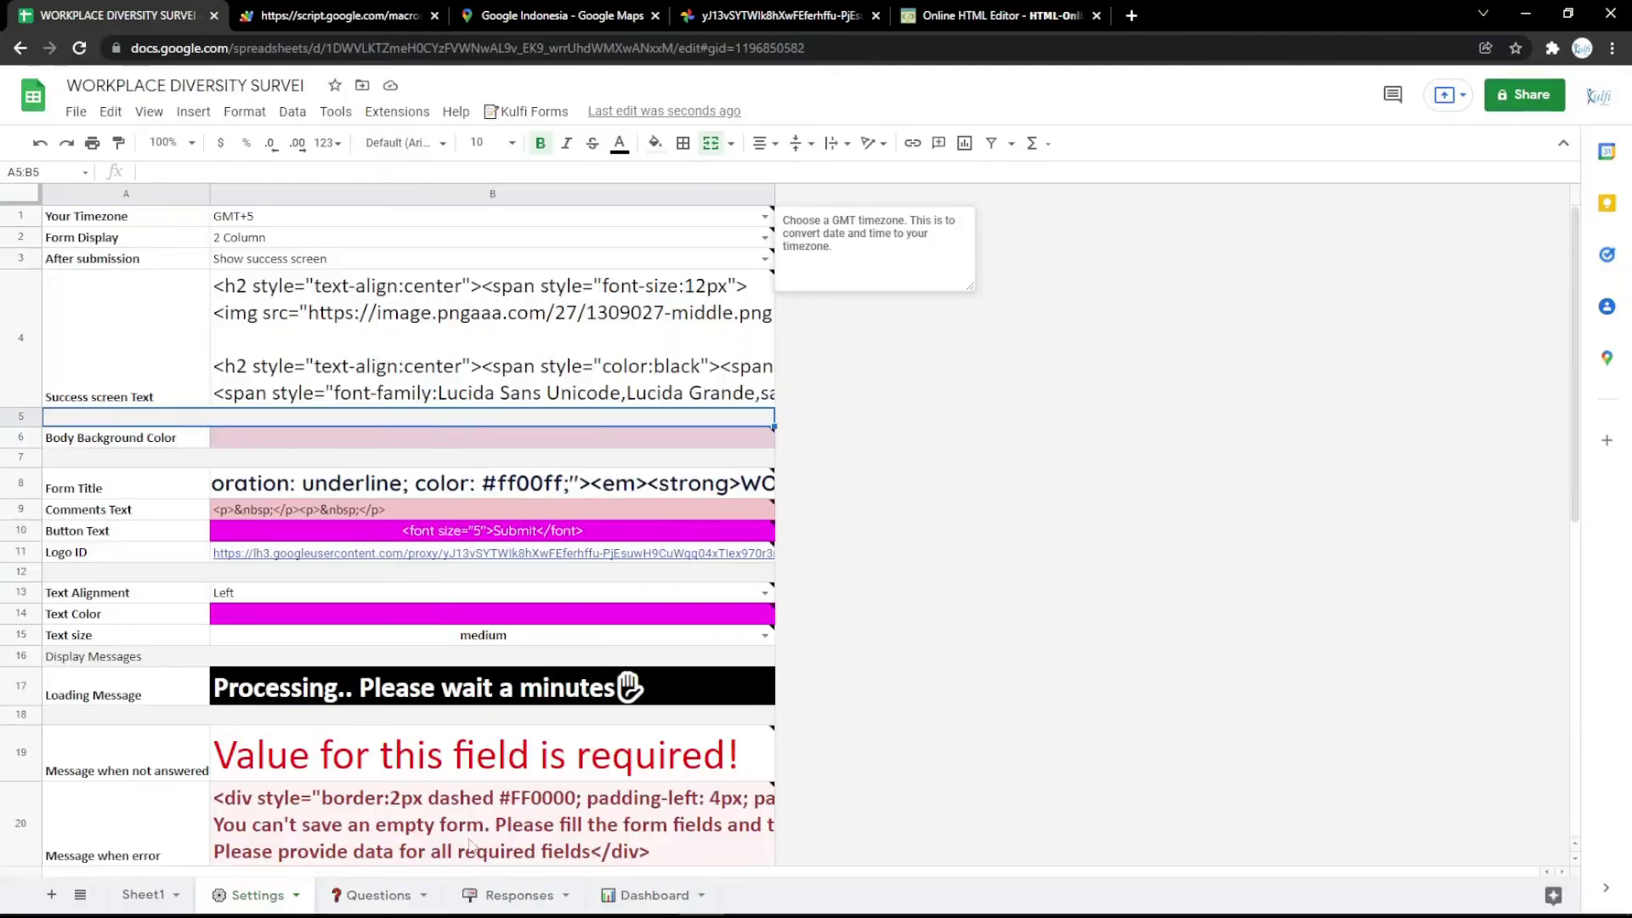
pyautogui.click(507, 895)
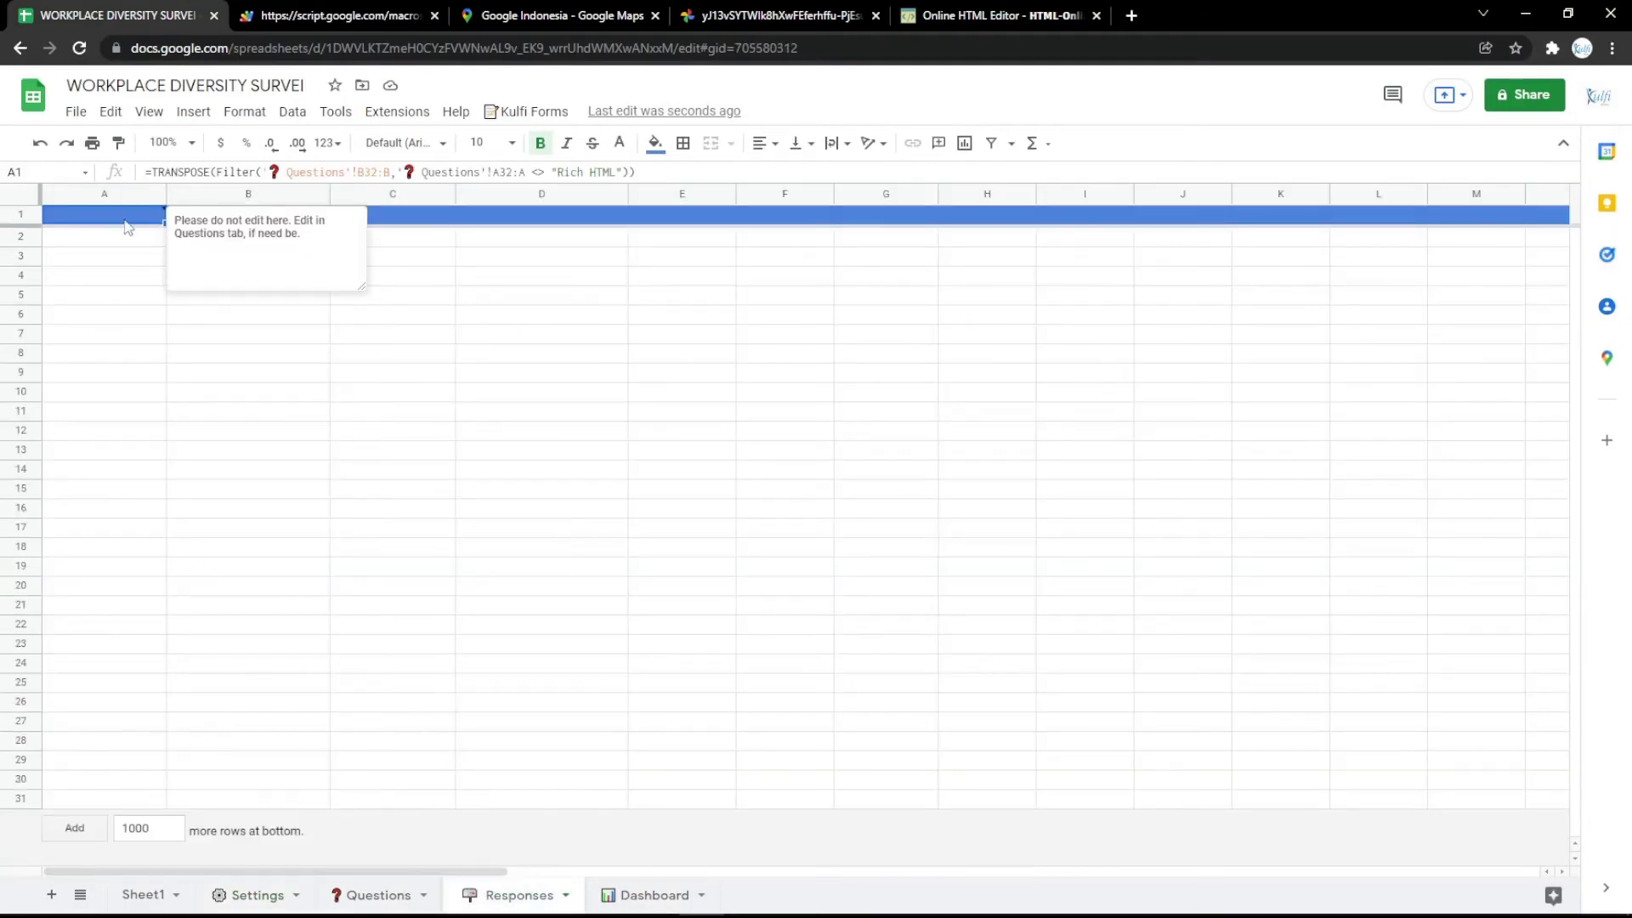
pyautogui.click(1130, 15)
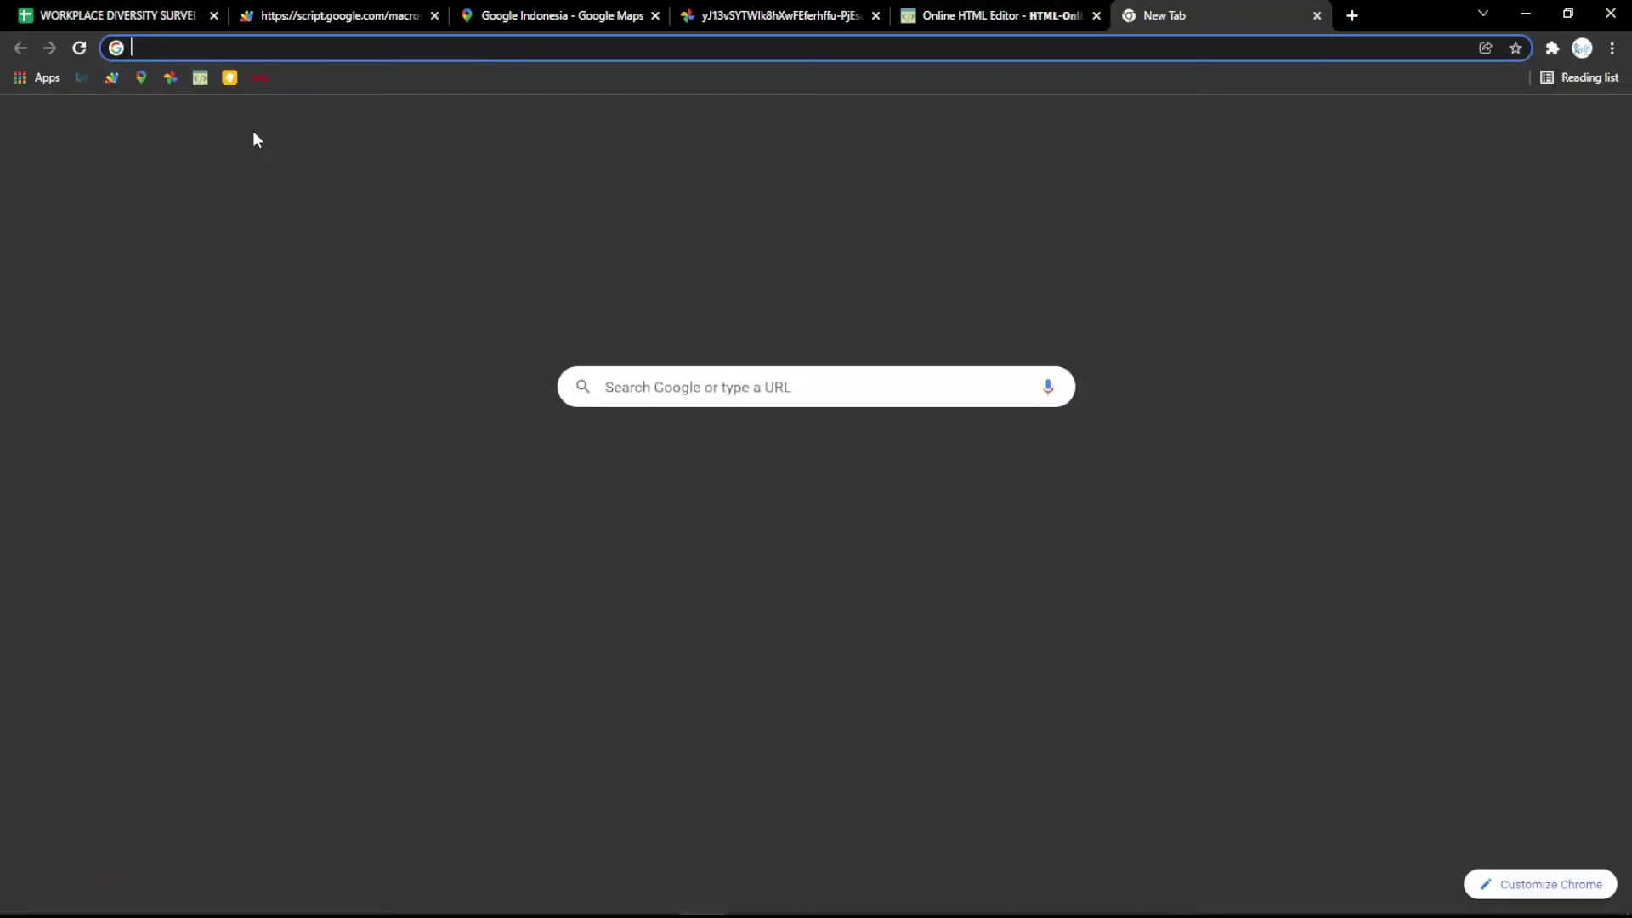
pyautogui.click(230, 79)
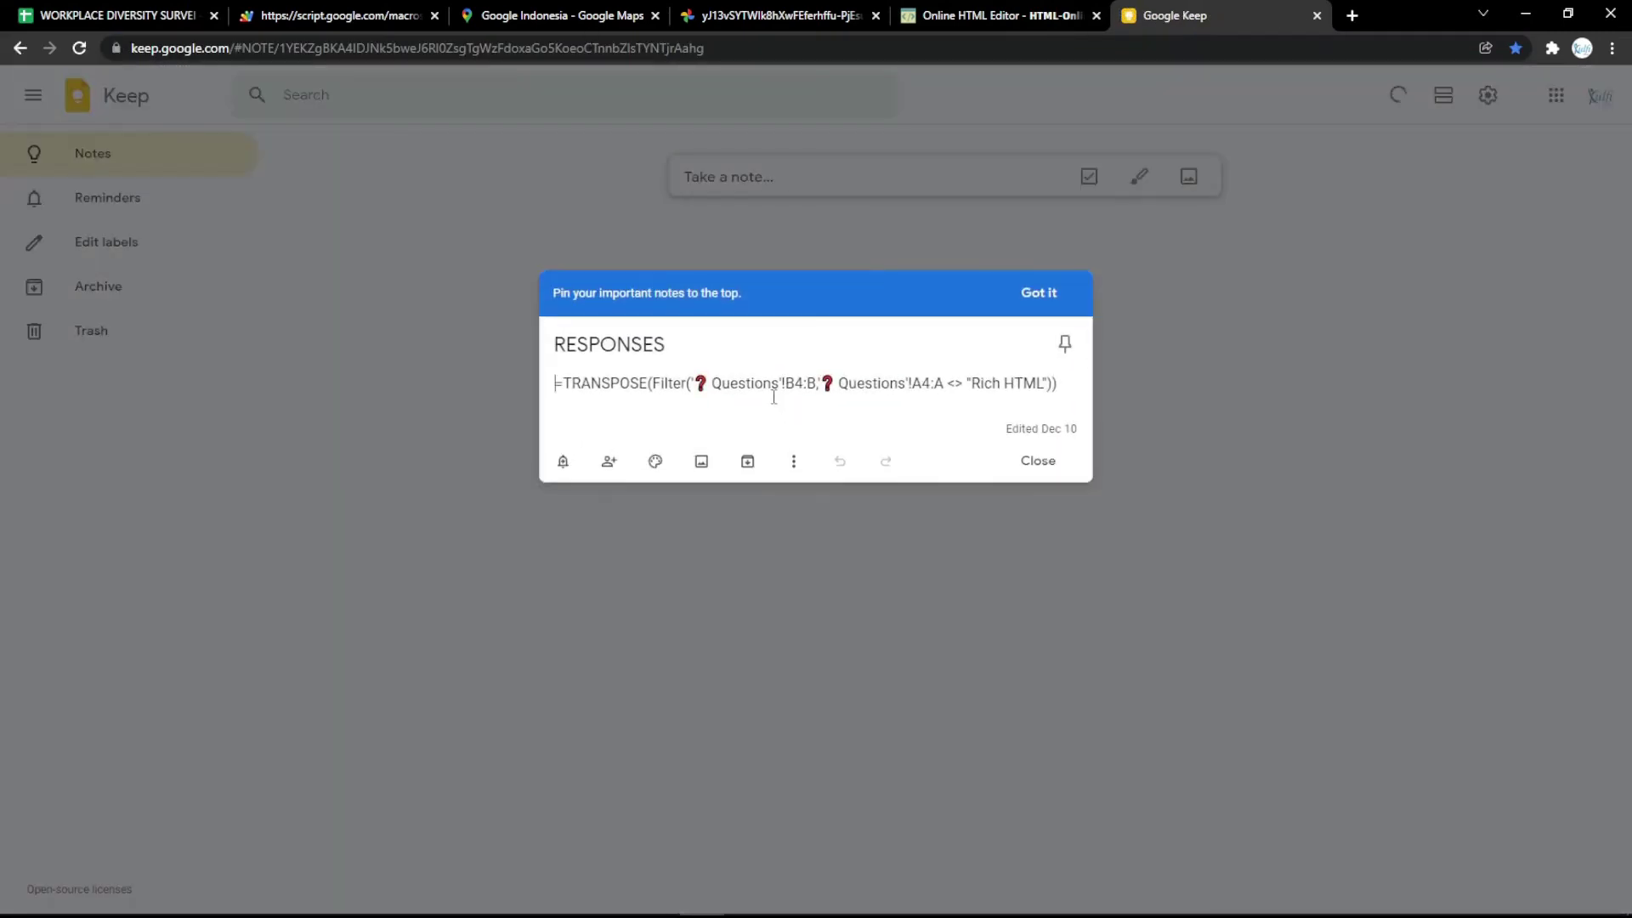
pyautogui.hotkey('ctrl', 'a')
pyautogui.hotkey('ctrl', 'c')
pyautogui.click(134, 15)
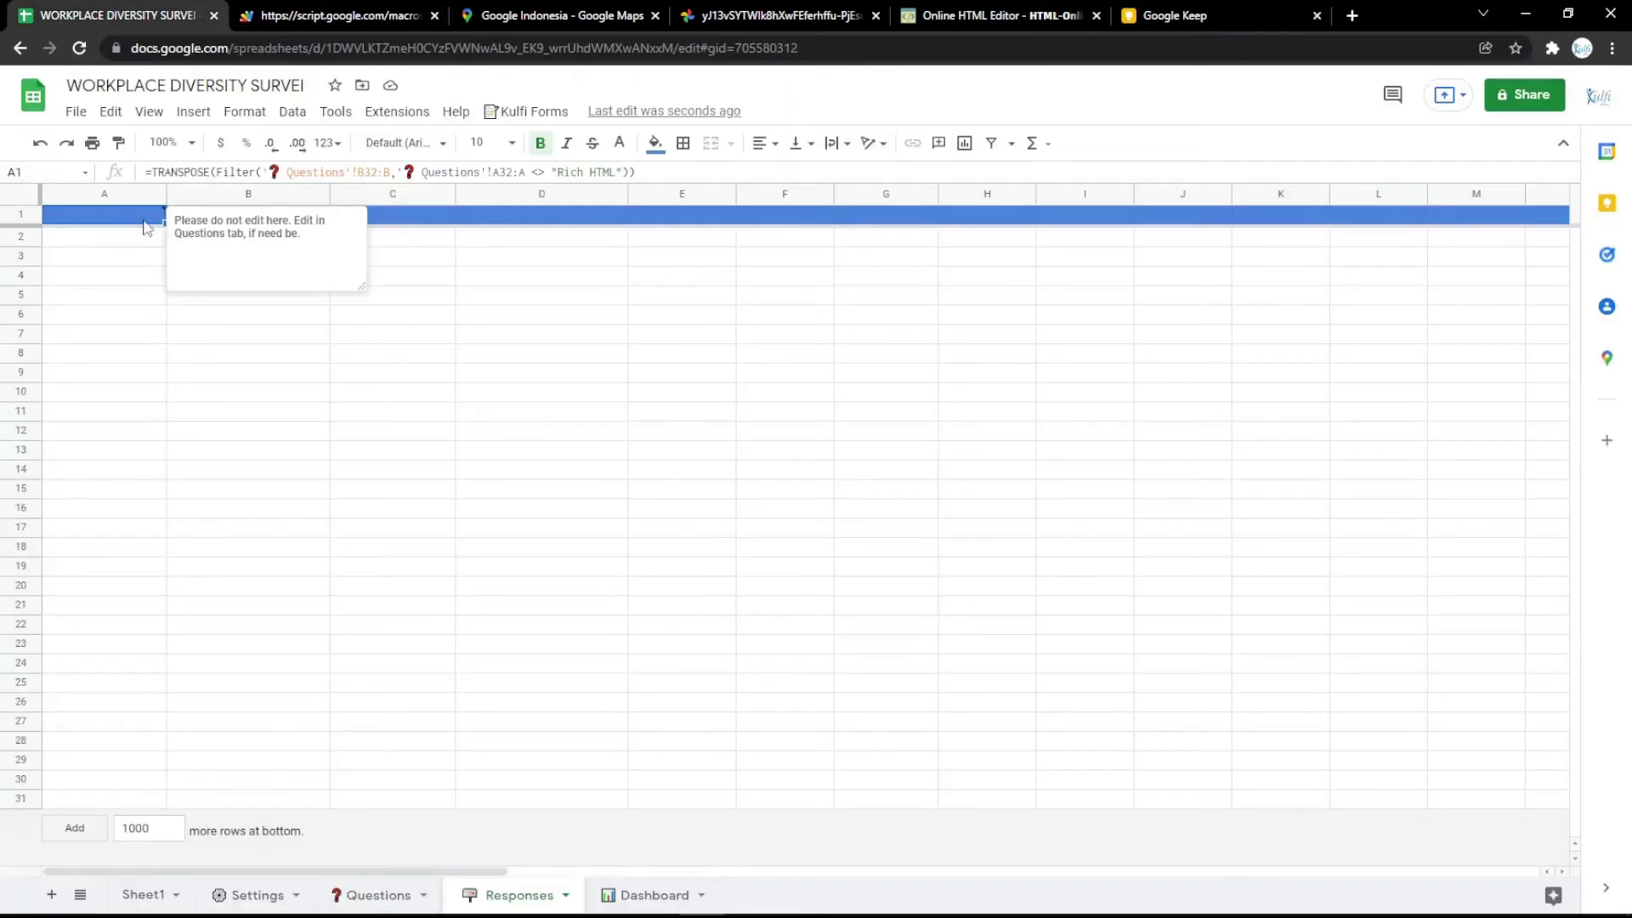
# Replace the header formula in cell A1 of the Responses sheet with the copied TRANSPOSE formula.
pyautogui.doubleClick(145, 219)
pyautogui.hotkey('ctrl', 'a')
pyautogui.hotkey('ctrl', 'v')
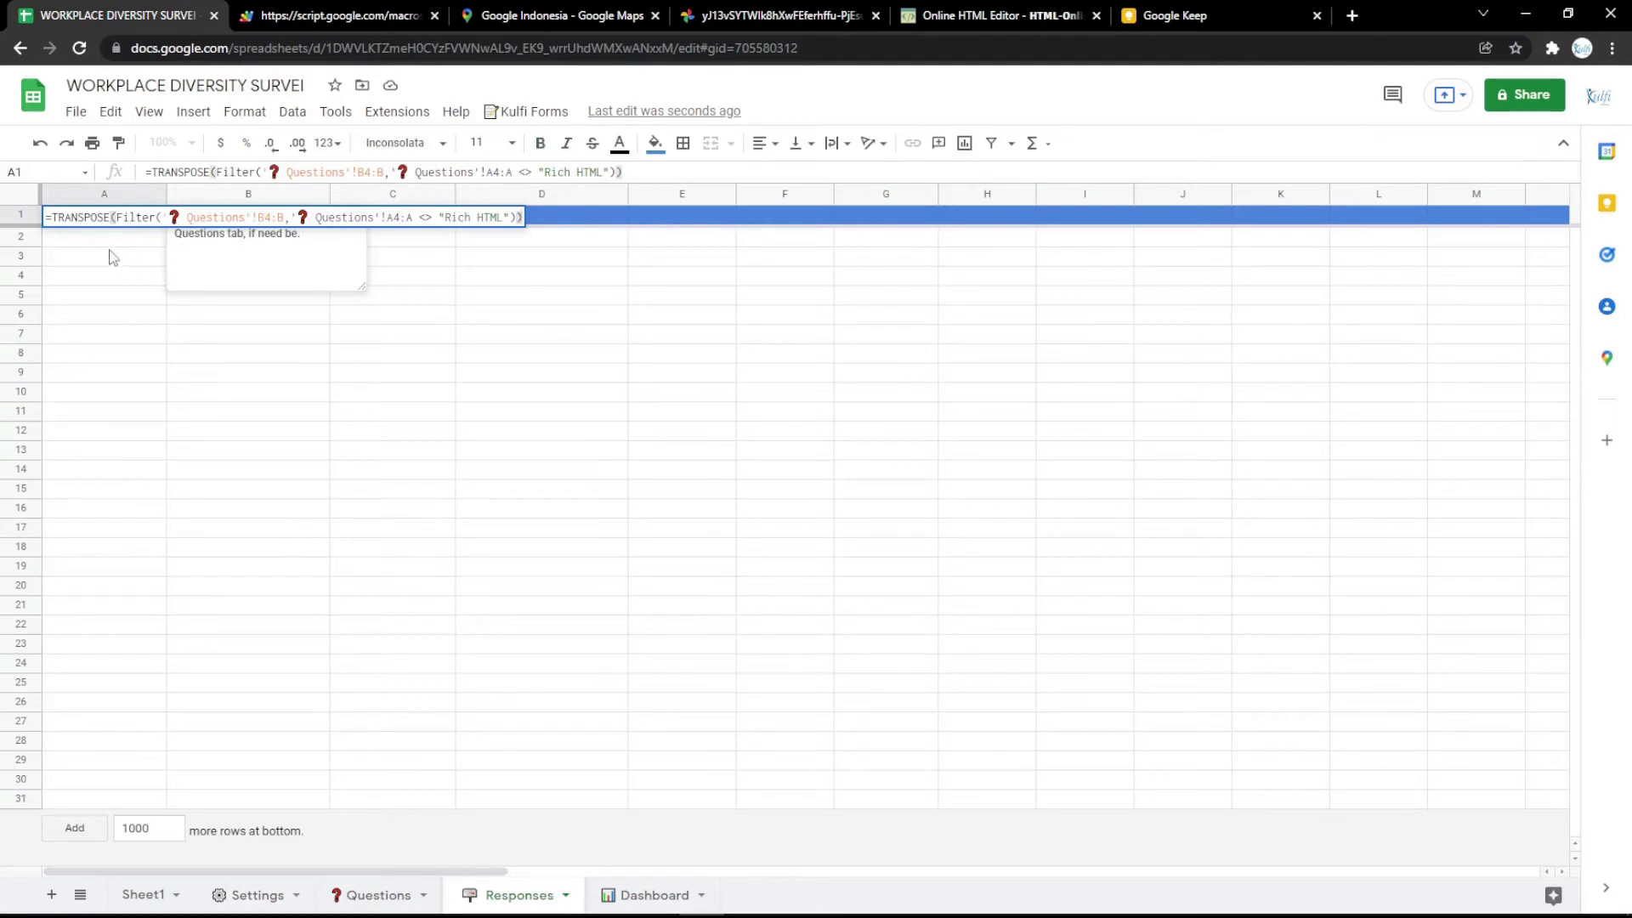
pyautogui.press('Return')
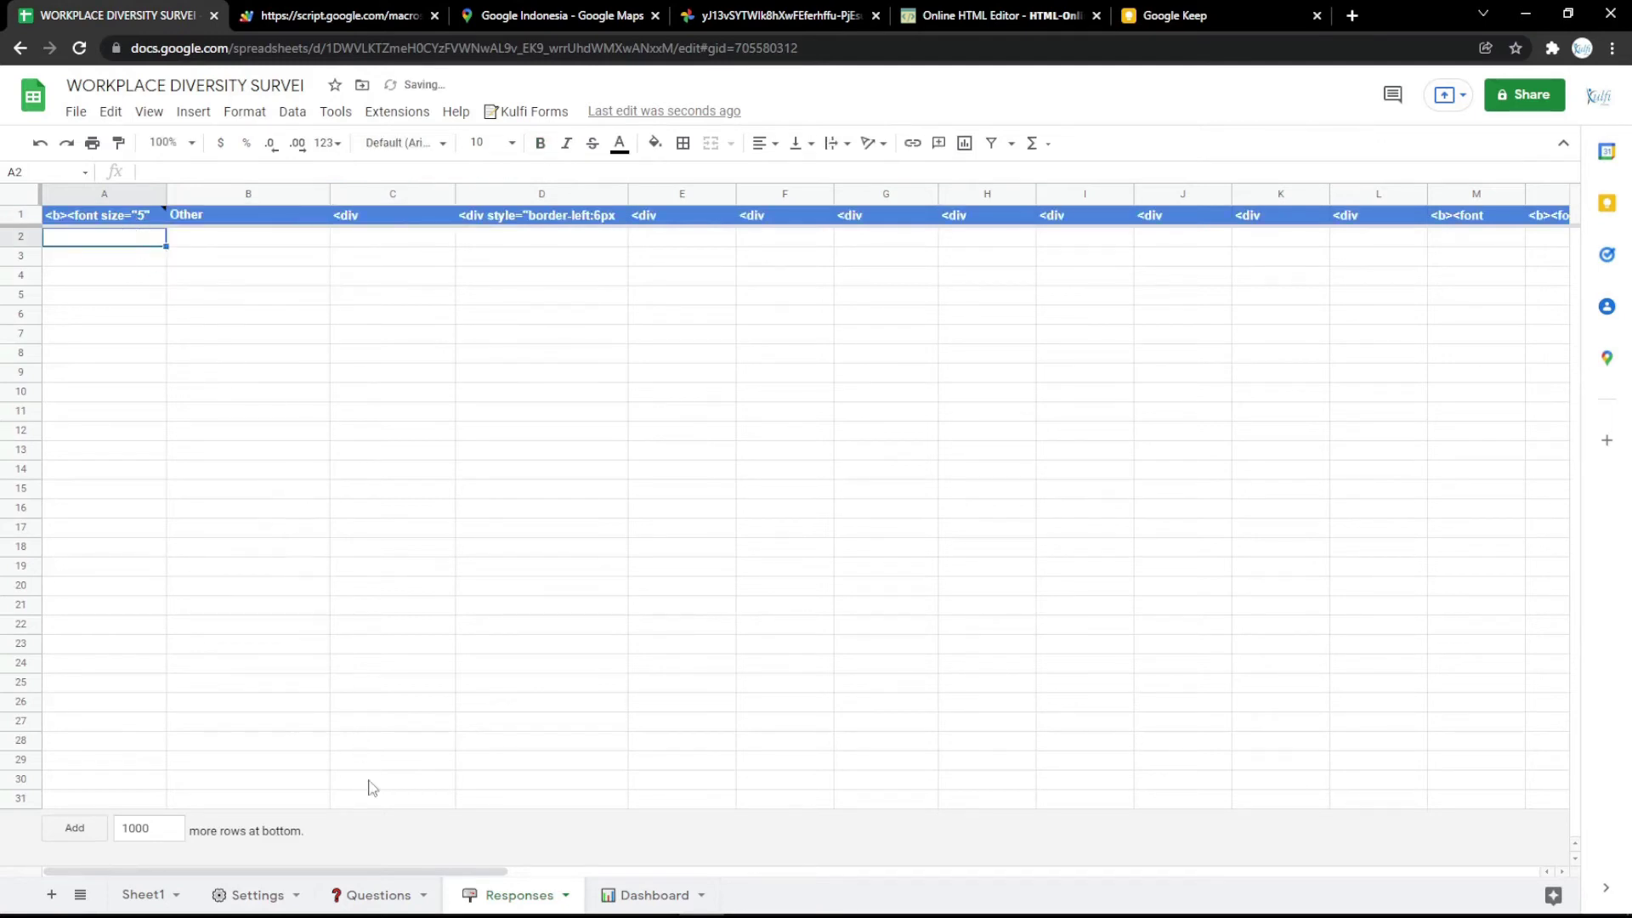
# Check the Gender question's row in the Questions sheet and change the Responses A1 formula's ranges to start at B3 and A3.
pyautogui.click(378, 892)
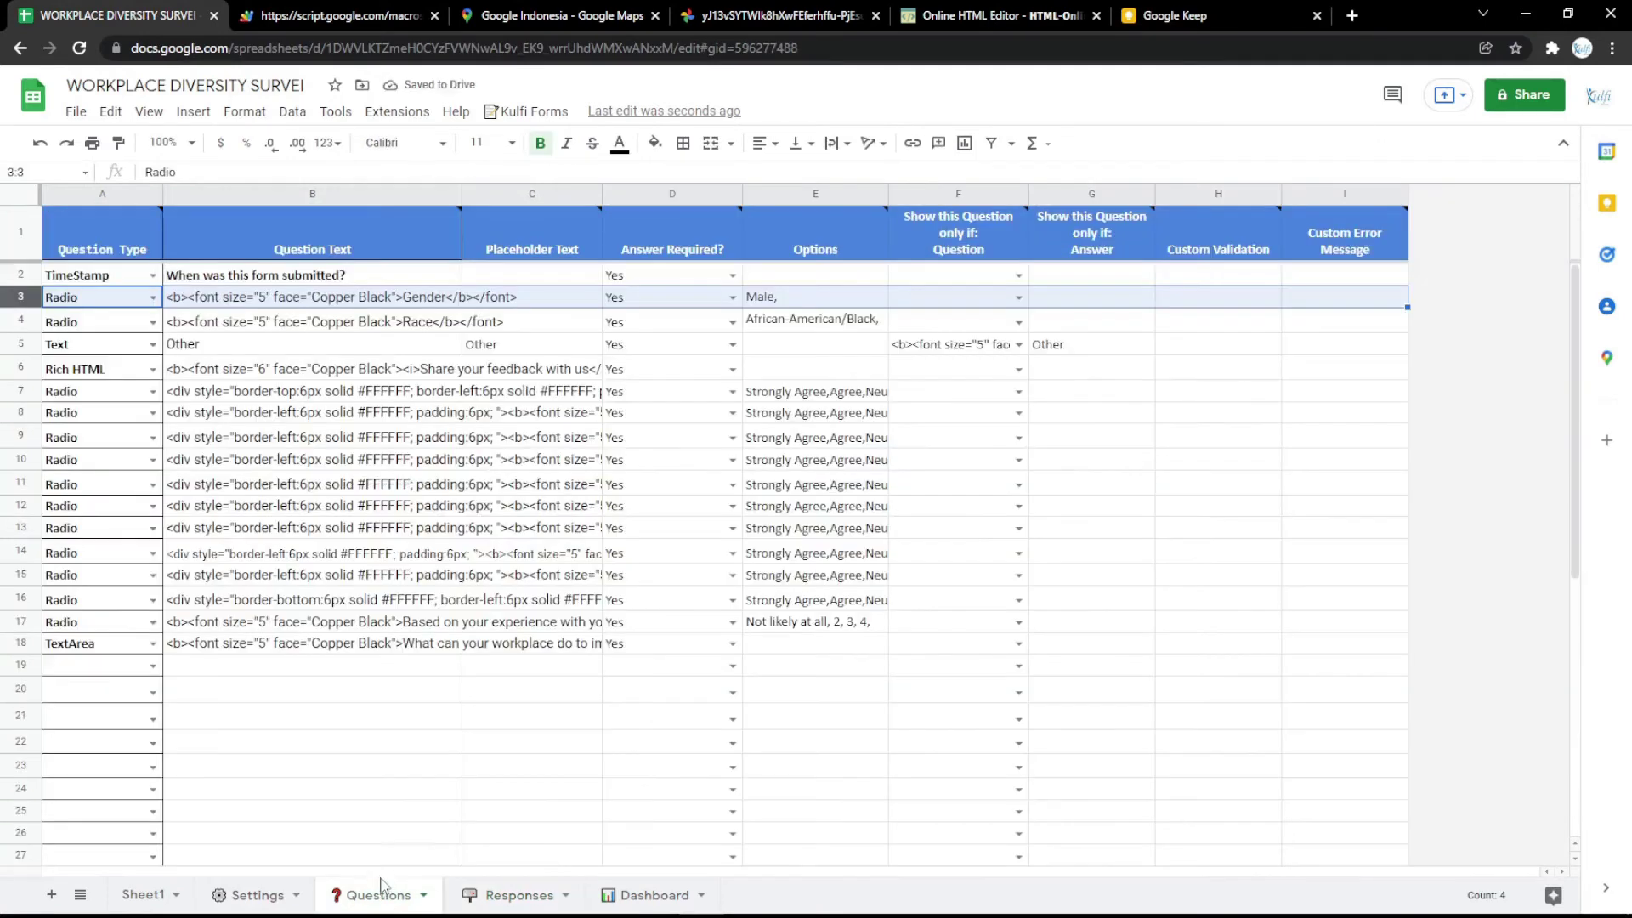
pyautogui.click(389, 297)
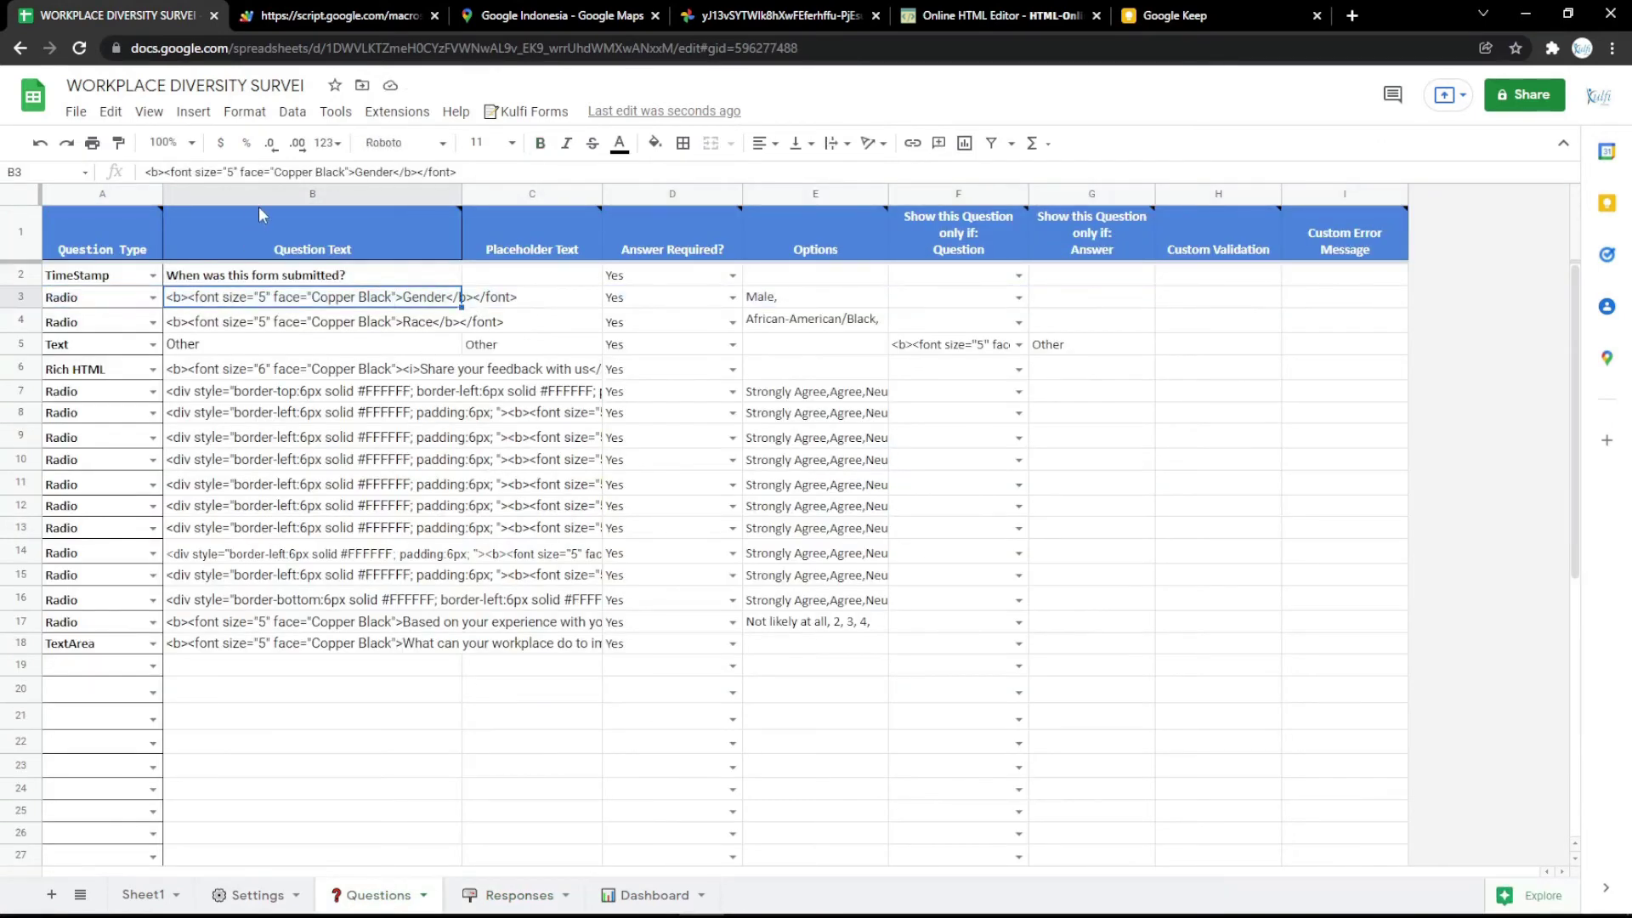
pyautogui.click(518, 896)
pyautogui.doubleClick(126, 219)
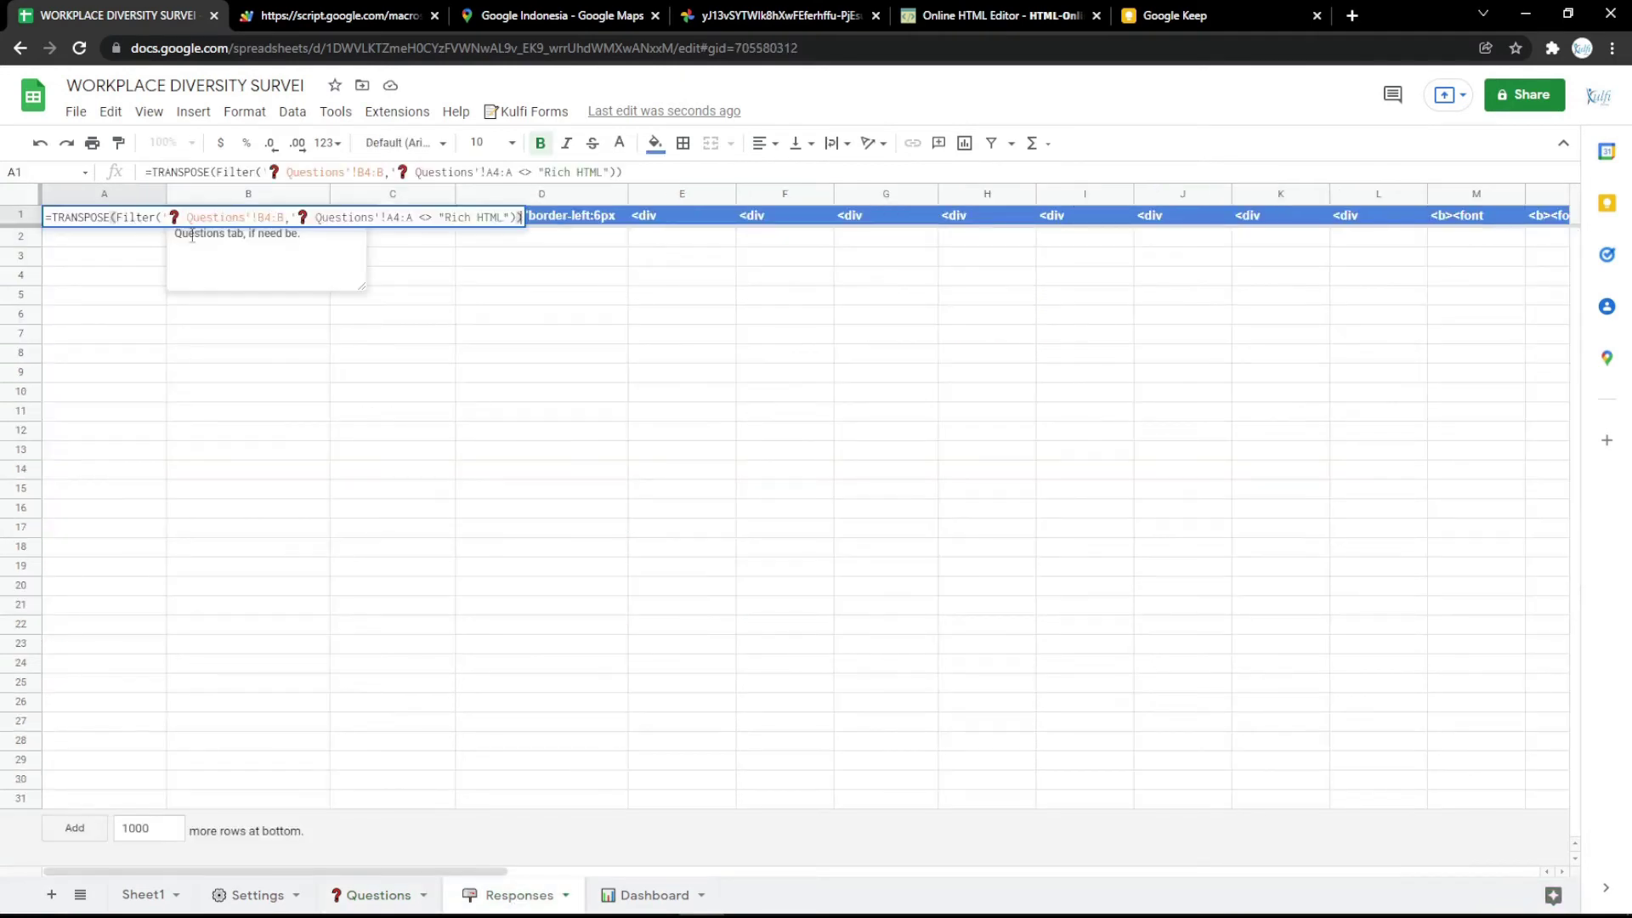
pyautogui.write('3')
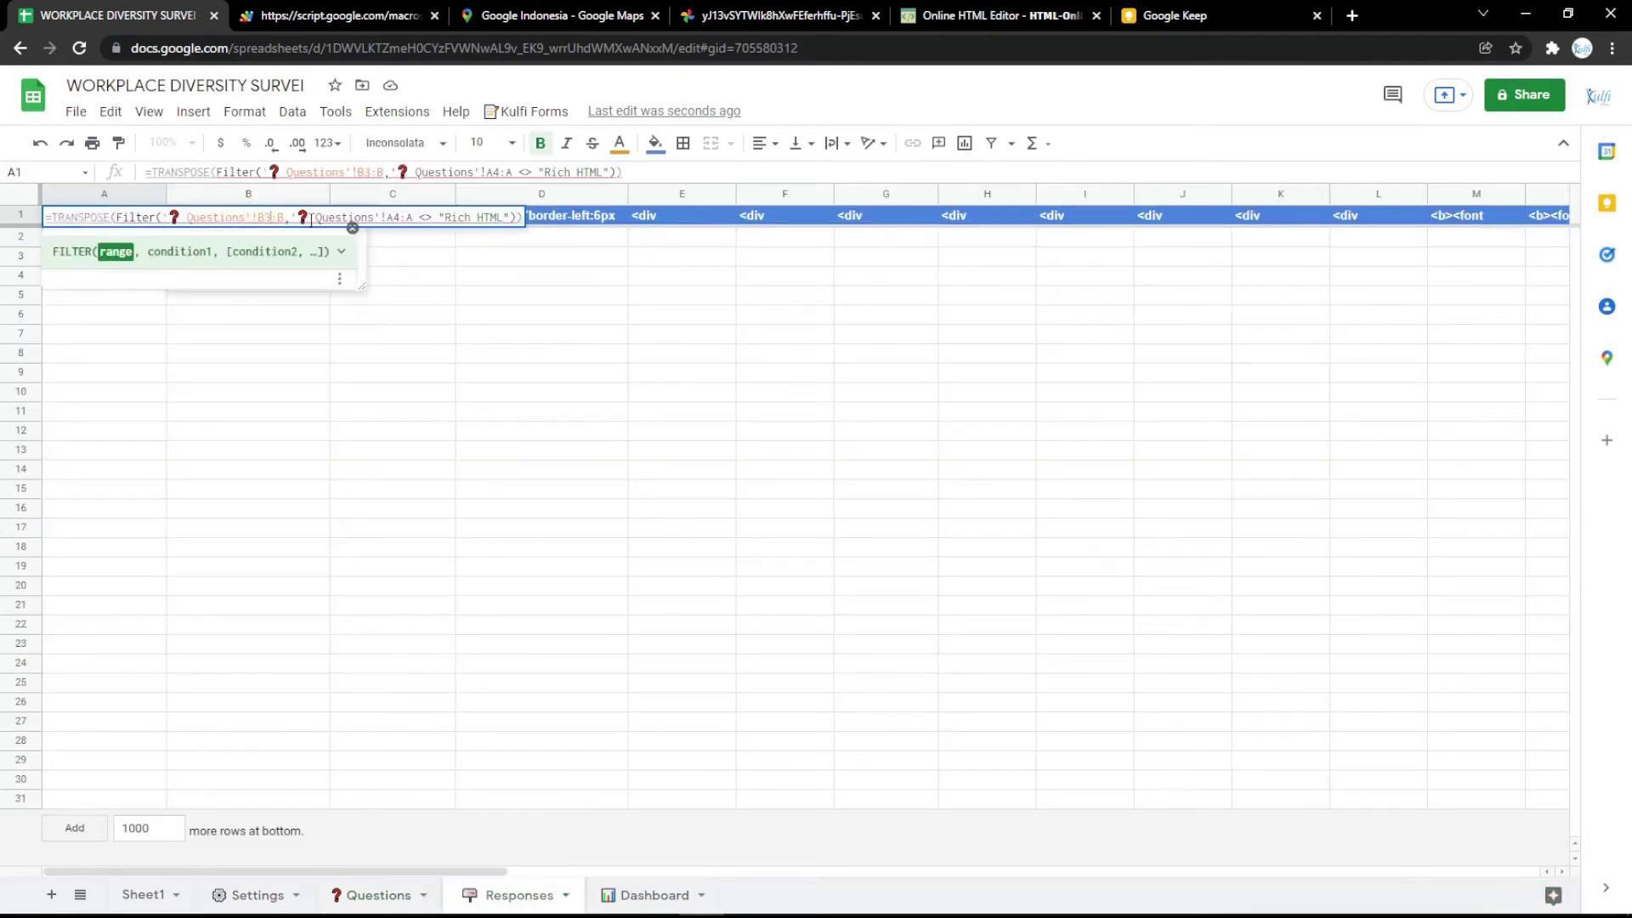
pyautogui.write('3')
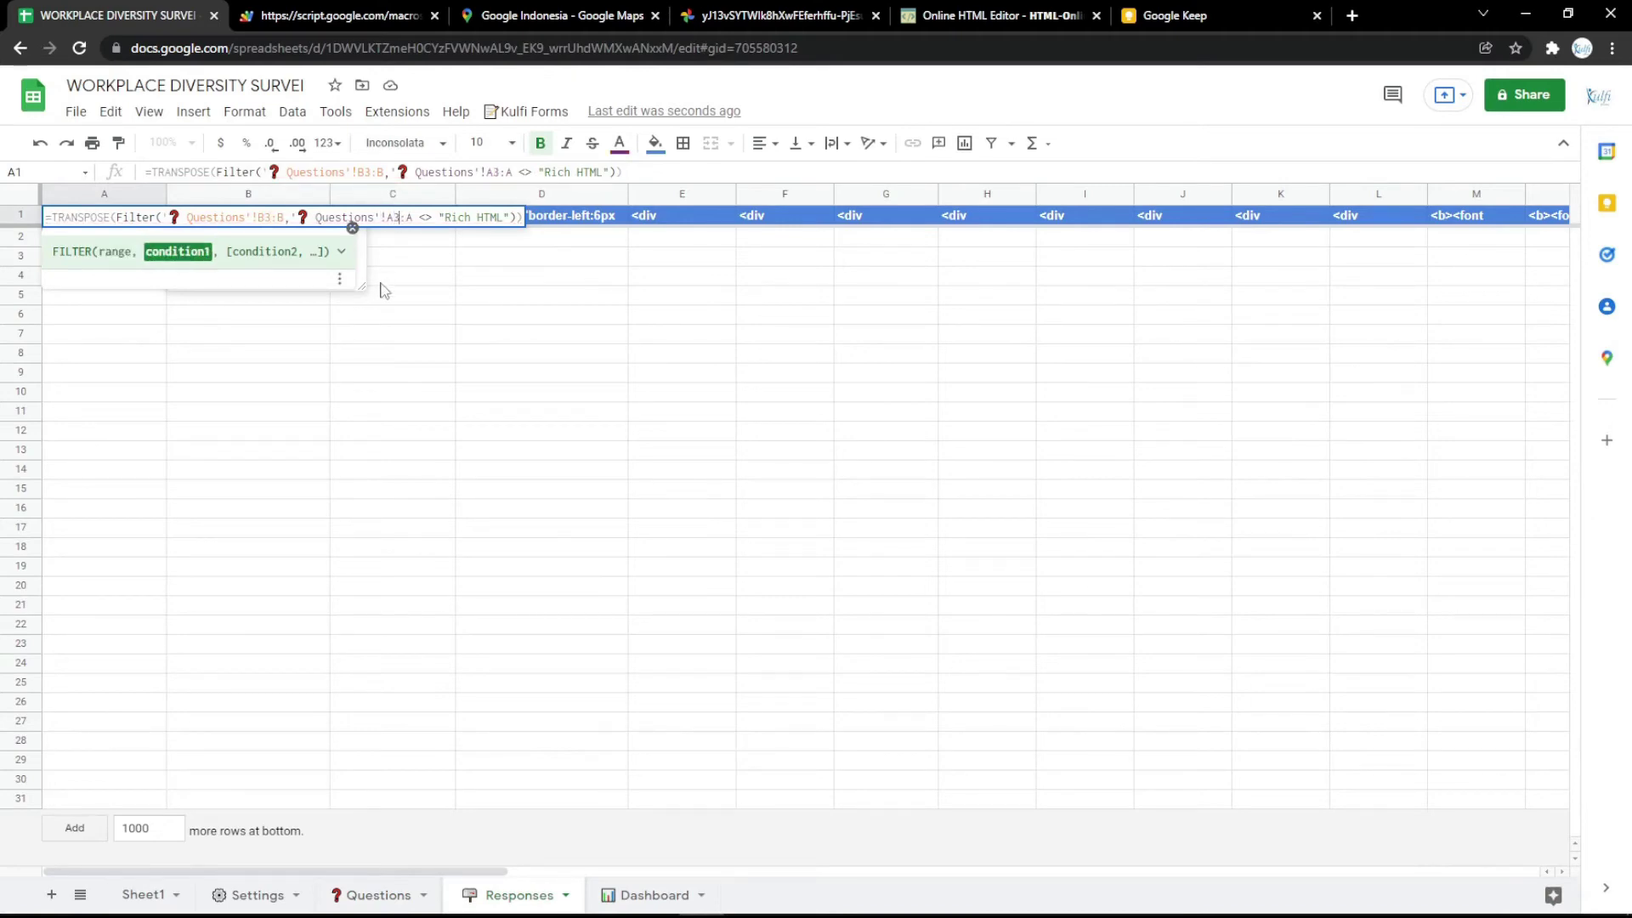
pyautogui.click(382, 276)
# Reload the live form and submit a test response with Male, African-American/Black, agreement ratings and Extremely likely.
pyautogui.click(366, 14)
pyautogui.press('F5')
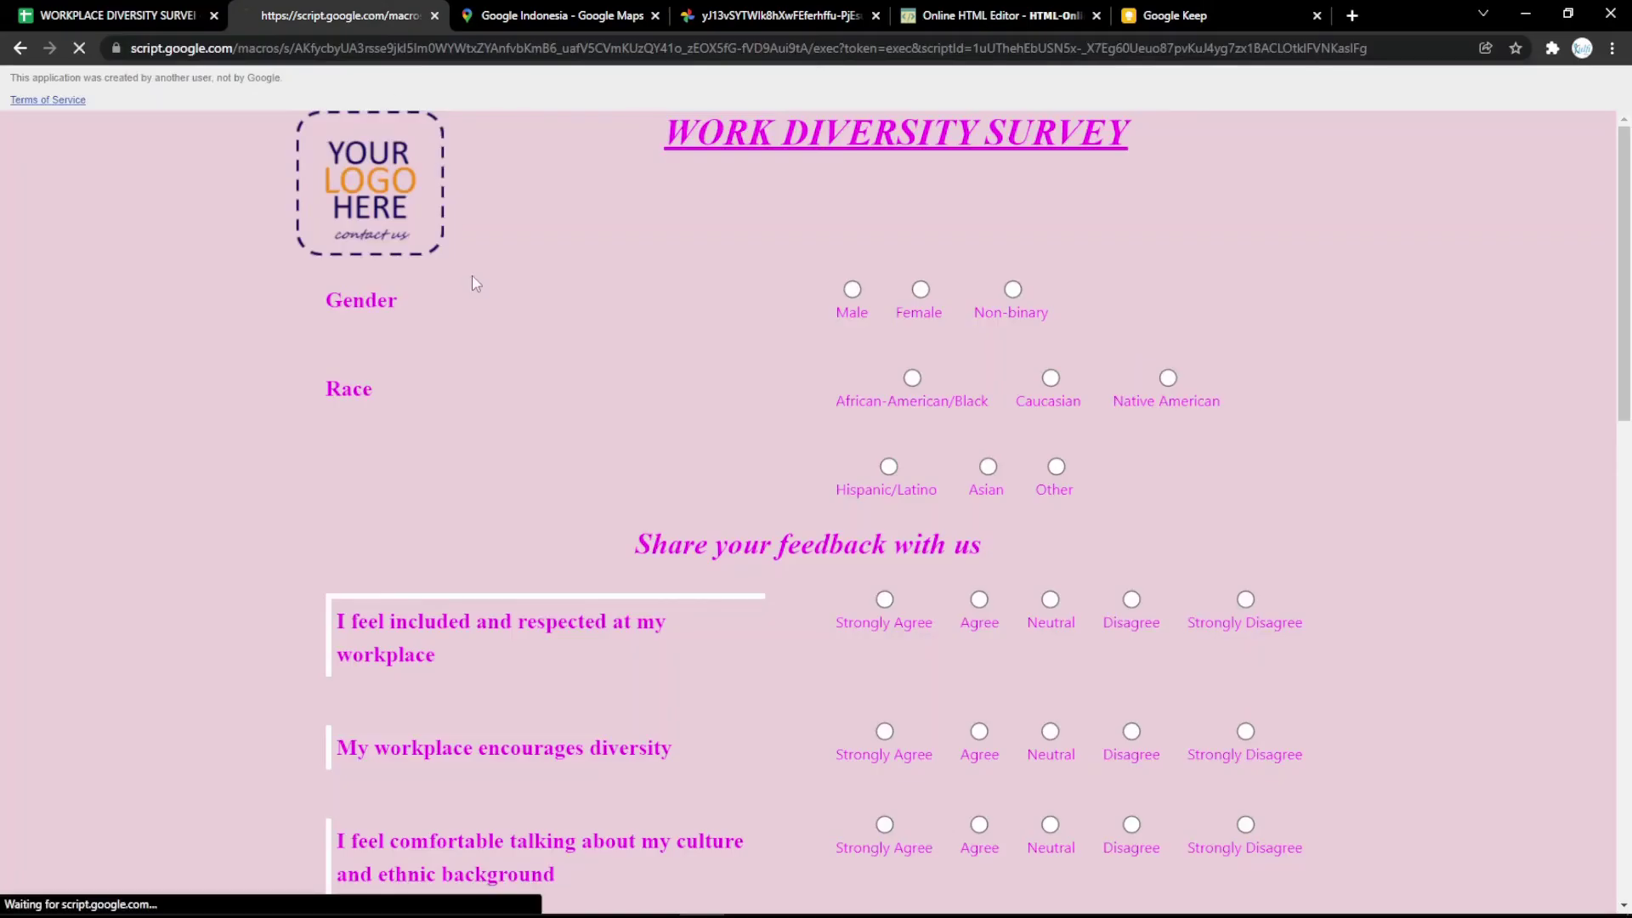
pyautogui.click(860, 308)
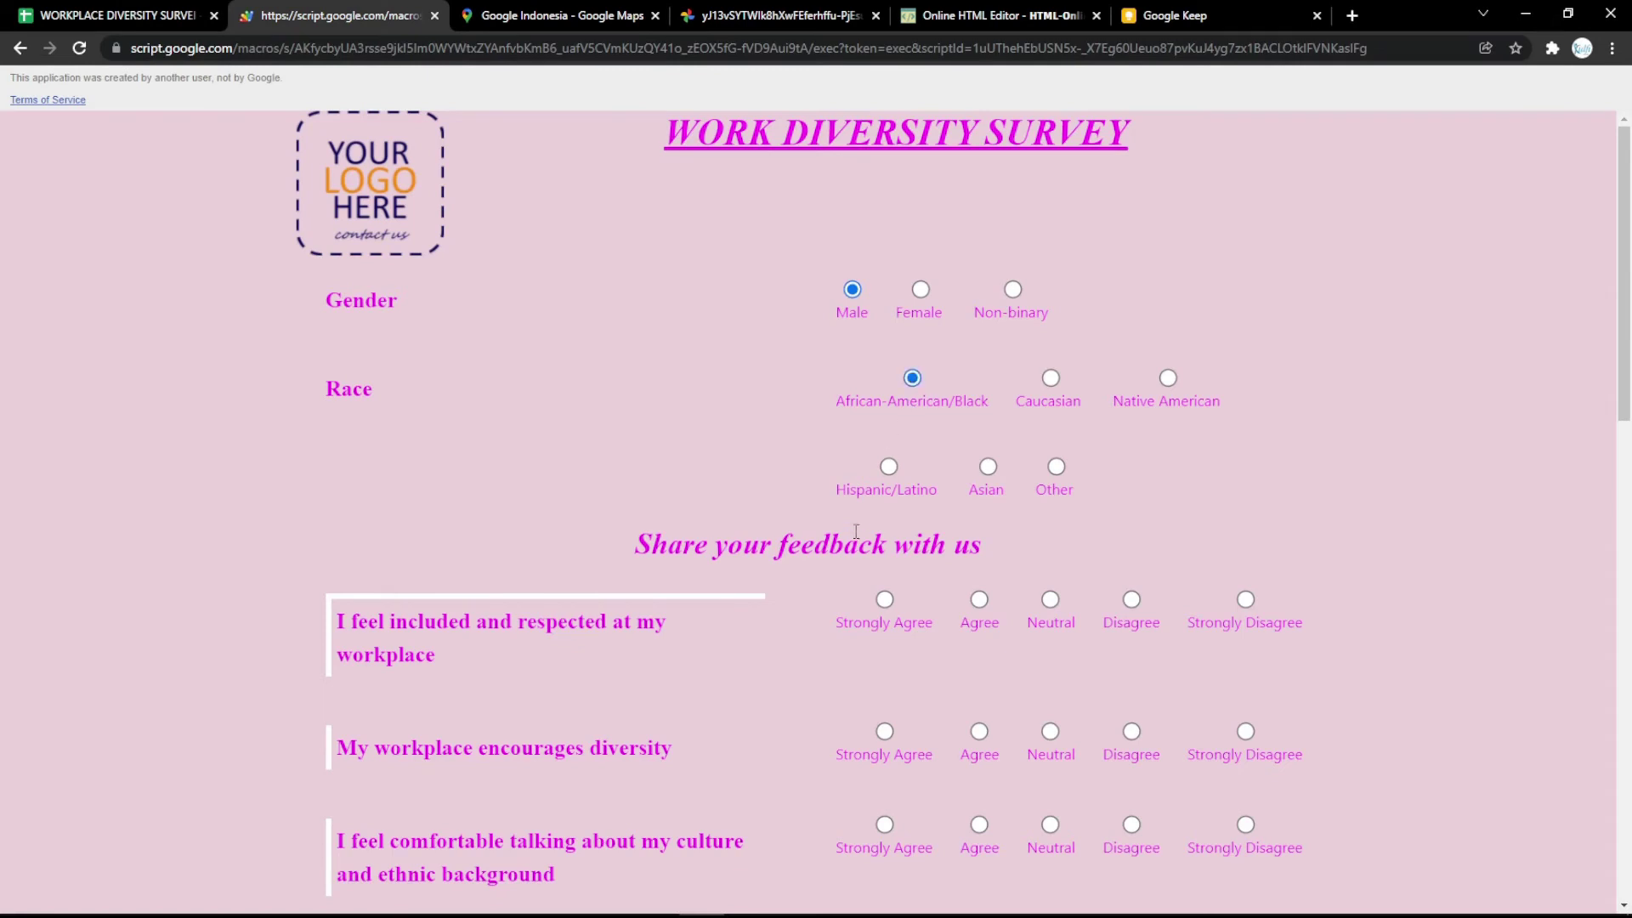
pyautogui.scroll(-10, 1049, 390)
pyautogui.click(1131, 518)
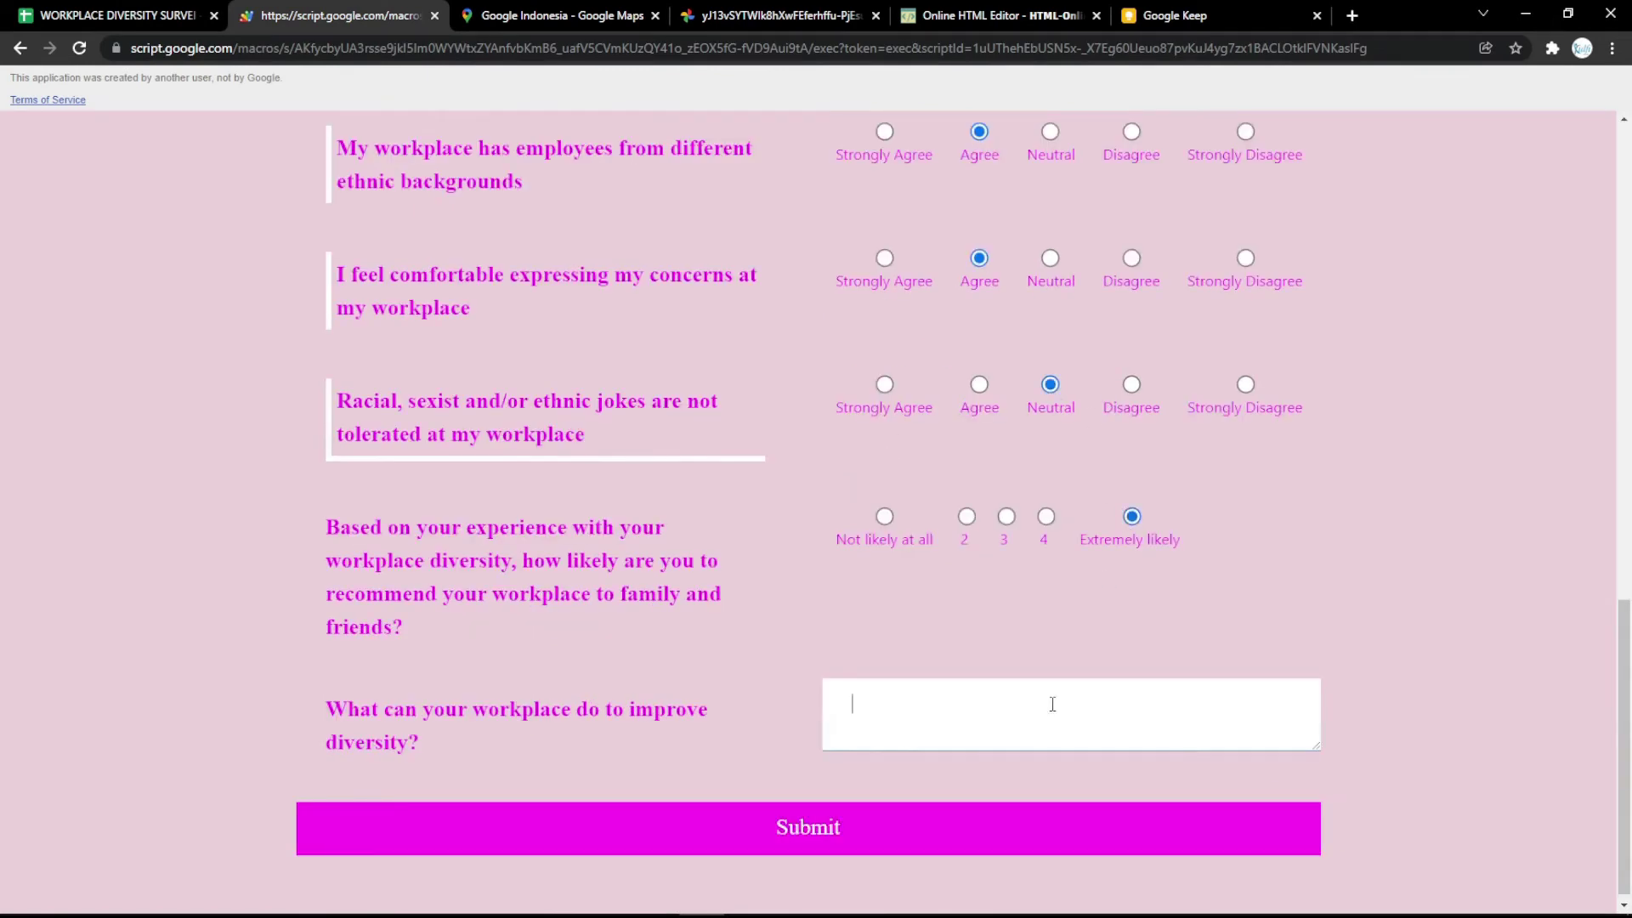
pyautogui.click(977, 832)
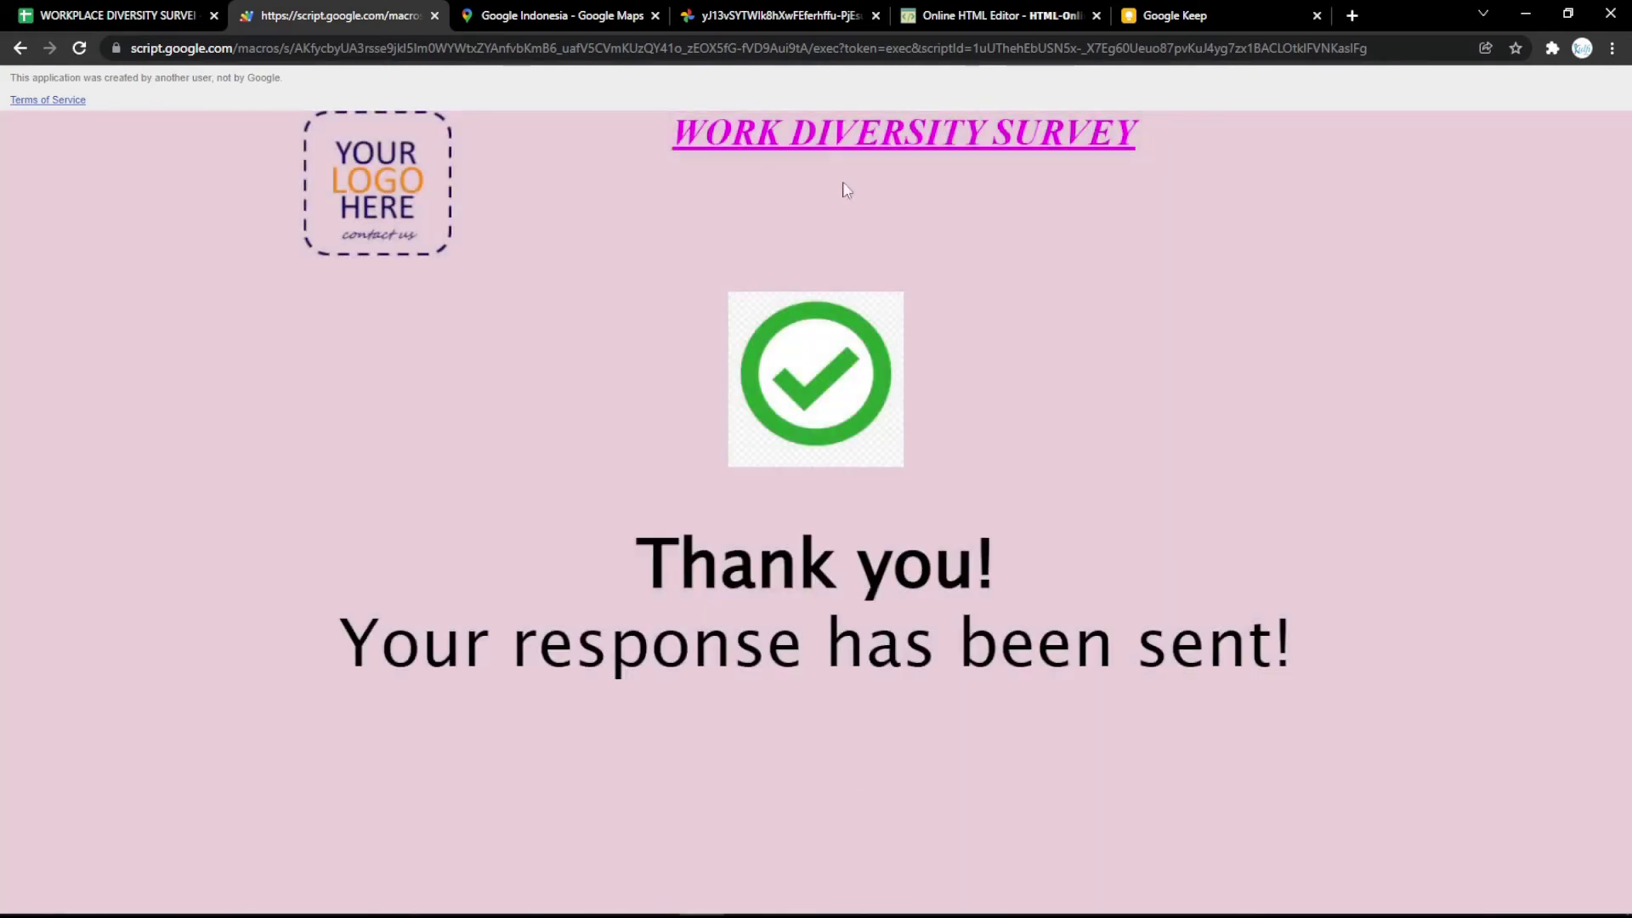
# Check the submitted answers in the Responses sheet and review the form's success page.
pyautogui.click(176, 11)
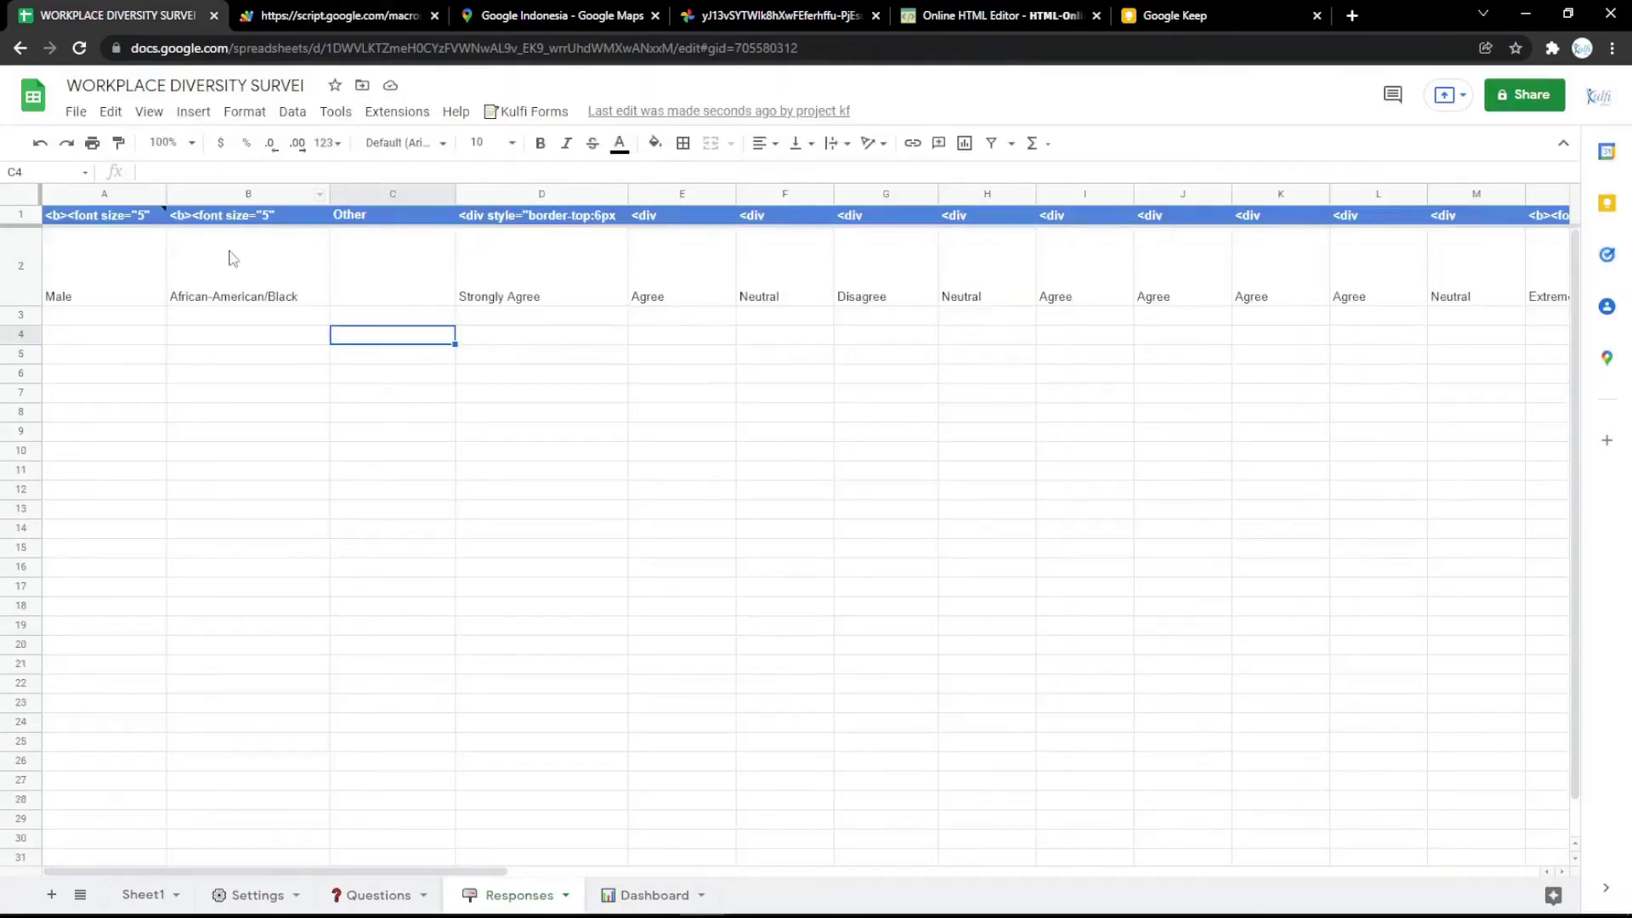
pyautogui.click(316, 11)
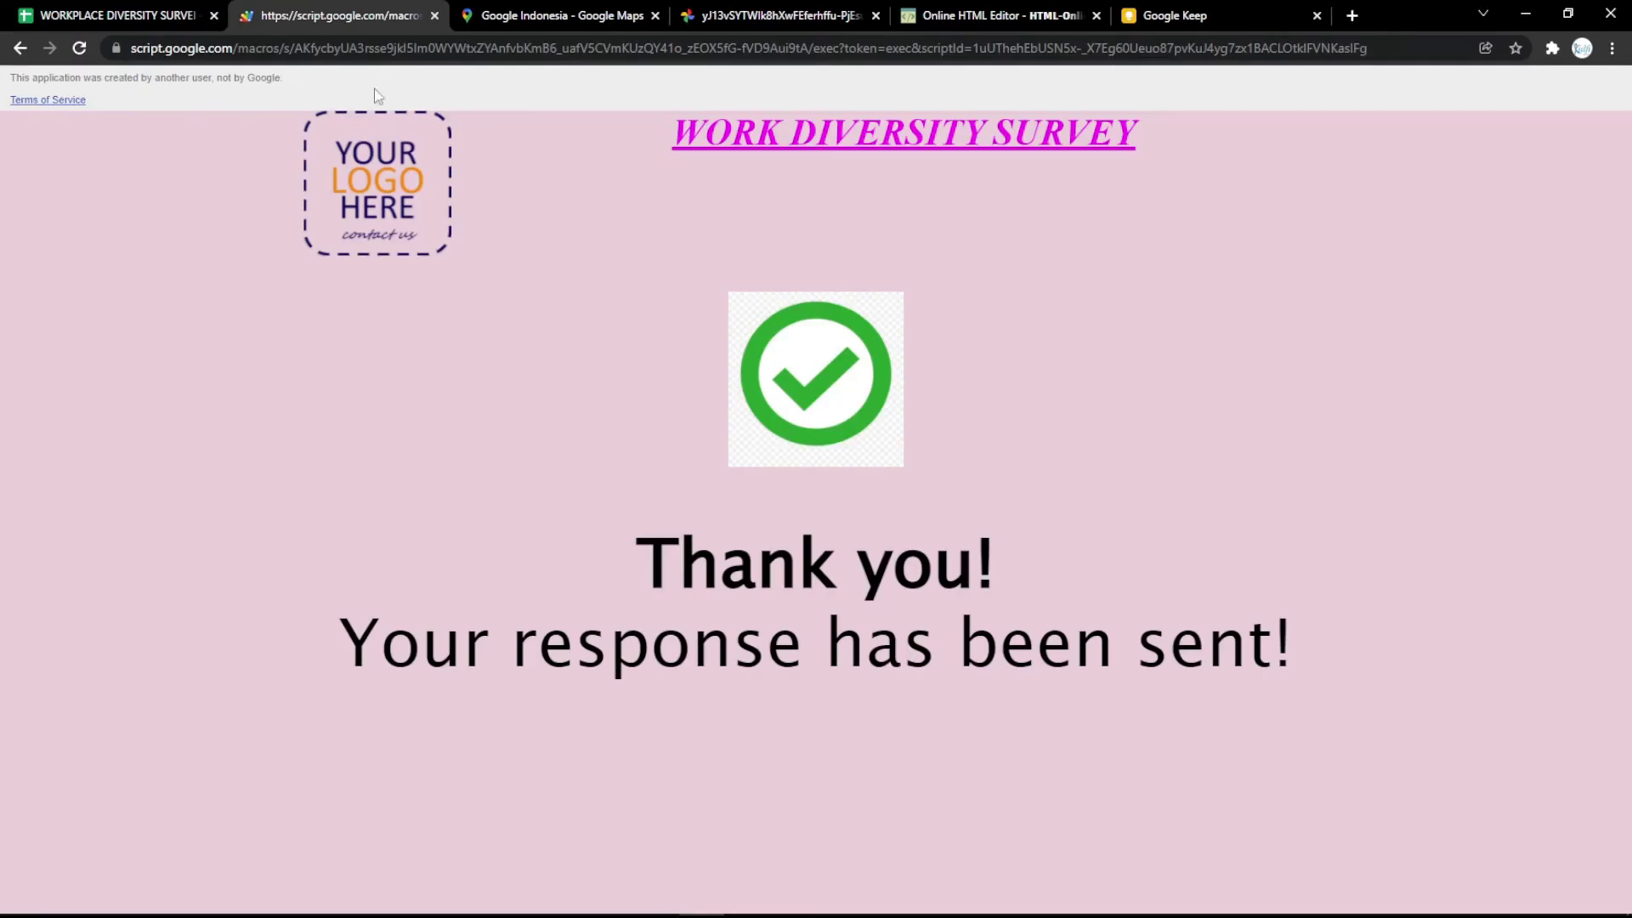
pyautogui.click(149, 7)
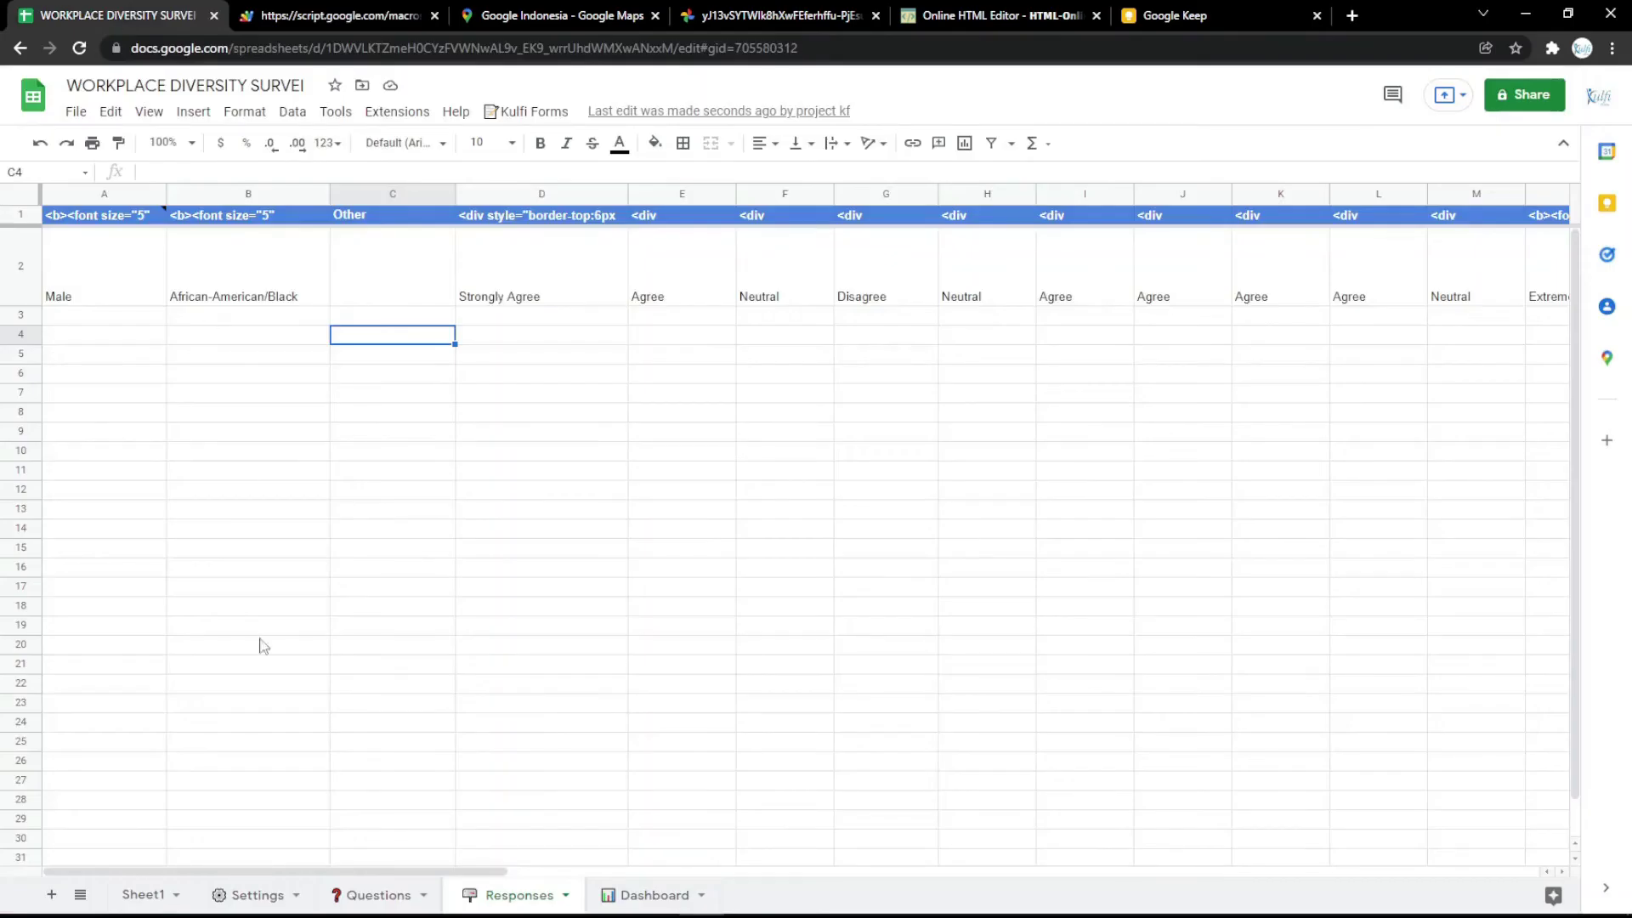
# Examine the Success screen Text HTML in cell B4 of the Settings sheet.
pyautogui.click(266, 892)
pyautogui.click(433, 378)
pyautogui.doubleClick(434, 378)
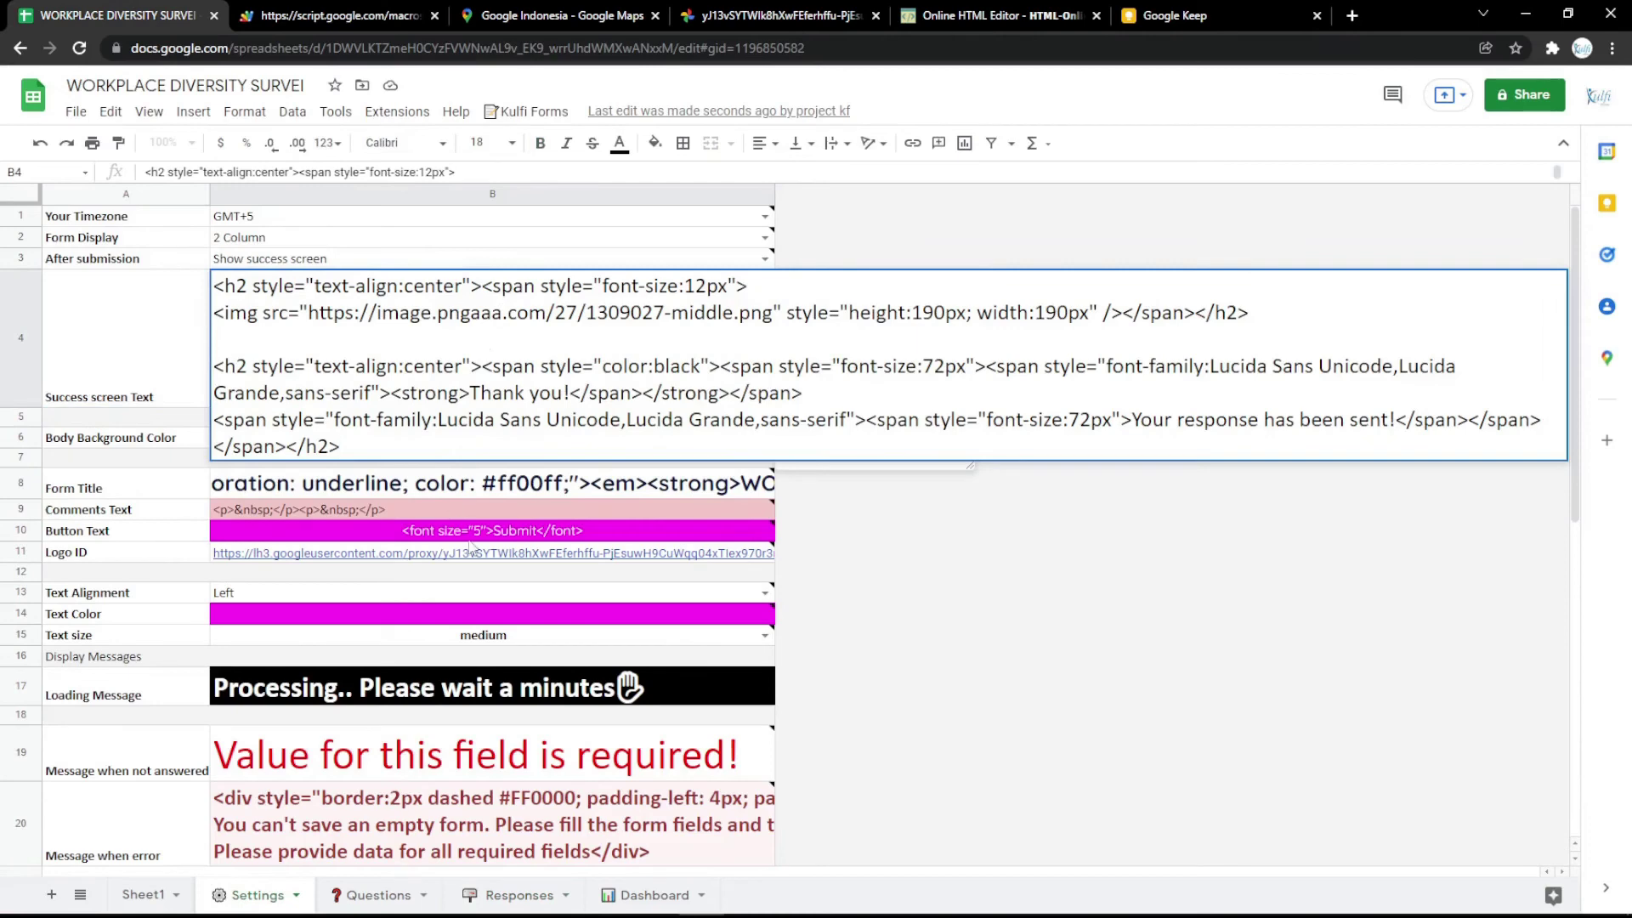
pyautogui.press('Escape')
# Open the bookmarked thank_you_PNG66.png image from pngimg.com in a new browser tab and select its address.
pyautogui.click(1351, 15)
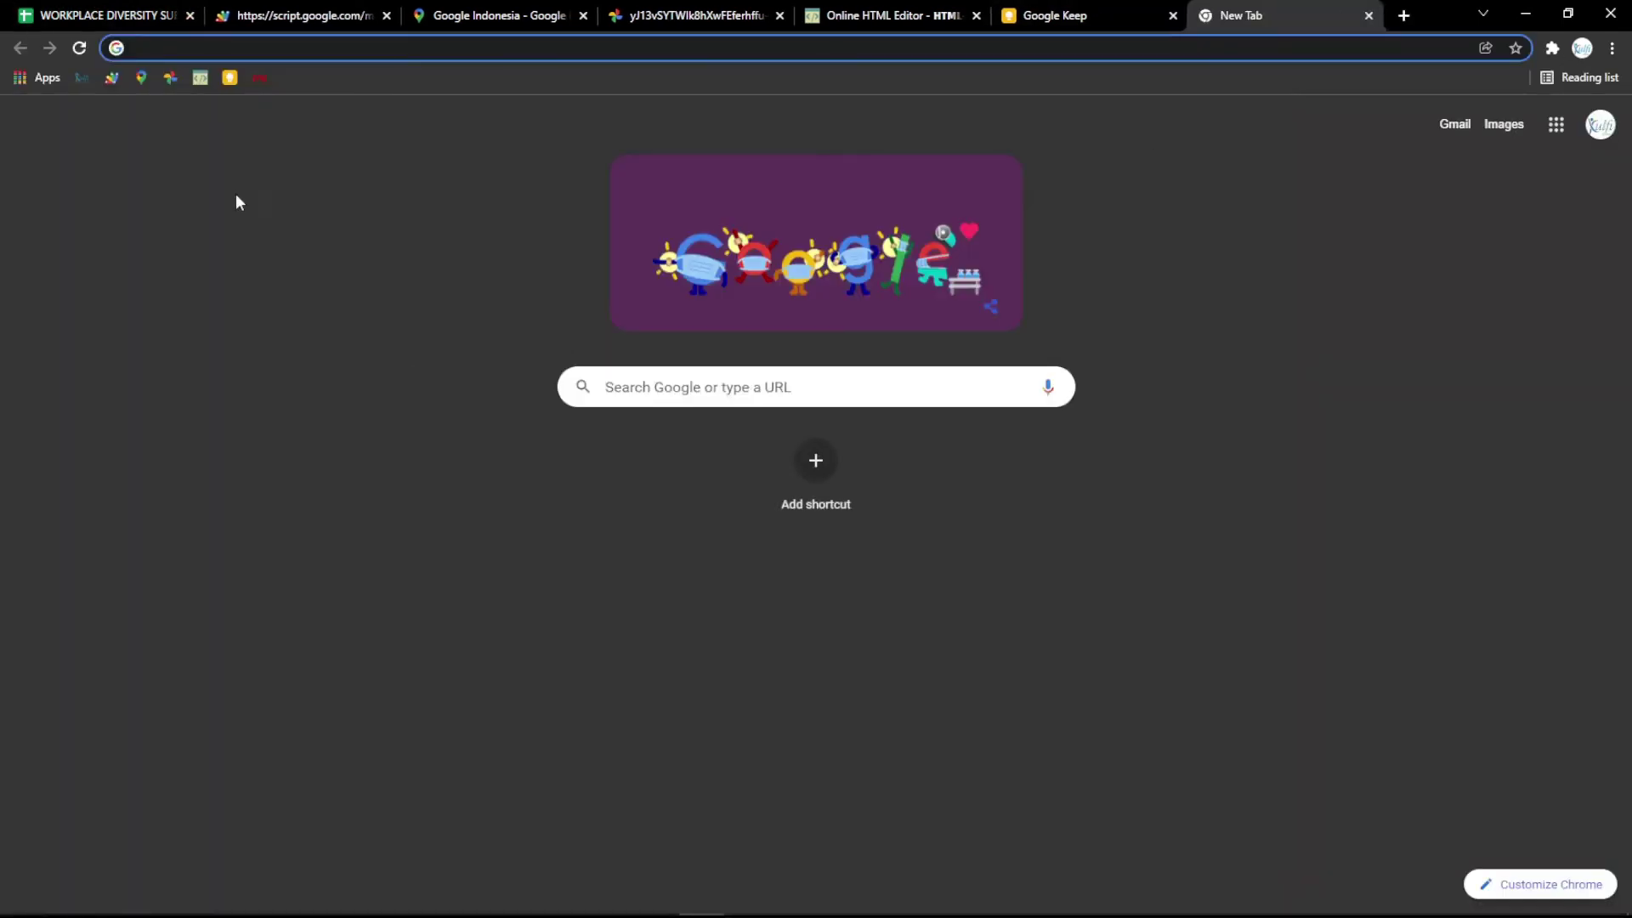
pyautogui.click(259, 78)
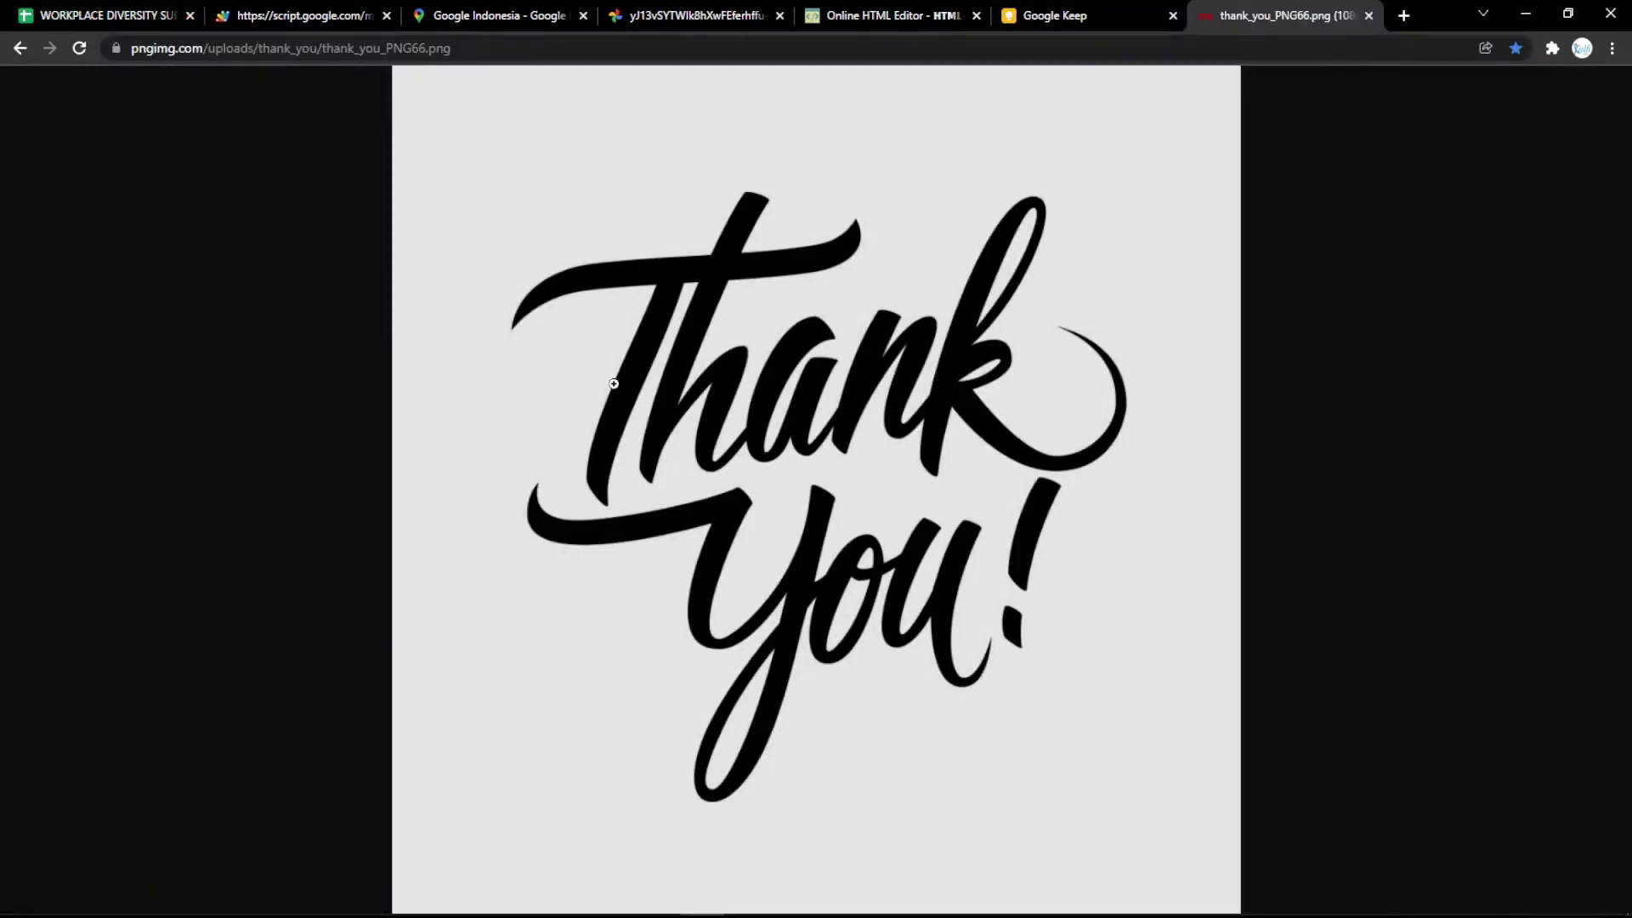
pyautogui.click(516, 51)
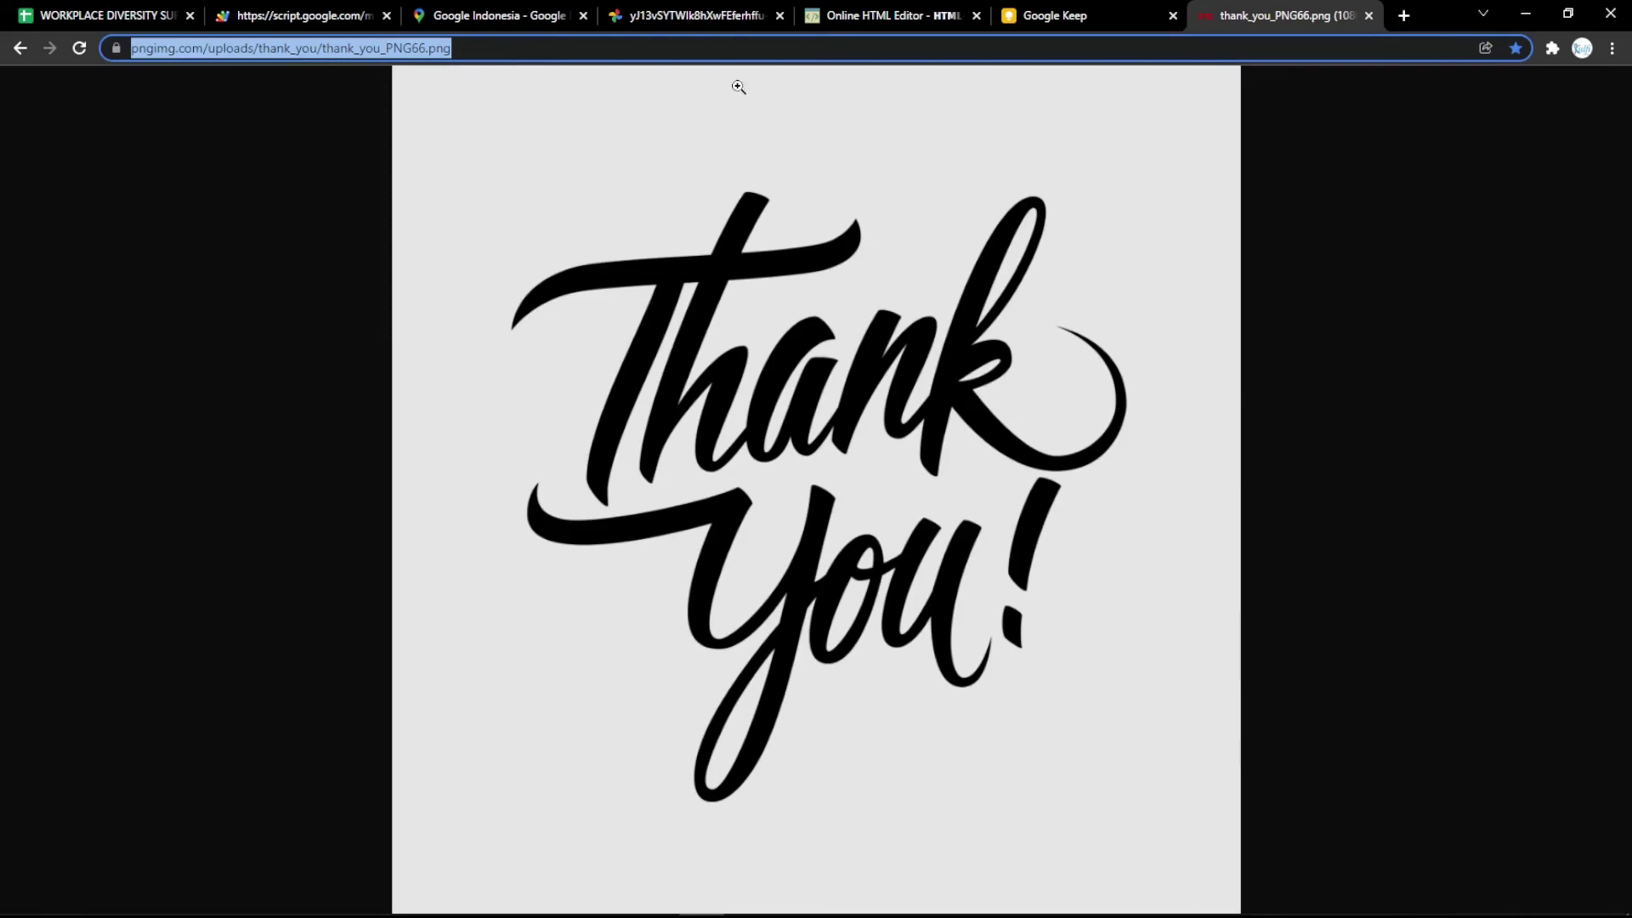
# Switch to the online HTML editor and replace the WORK DIVERSITY SURVEY title with the thank-you image from its address.
pyautogui.click(892, 15)
pyautogui.moveTo(560, 368); pyautogui.dragTo(75, 451)
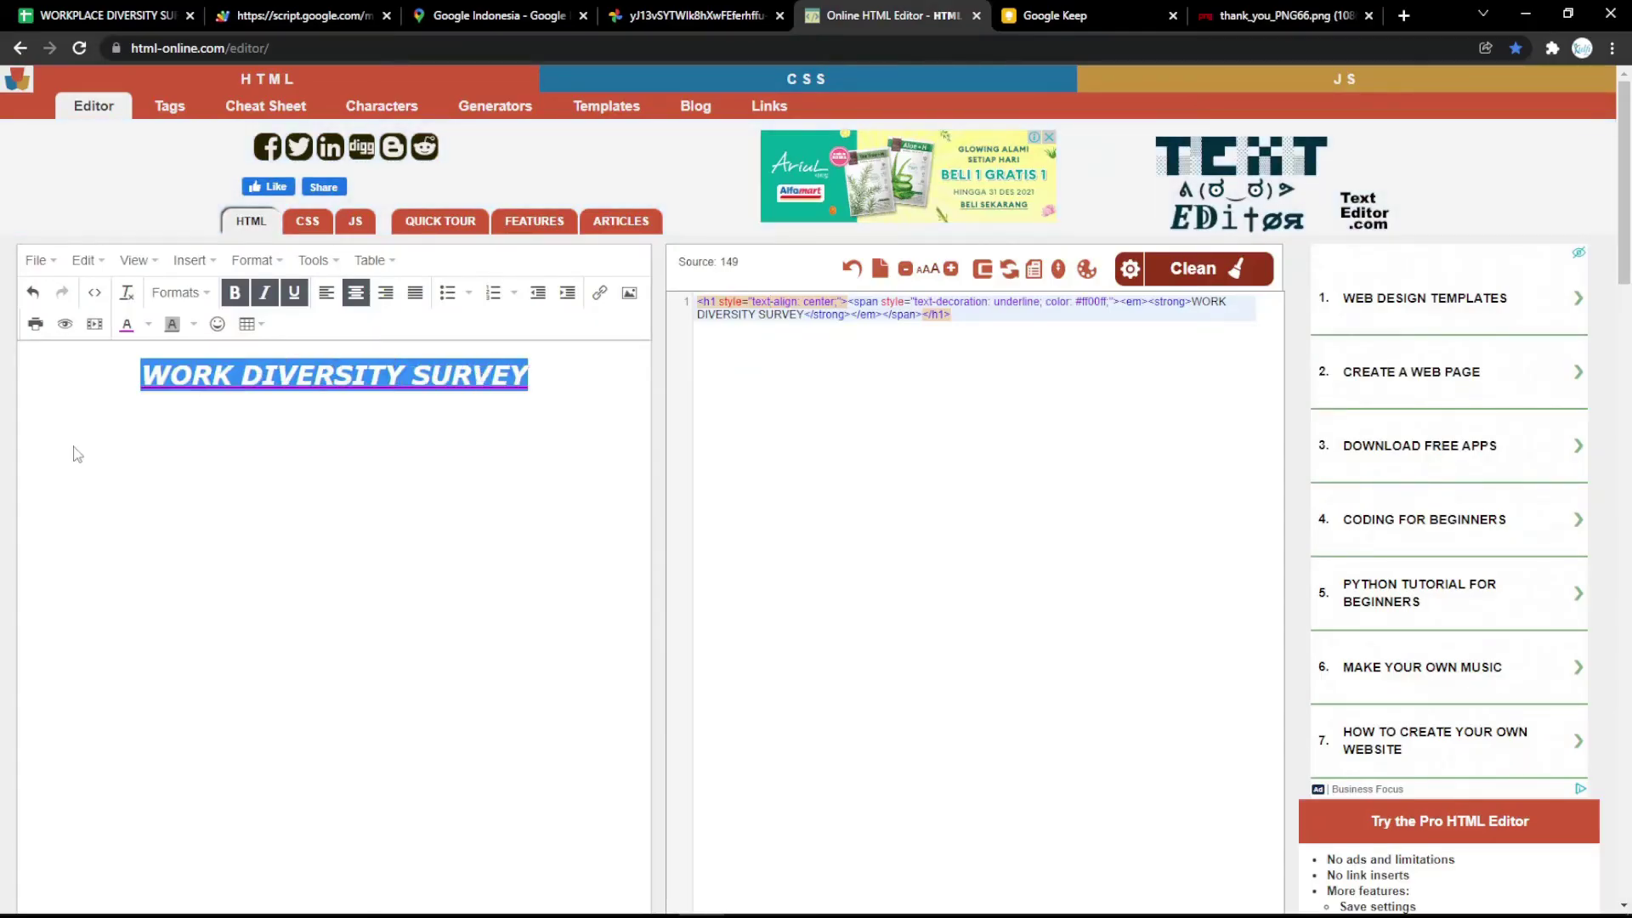
pyautogui.press('BackSpace')
pyautogui.hotkey('ctrl', 'v')
pyautogui.click(169, 431)
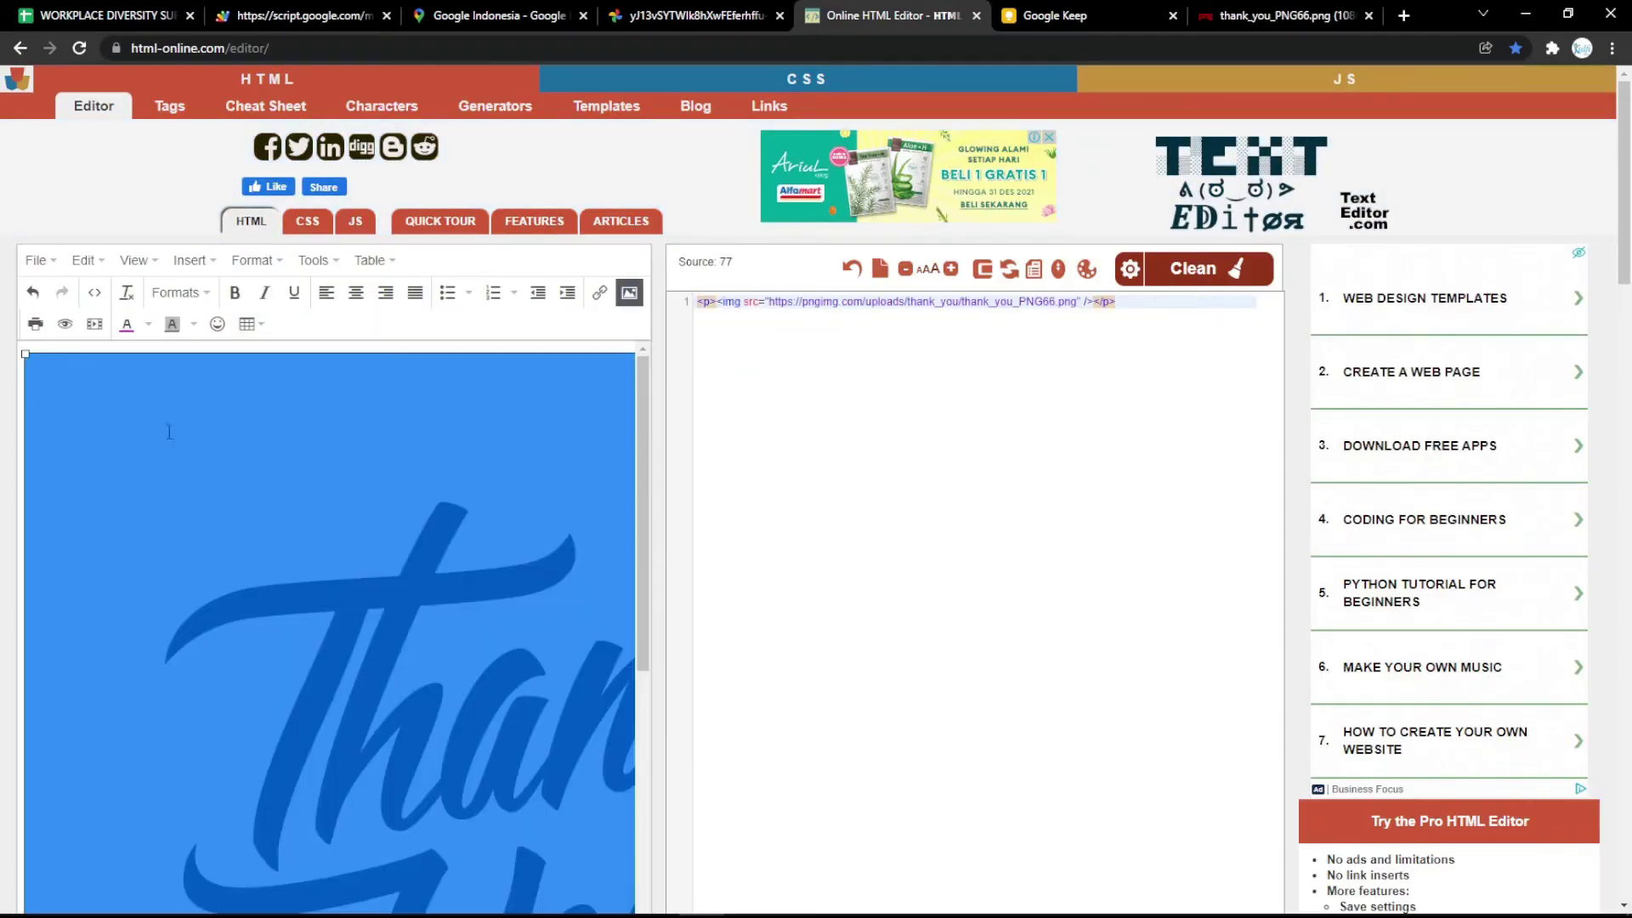
# Shrink the thank-you image, then set its width and height to 500 in the HTML source.
pyautogui.moveTo(26, 353); pyautogui.dragTo(266, 599)
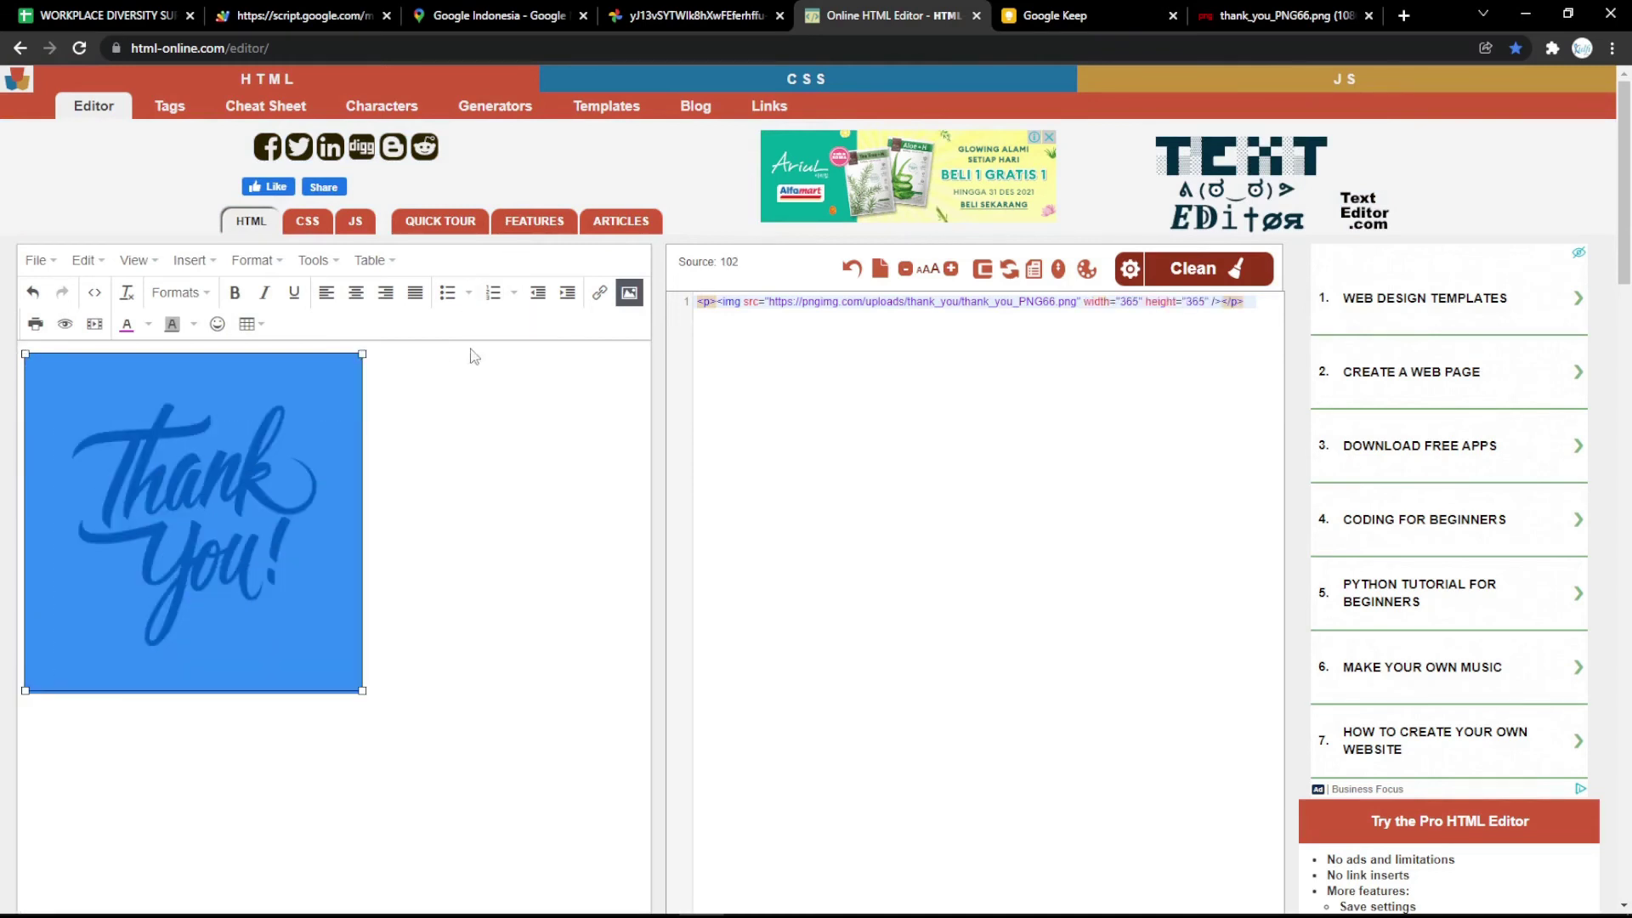
pyautogui.doubleClick(1129, 302)
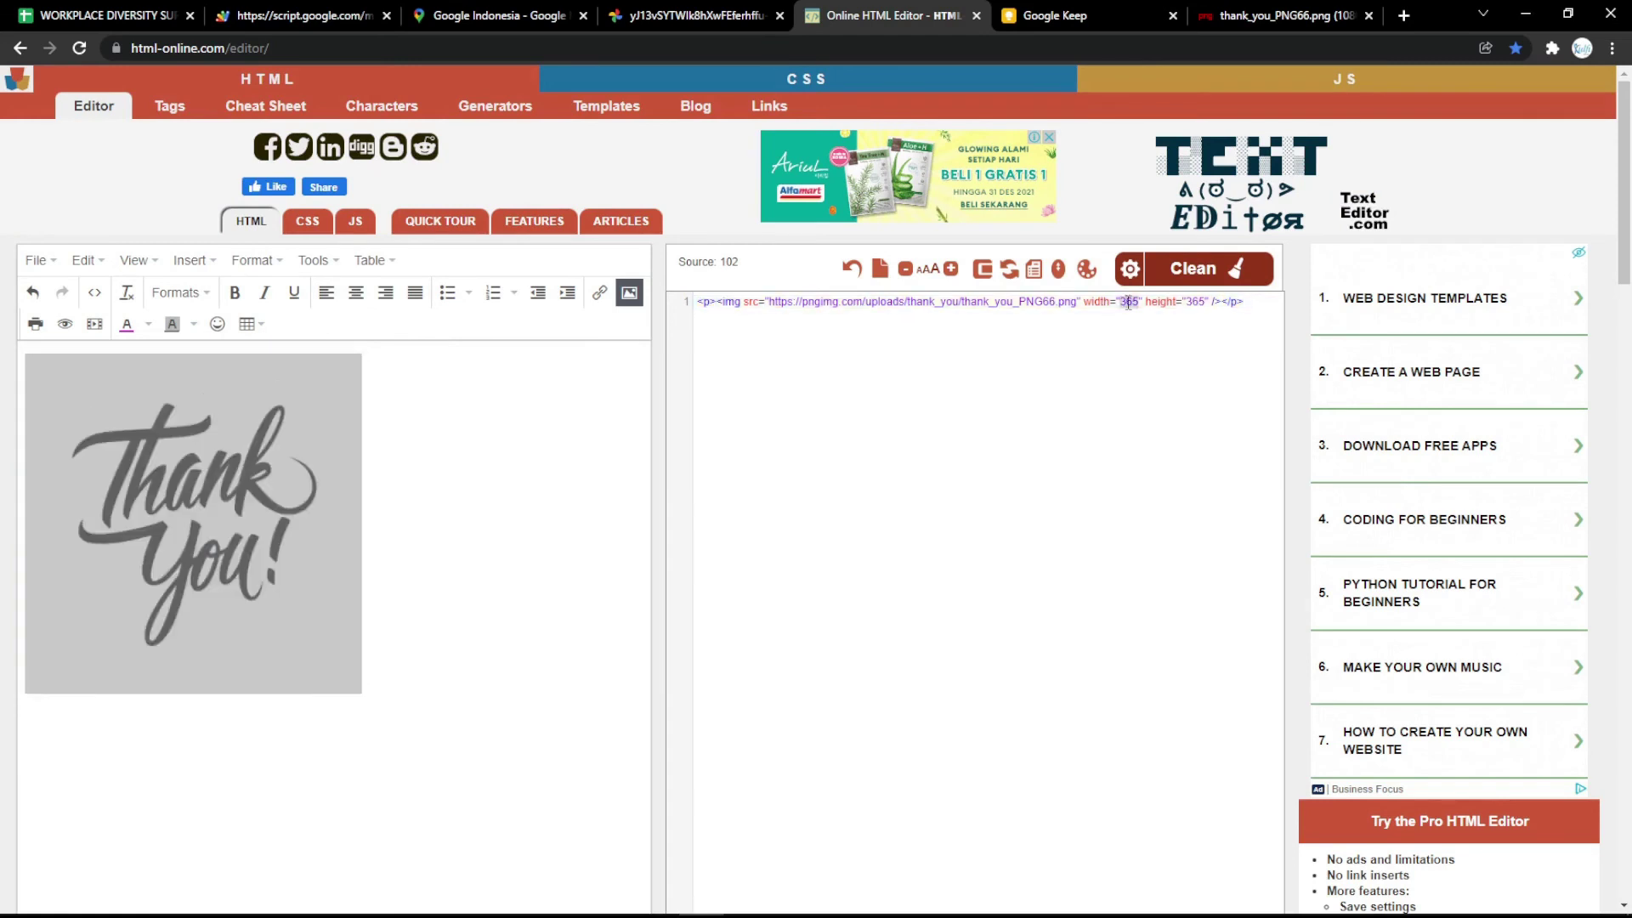
pyautogui.write('500')
pyautogui.doubleClick(1197, 301)
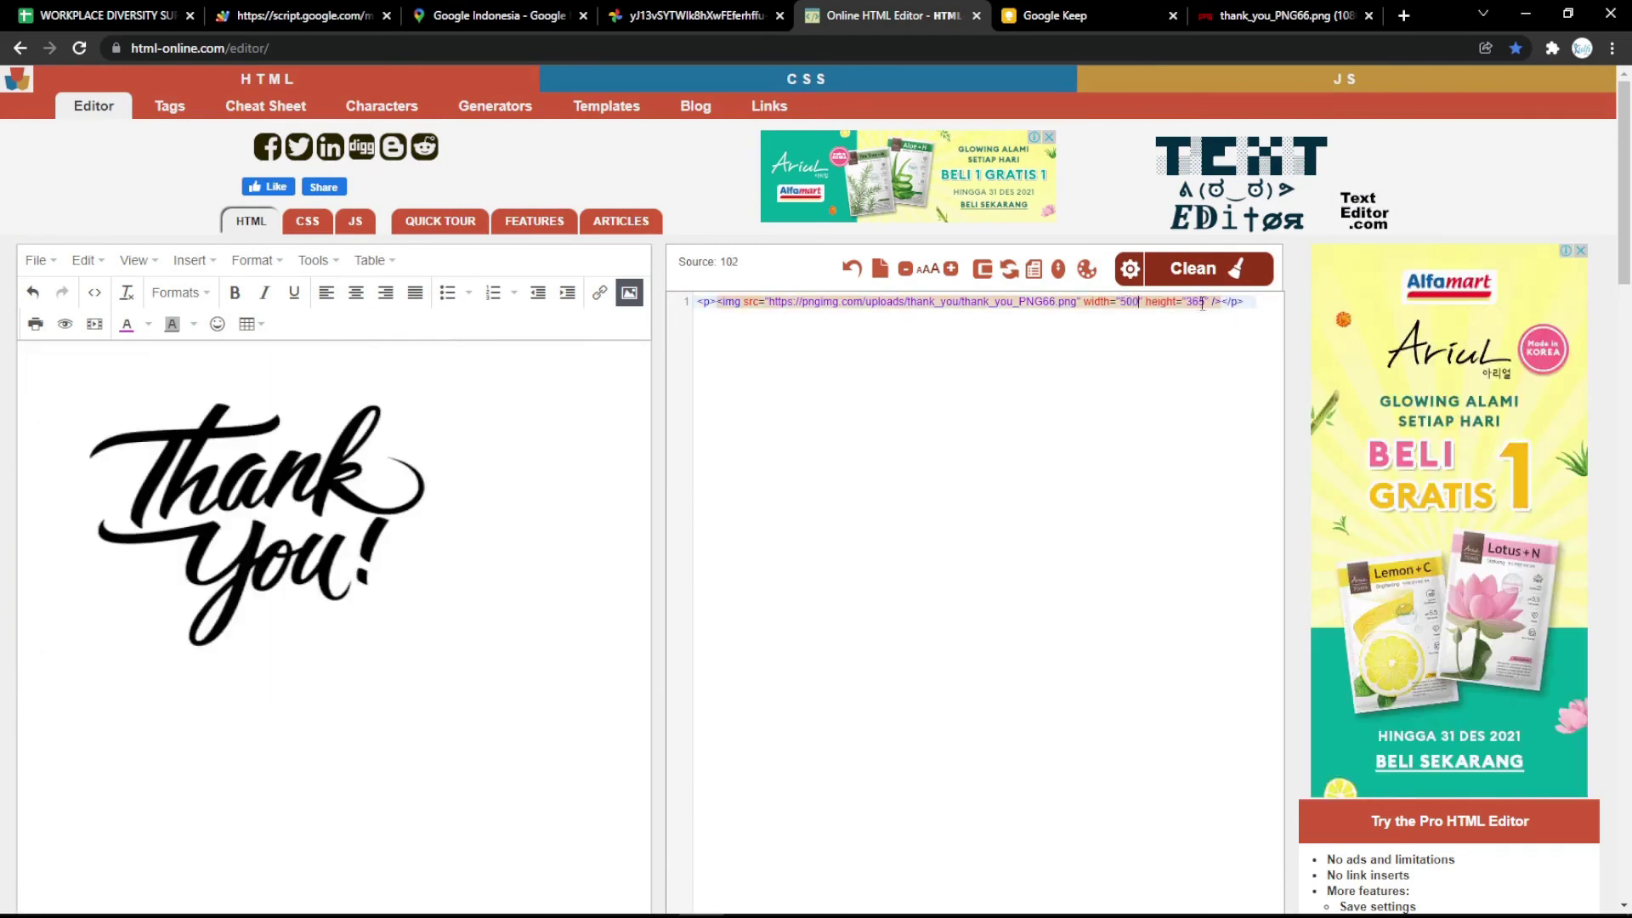
pyautogui.write('500')
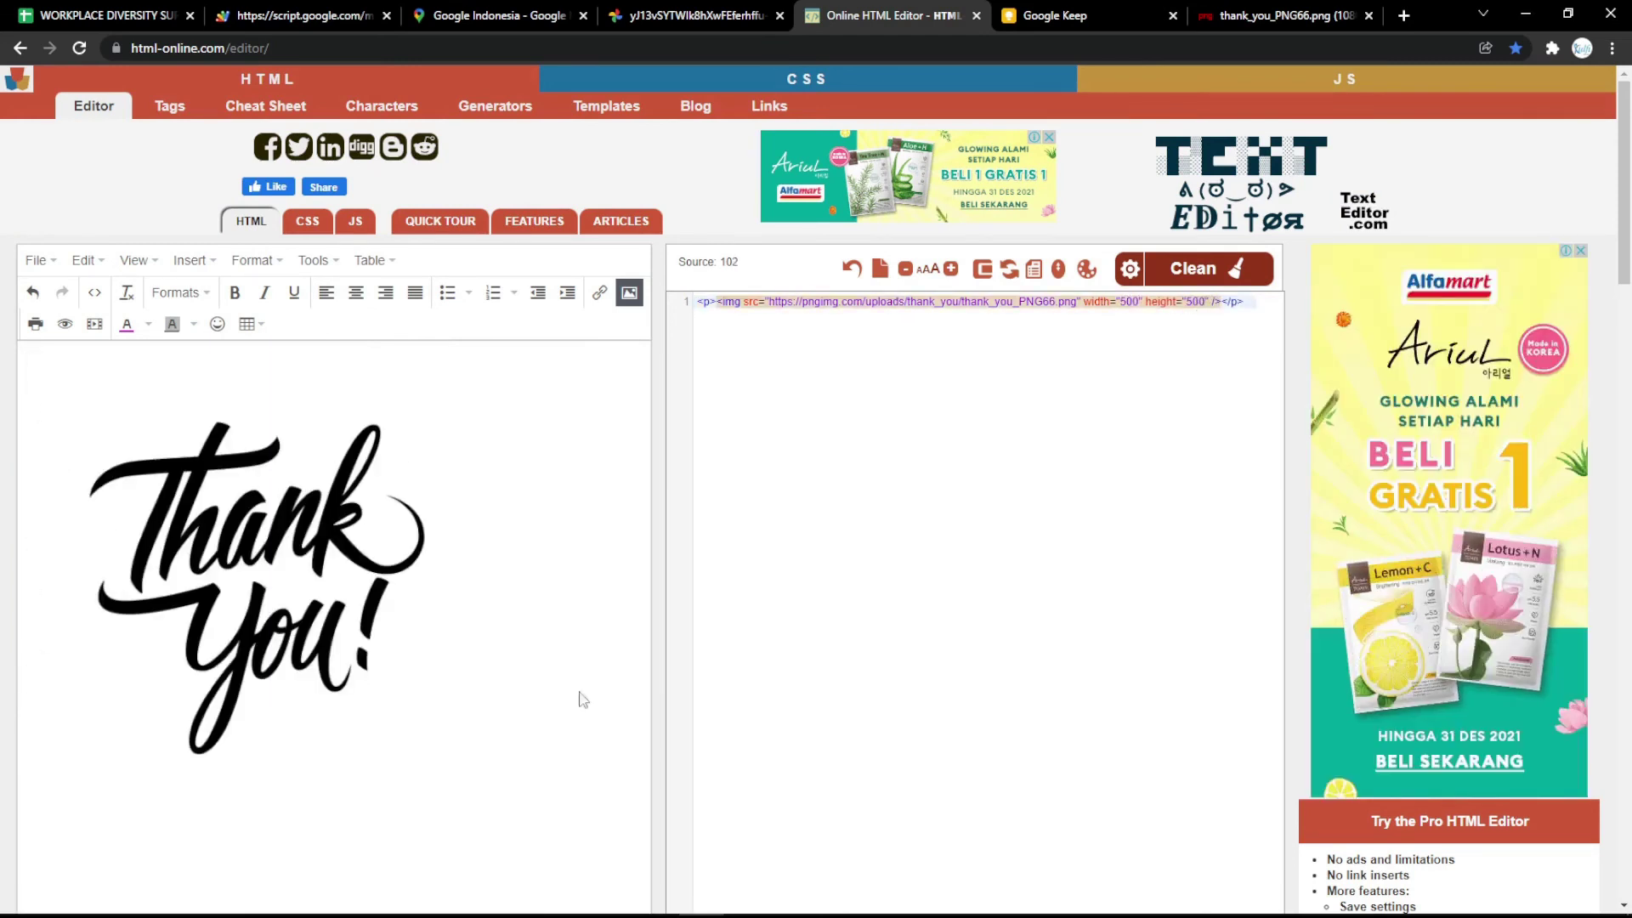
# Replace the image tag in the Settings sheet's Success screen Text with the generated thank-you image HTML and reload the live form.
pyautogui.click(1280, 297)
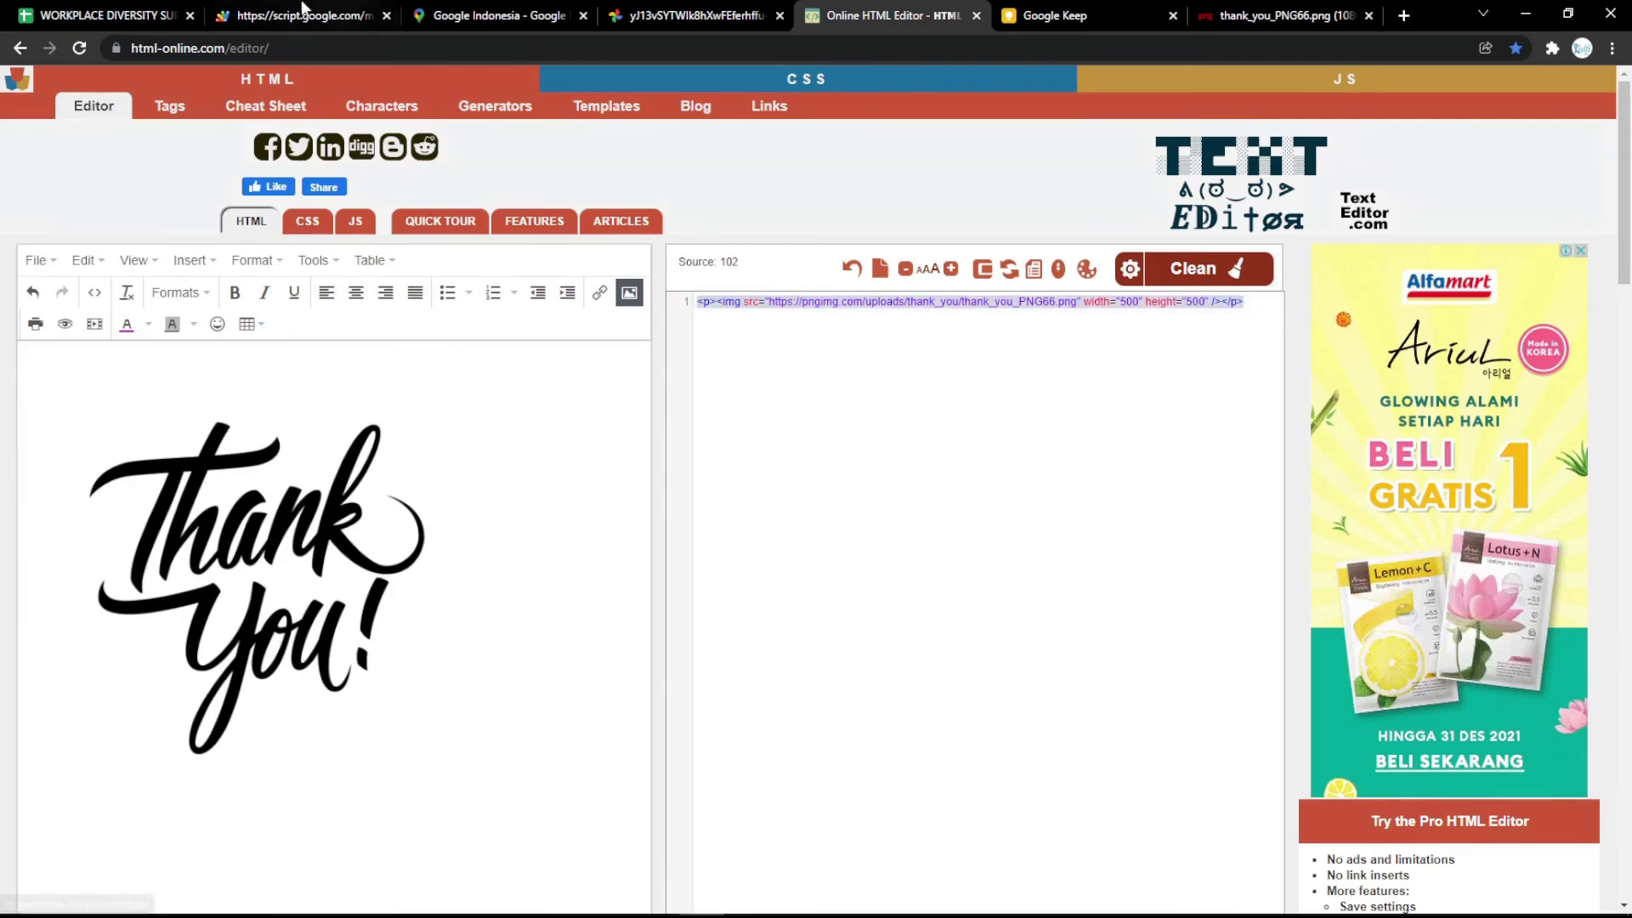
pyautogui.click(187, 9)
pyautogui.doubleClick(215, 312)
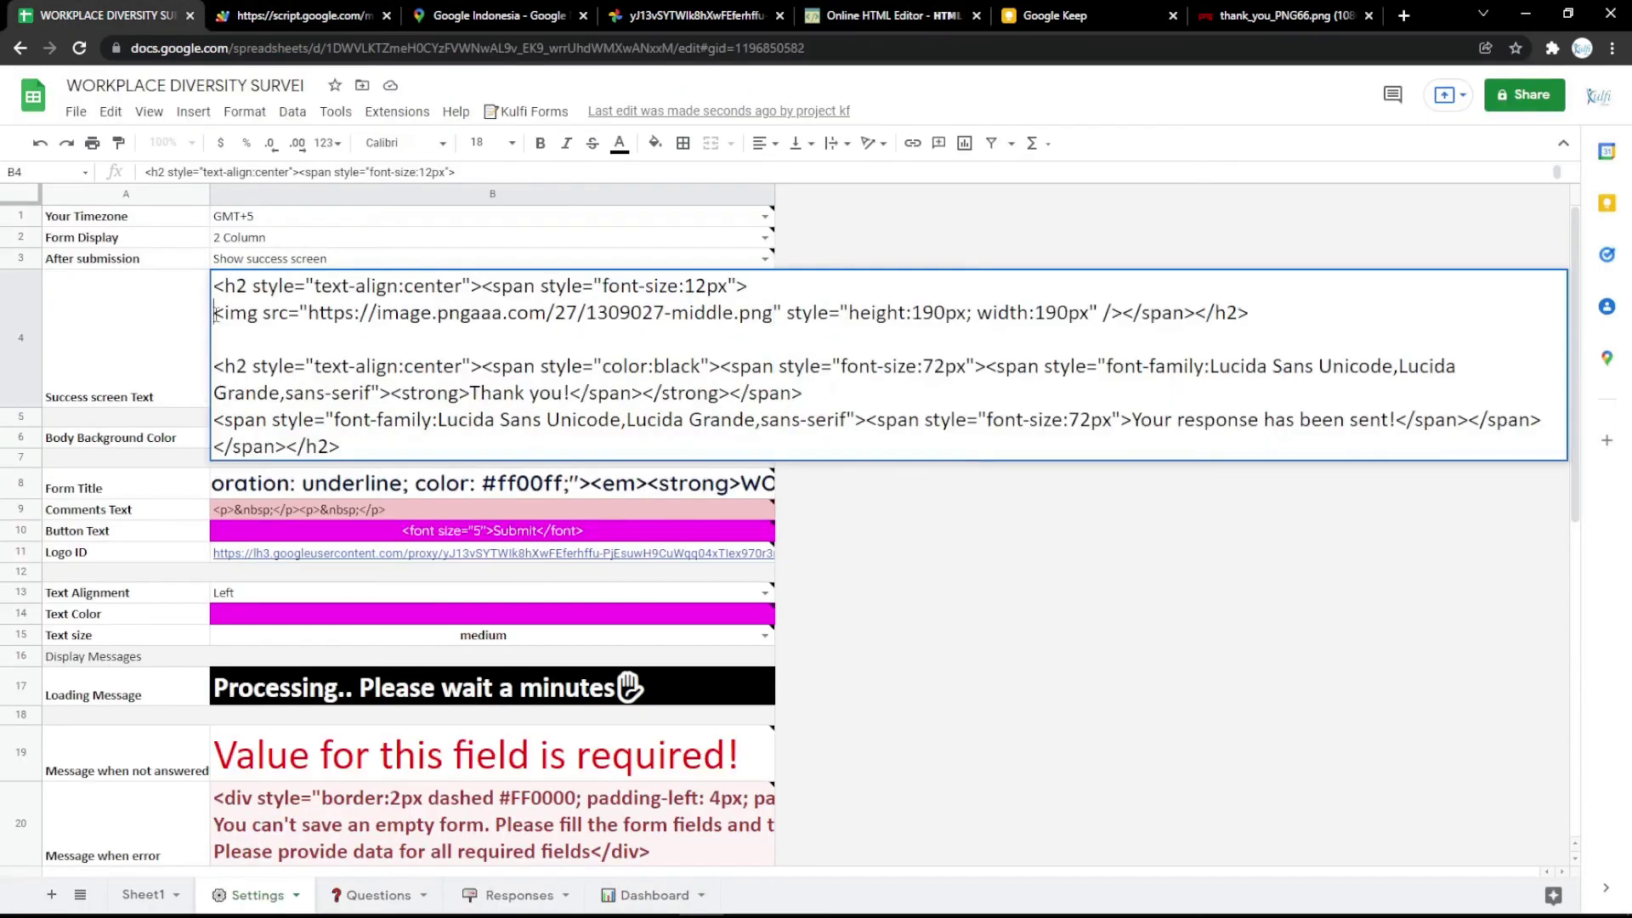
pyautogui.hotkey('shift', 'End')
pyautogui.keyDown('shift'); pyautogui.click(1122, 313); pyautogui.keyUp('shift')
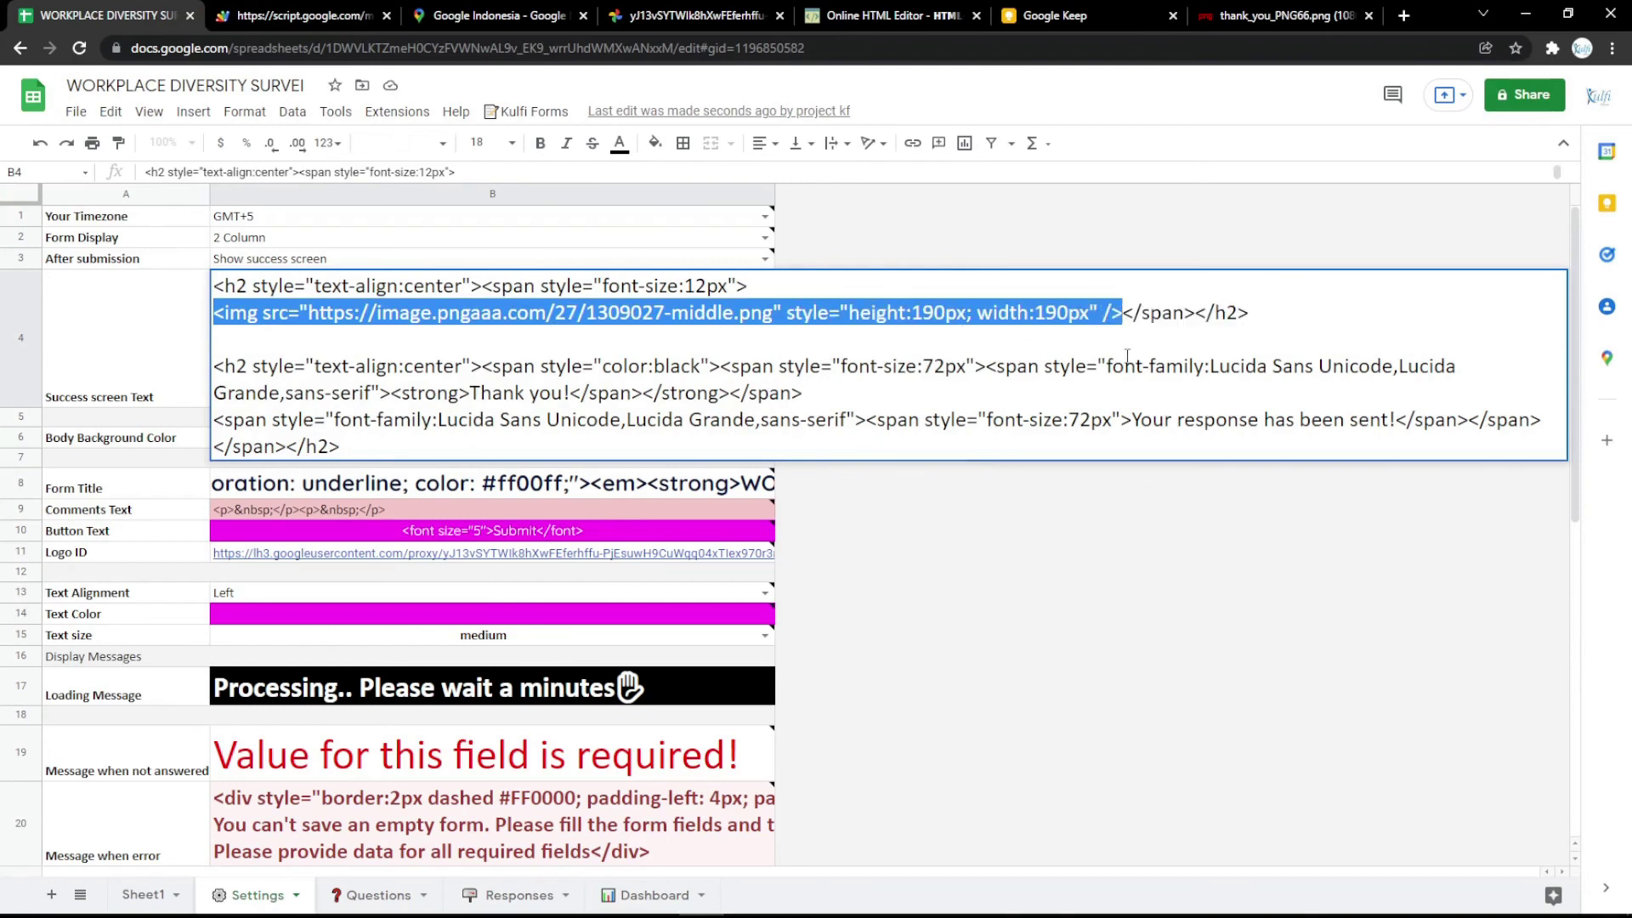
pyautogui.write('<p><img src="https://pngimg.com/uploads/thank_you/thank_you_PNG66.png" width="500" height="500" /></p>')
pyautogui.press('Return')
pyautogui.click(276, 12)
pyautogui.press('F5')
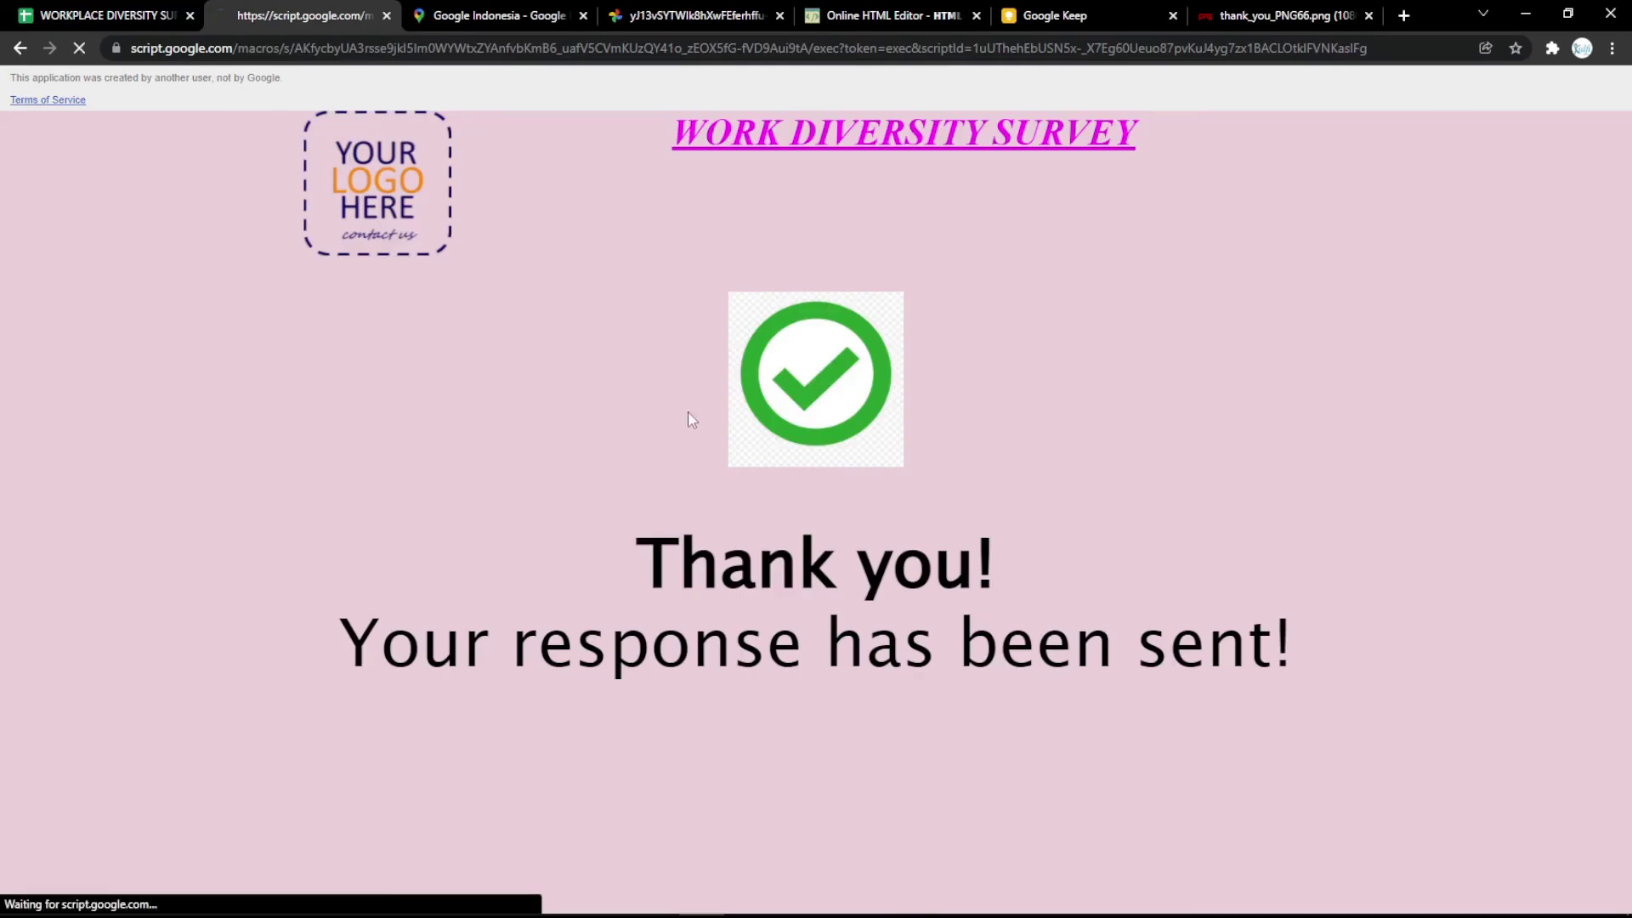